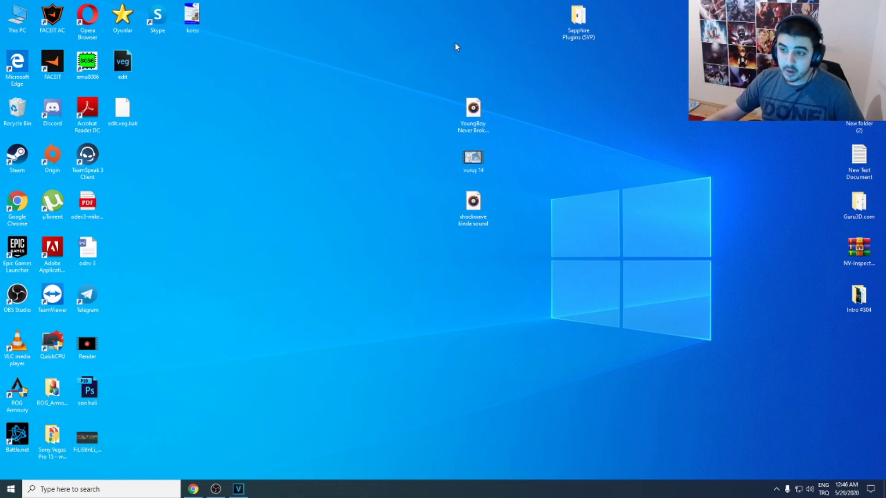
Bring the YoungBoy Never Broke Again song from the desktop into the empty VEGAS Pro timeline, starting at zero
{"action": "left_click_drag", "start_coordinate": [473, 110], "coordinate": [297, 254]}
{"action": "left_click", "coordinate": [245, 487]}
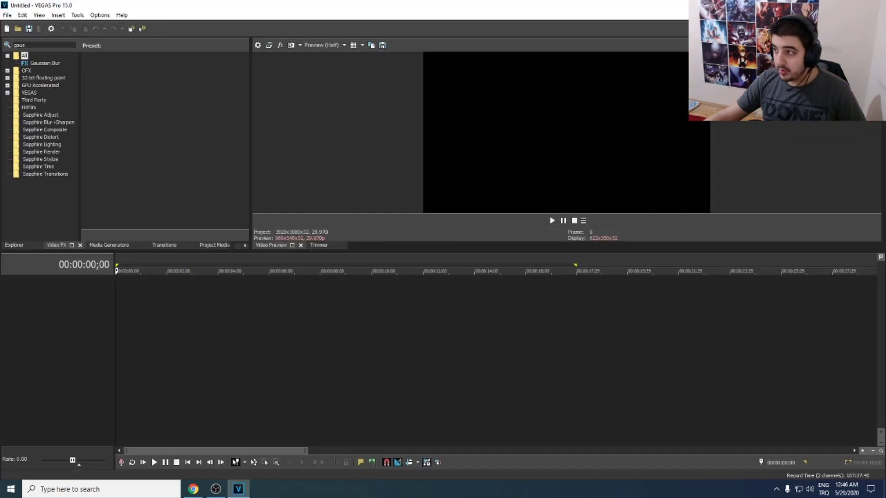
{"action": "left_click", "coordinate": [245, 487]}
{"action": "left_click_drag", "start_coordinate": [292, 250], "coordinate": [118, 342]}
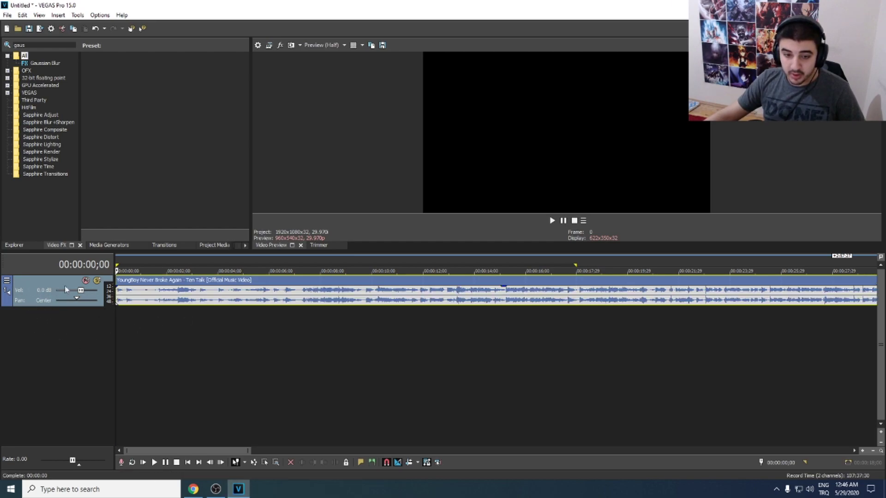
Insert two video tracks above the song and one empty audio track below it
{"action": "right_click", "coordinate": [51, 332]}
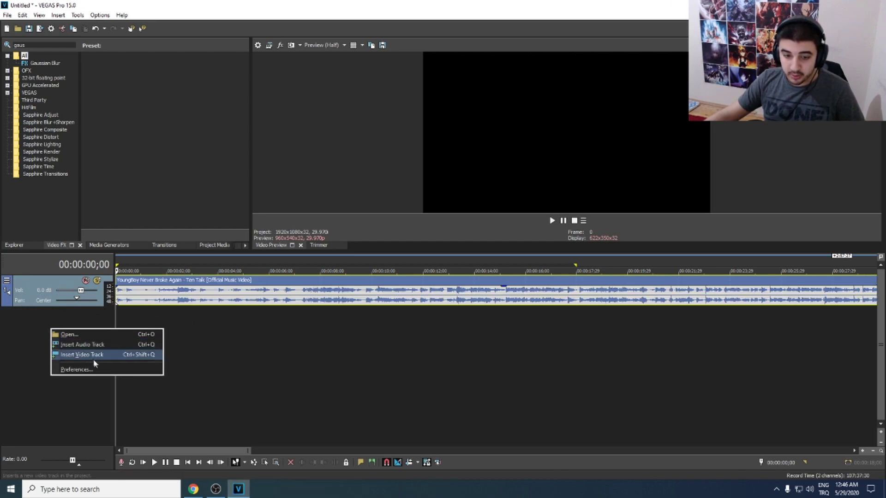
{"action": "left_click", "coordinate": [87, 358]}
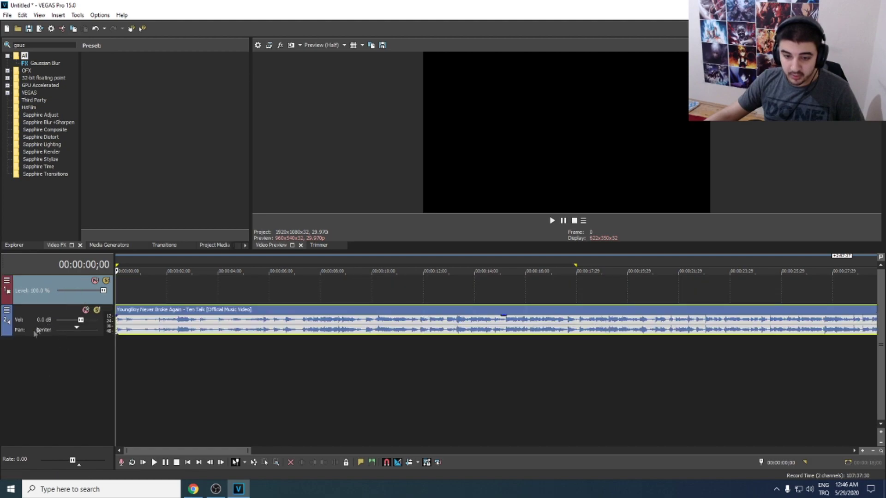
{"action": "right_click", "coordinate": [56, 352]}
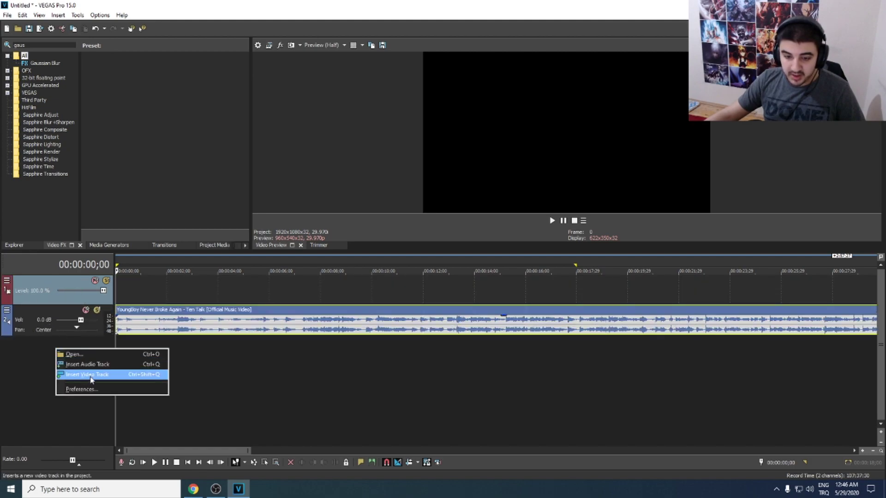
{"action": "left_click", "coordinate": [88, 364]}
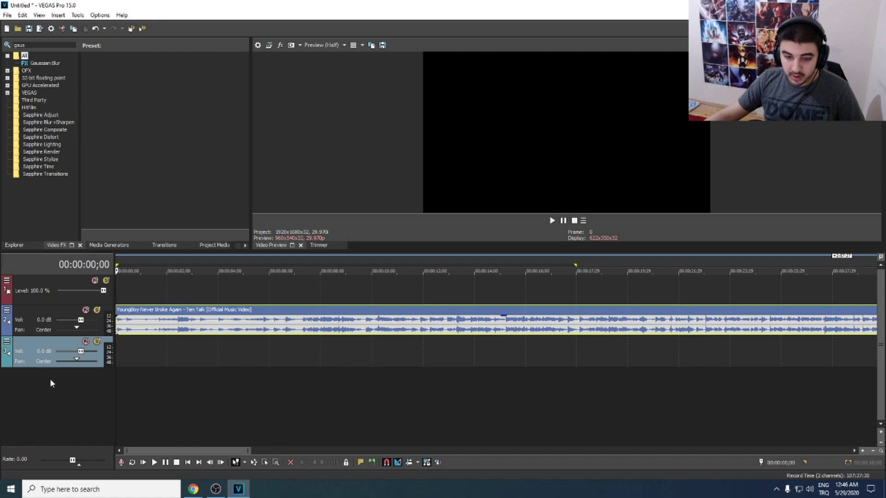
{"action": "right_click", "coordinate": [50, 383]}
{"action": "left_click", "coordinate": [88, 407]}
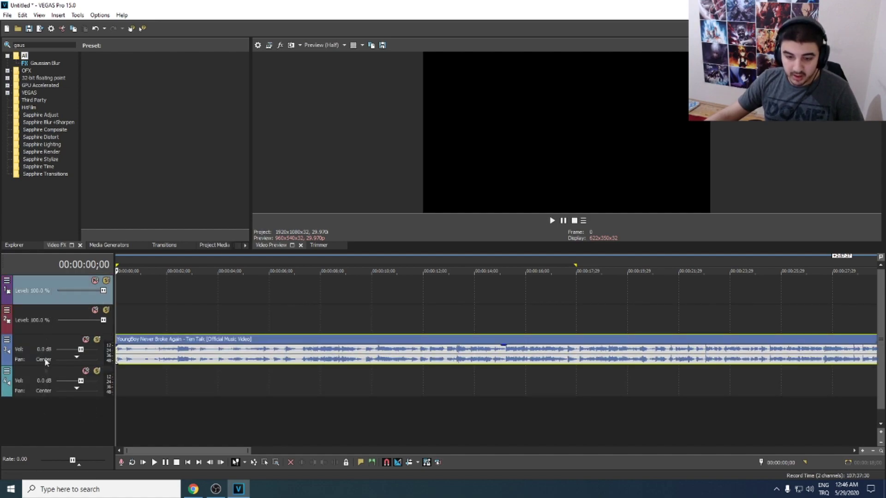
Move the song down to the empty audio track and insert another audio track beneath it
{"action": "left_click_drag", "start_coordinate": [217, 341], "coordinate": [167, 386]}
{"action": "right_click", "coordinate": [81, 413]}
{"action": "left_click", "coordinate": [111, 426]}
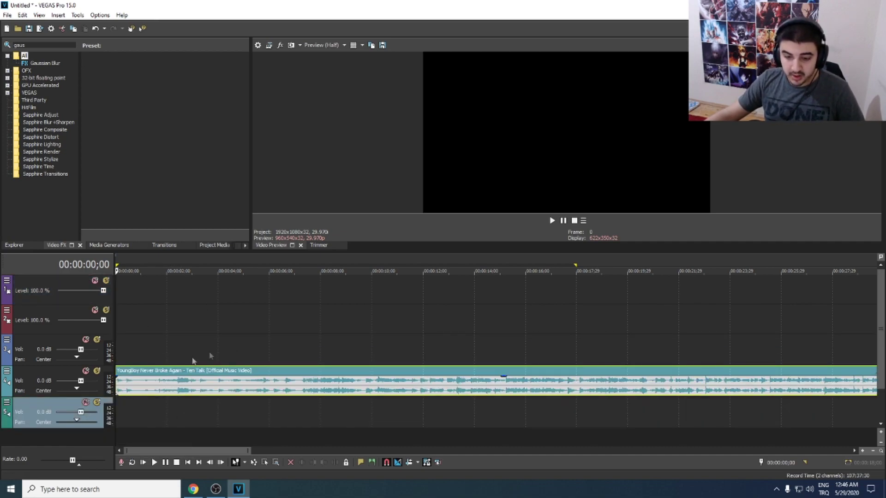
Play the opening of the song from the beginning of the timeline
{"action": "left_click", "coordinate": [169, 385]}
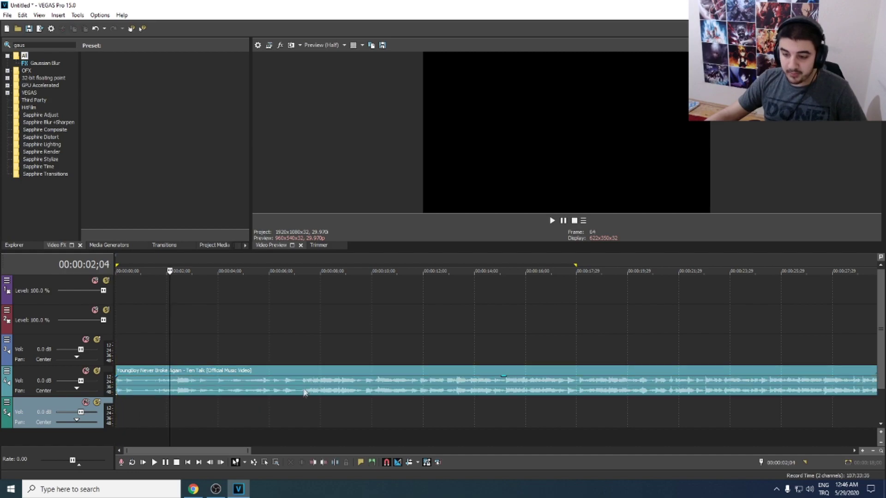
{"action": "left_click", "coordinate": [119, 369]}
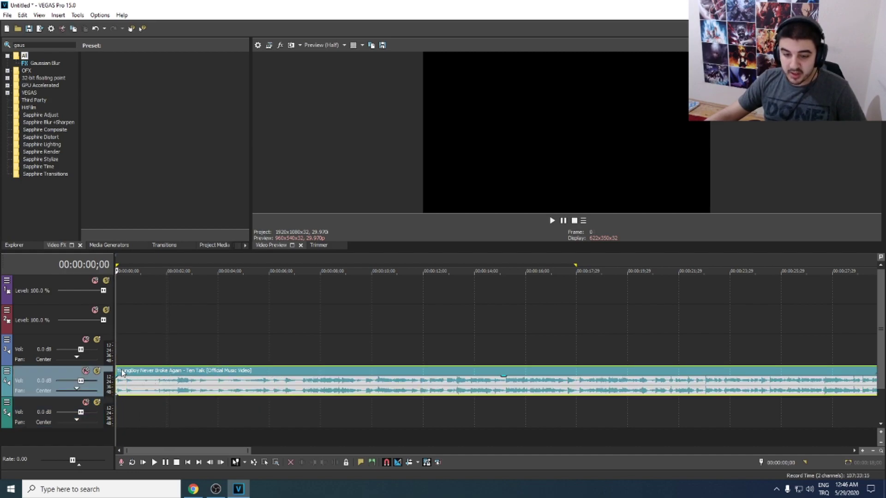
{"action": "key", "text": "space"}
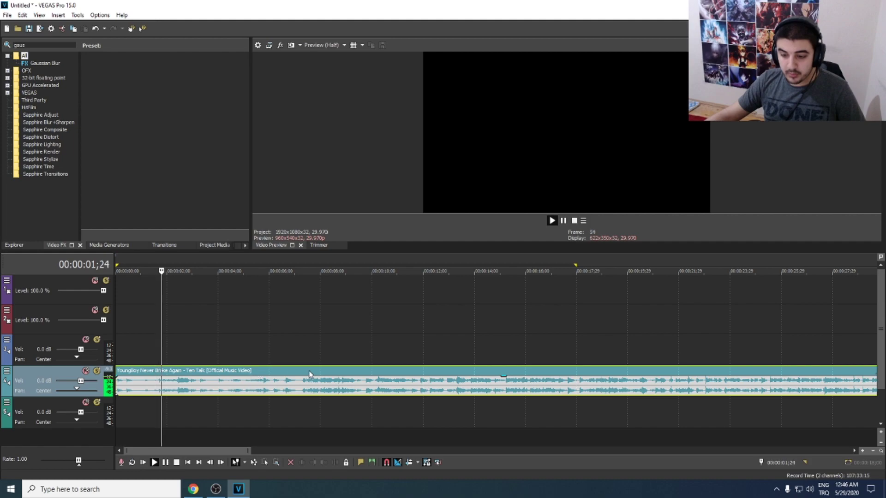
{"action": "key", "text": "space"}
Bring the vuruş 14 gameplay clip from the desktop onto the second video track, with its audio on the track directly below
{"action": "key", "text": "super+d"}
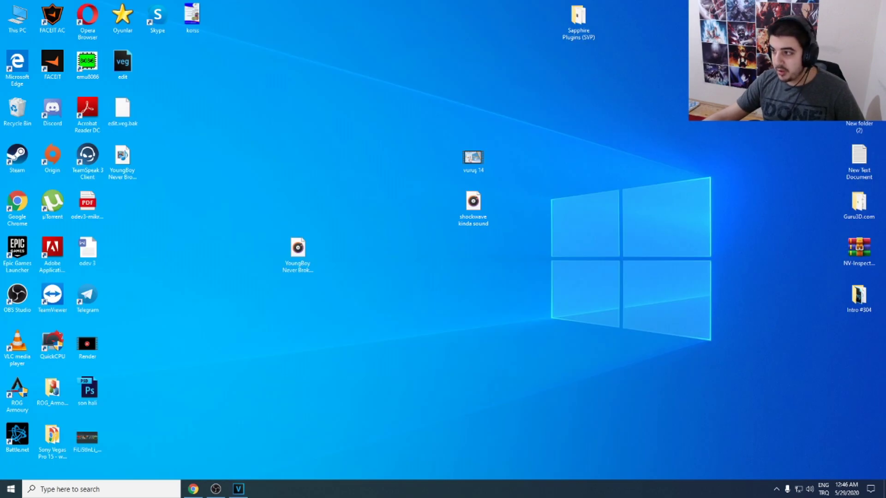
{"action": "left_click_drag", "start_coordinate": [474, 159], "coordinate": [427, 193]}
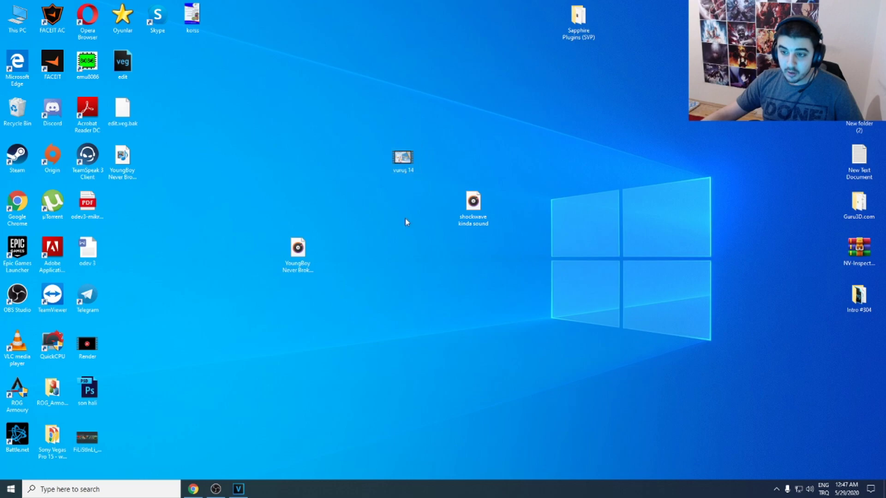
{"action": "left_click_drag", "start_coordinate": [399, 216], "coordinate": [247, 331]}
{"action": "left_click", "coordinate": [516, 192]}
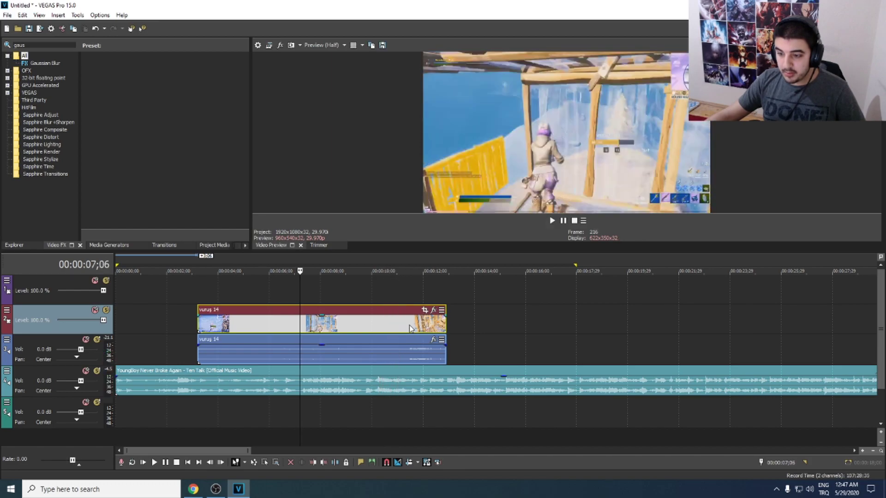
Play the vuruş 14 clip from about 10 seconds to check the gameplay moment against the song
{"action": "left_click", "coordinate": [409, 325]}
{"action": "left_click", "coordinate": [370, 323]}
{"action": "key", "text": "space"}
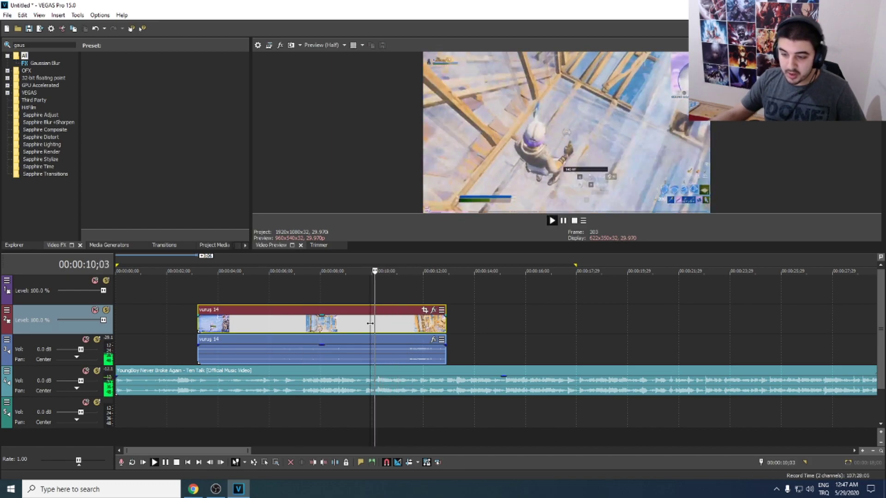
{"action": "key", "text": "space"}
{"action": "key", "text": "space"}
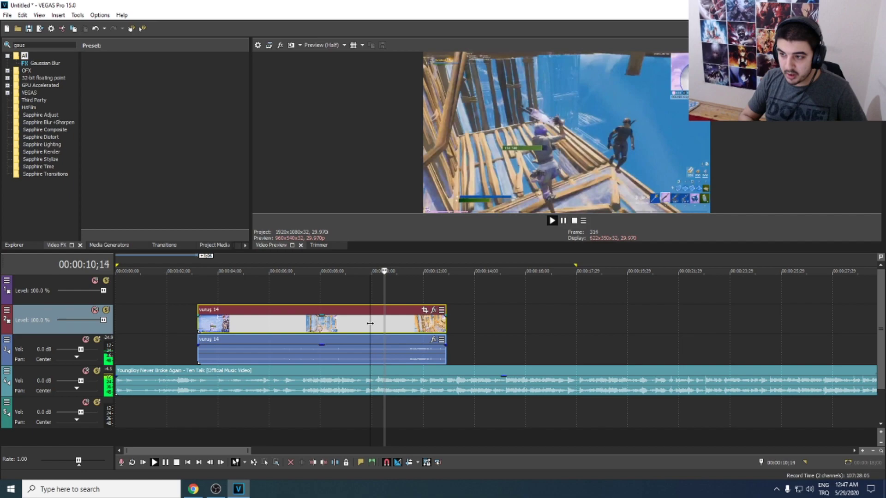
{"action": "key", "text": "Return"}
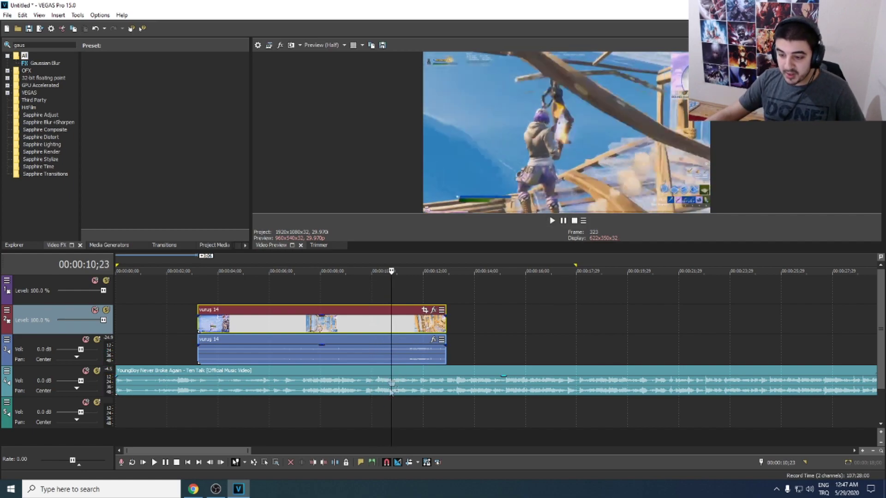
Place the playhead near 11 seconds and move the vuruş 14 clip later so it starts at about 6 seconds
{"action": "left_click", "coordinate": [396, 380]}
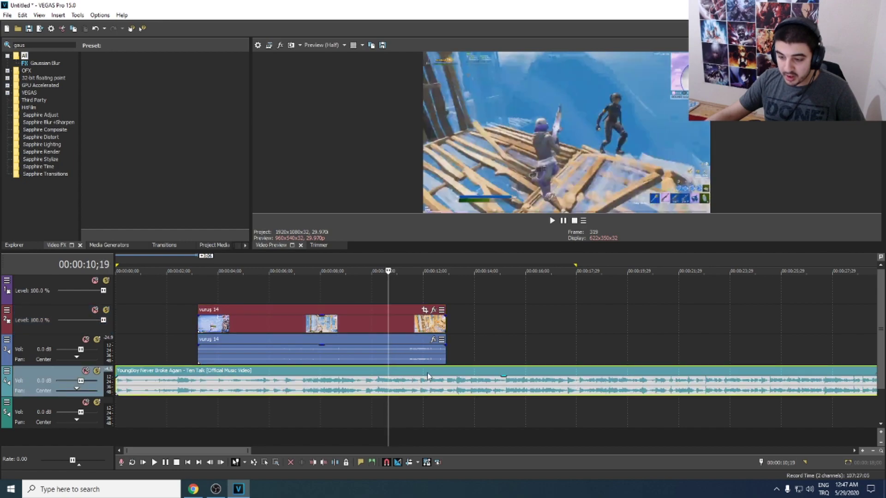
{"action": "left_click", "coordinate": [419, 372]}
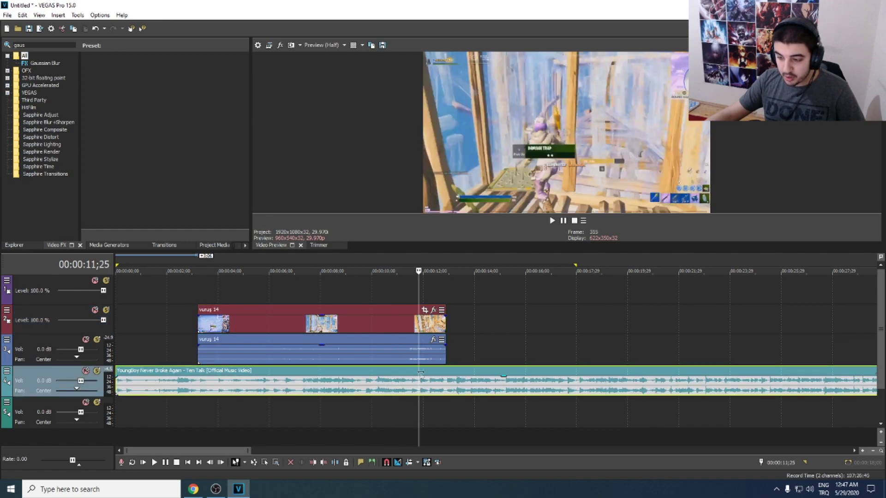
{"action": "left_click", "coordinate": [400, 326]}
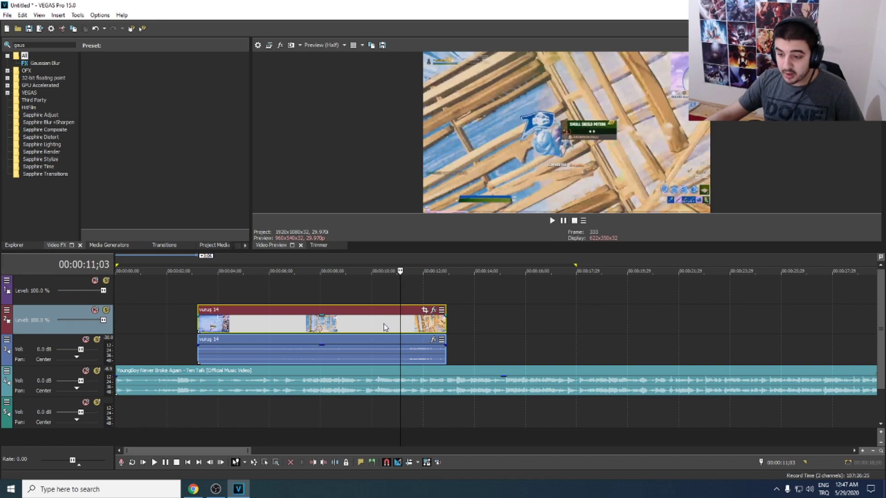
{"action": "left_click_drag", "start_coordinate": [384, 327], "coordinate": [486, 369]}
Play the song from about 30 seconds and inspect its waveform around 34 seconds for a beat drop
{"action": "scroll", "coordinate": [581, 370], "scroll_direction": "down", "scroll_amount": 2}
{"action": "left_click", "coordinate": [522, 370]}
{"action": "key", "text": "space"}
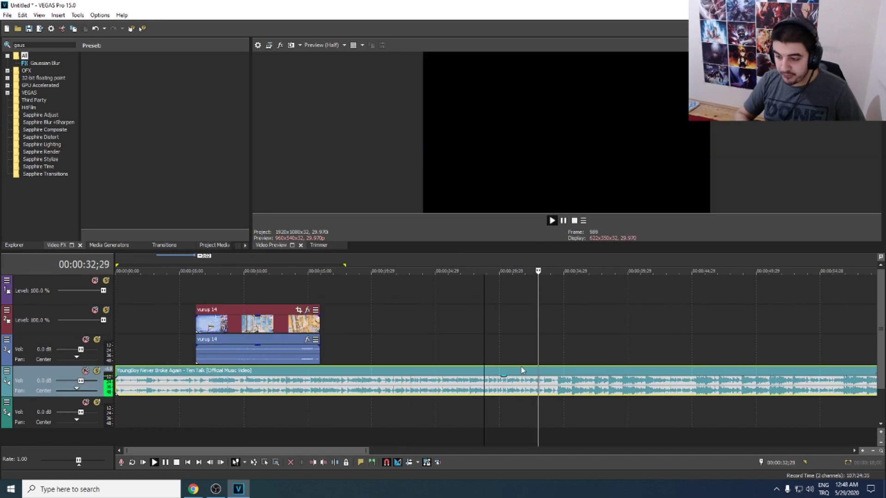
{"action": "key", "text": "Return"}
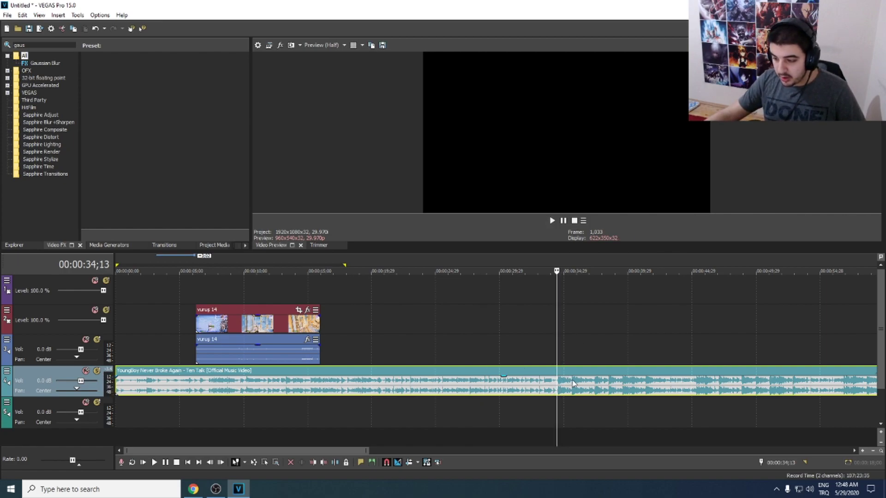
{"action": "scroll", "coordinate": [573, 383], "scroll_direction": "up", "scroll_amount": 2}
{"action": "left_click", "coordinate": [495, 379]}
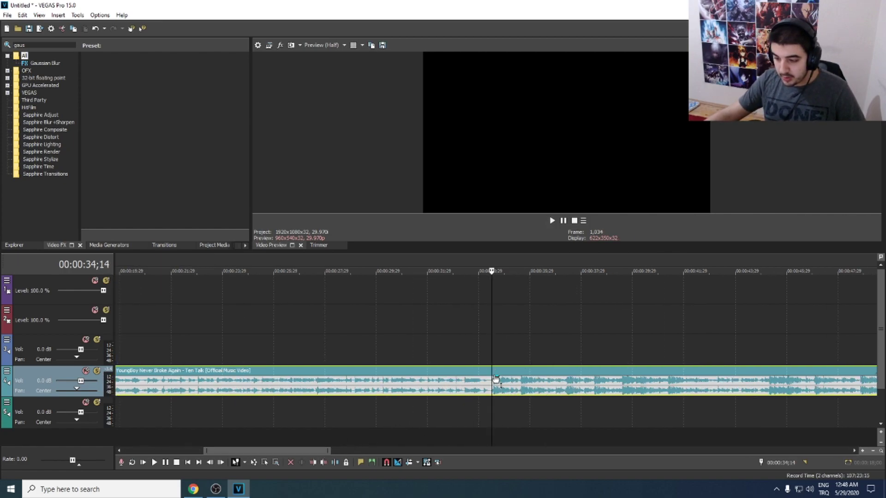
{"action": "scroll", "coordinate": [306, 454], "scroll_direction": "down", "scroll_amount": 4}
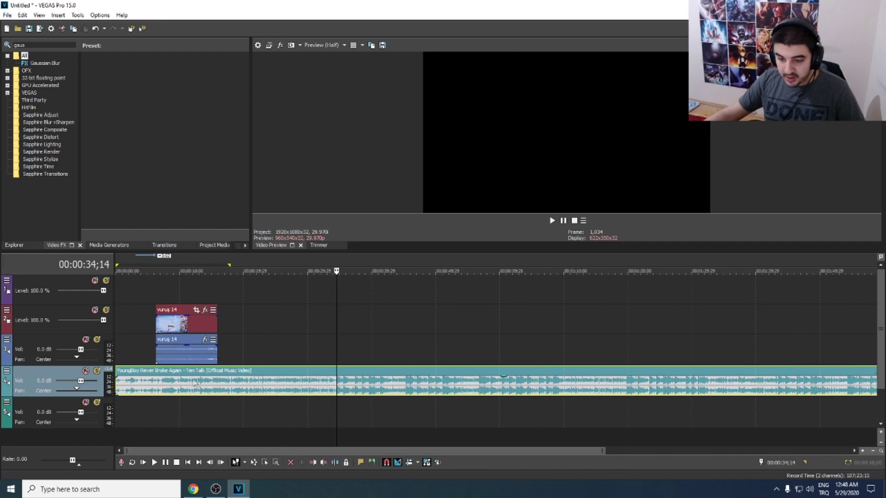
{"action": "left_click", "coordinate": [222, 376]}
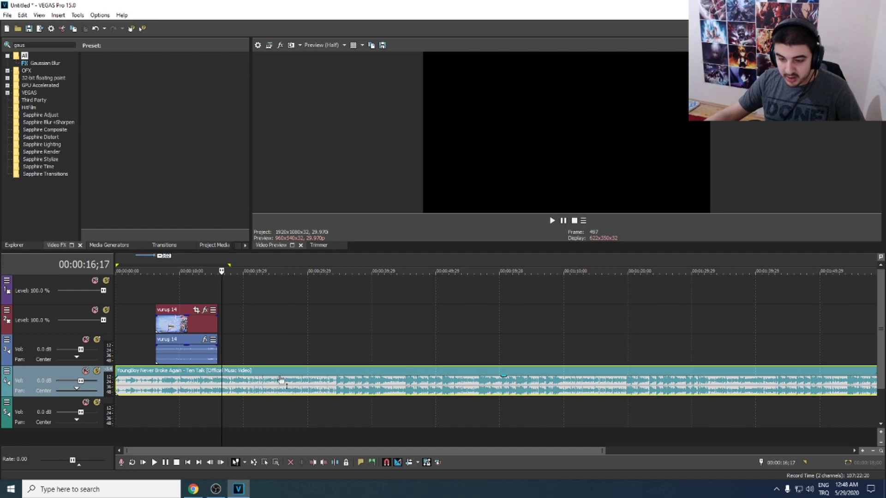
Place a marker at 00:00:08;00 and move the vuruş 14 clip so it starts at that marker
{"action": "key", "text": "ctrl+z"}
{"action": "scroll", "coordinate": [198, 425], "scroll_direction": "up", "scroll_amount": 3}
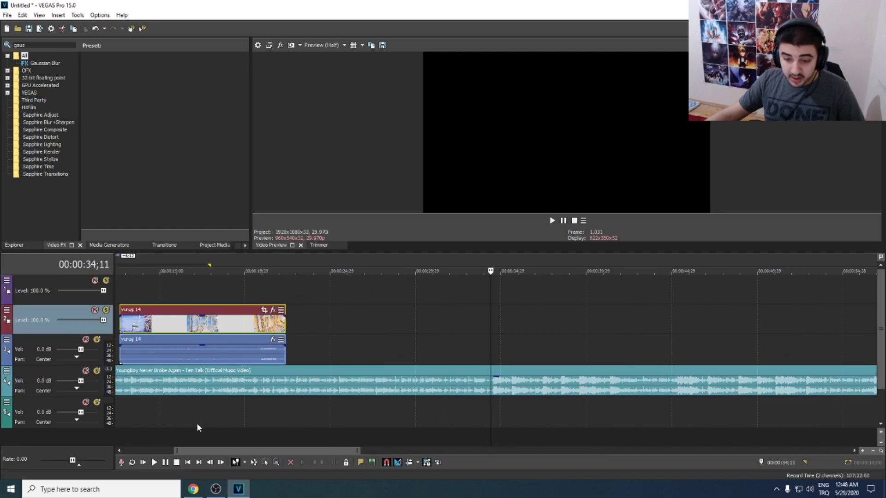
{"action": "scroll", "coordinate": [163, 425], "scroll_direction": "left", "scroll_amount": 3}
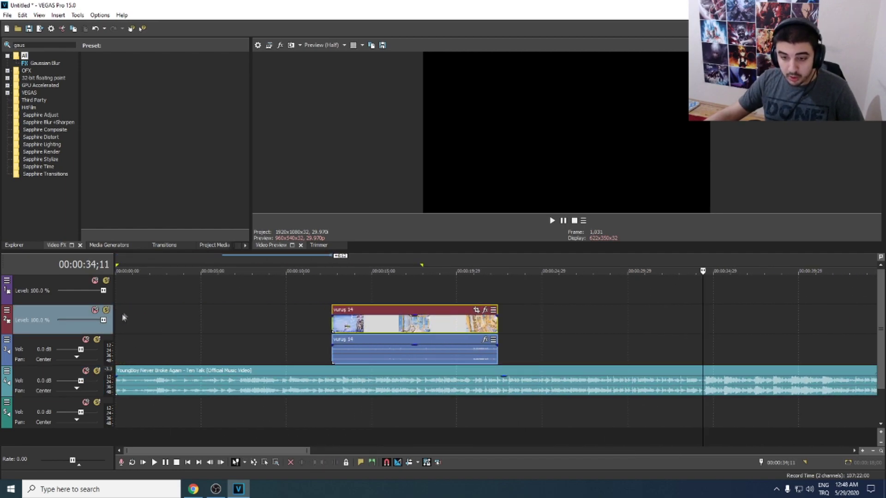
{"action": "left_click", "coordinate": [253, 313]}
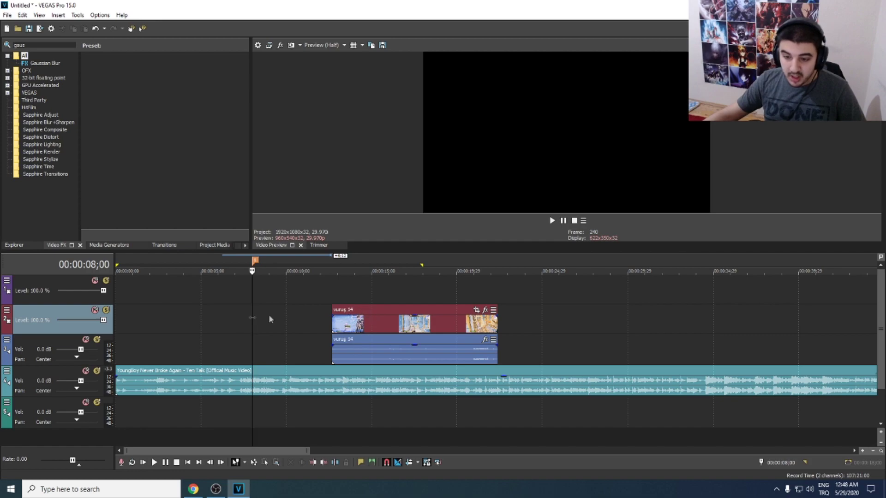
{"action": "left_click_drag", "start_coordinate": [356, 313], "coordinate": [283, 316]}
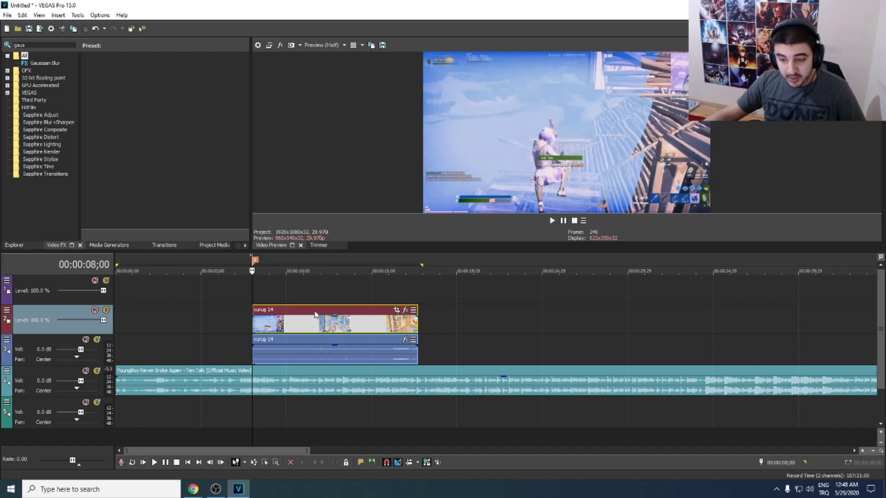
Extend the vuruş 14 clip's start back to the beginning of the timeline and split it at the 8-second marker
{"action": "left_click_drag", "start_coordinate": [252, 327], "coordinate": [116, 327]}
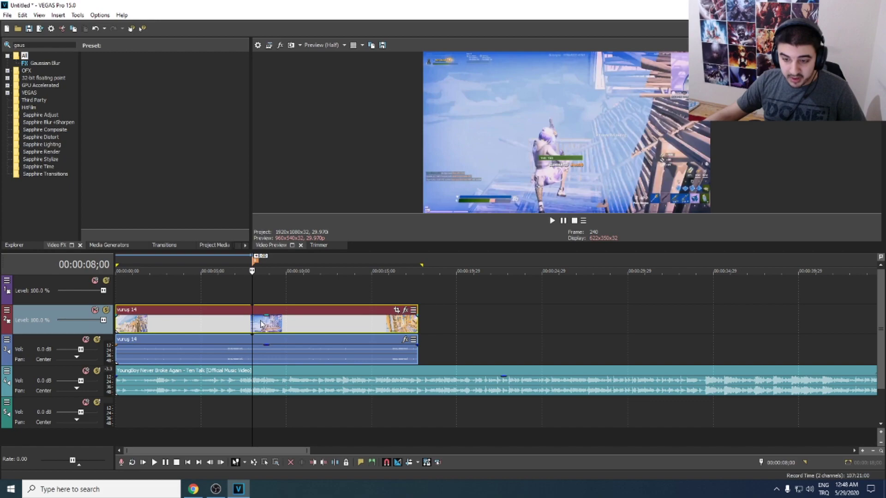
{"action": "key", "text": "s"}
Move the second part of the split clip about 2;13 later, leaving a gap after the first part
{"action": "mouse_move", "coordinate": [287, 315]}
{"action": "left_mouse_down"}
{"action": "mouse_move", "coordinate": [357, 315]}
{"action": "mouse_move", "coordinate": [288, 315]}
{"action": "left_mouse_up"}
{"action": "left_click", "coordinate": [186, 323]}
{"action": "key", "text": "Home"}
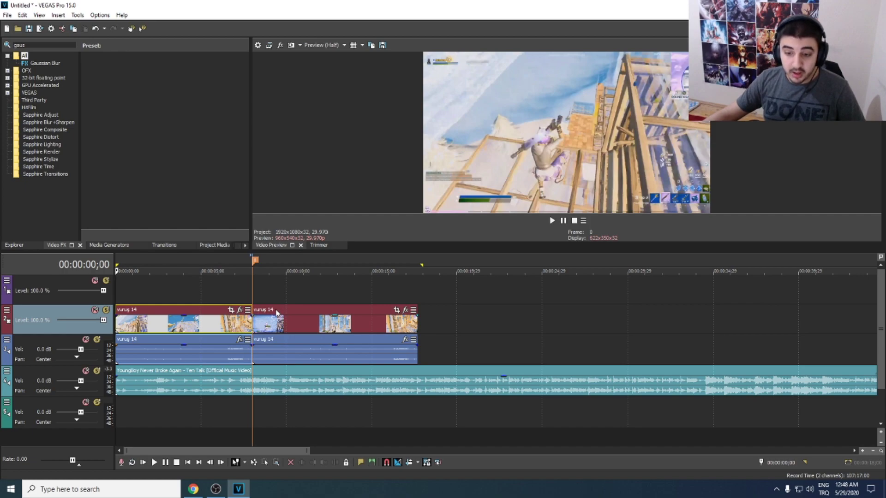
{"action": "left_click_drag", "start_coordinate": [268, 313], "coordinate": [310, 310]}
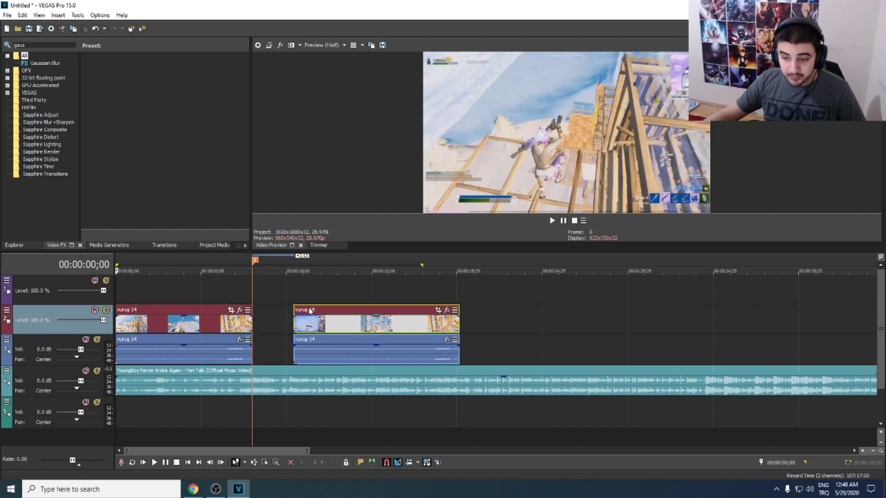
Insert a text media event with the default text at the start of the empty top video track
{"action": "right_click", "coordinate": [131, 295]}
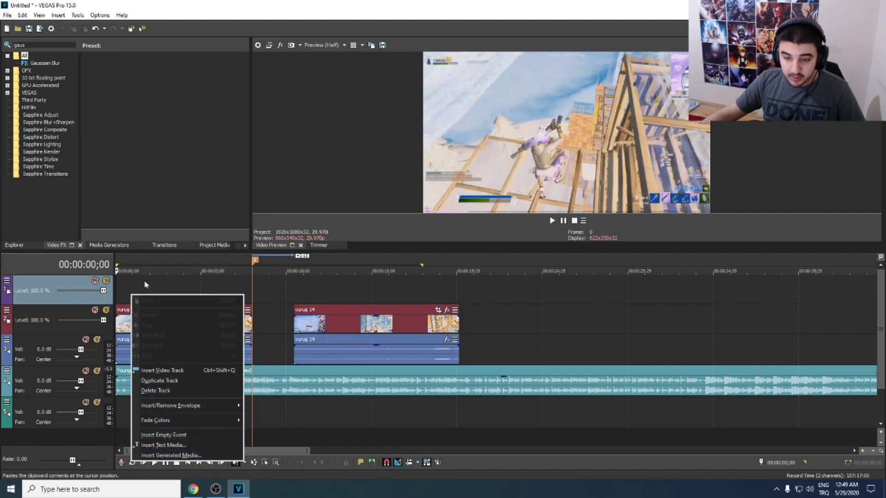
{"action": "left_click", "coordinate": [124, 291]}
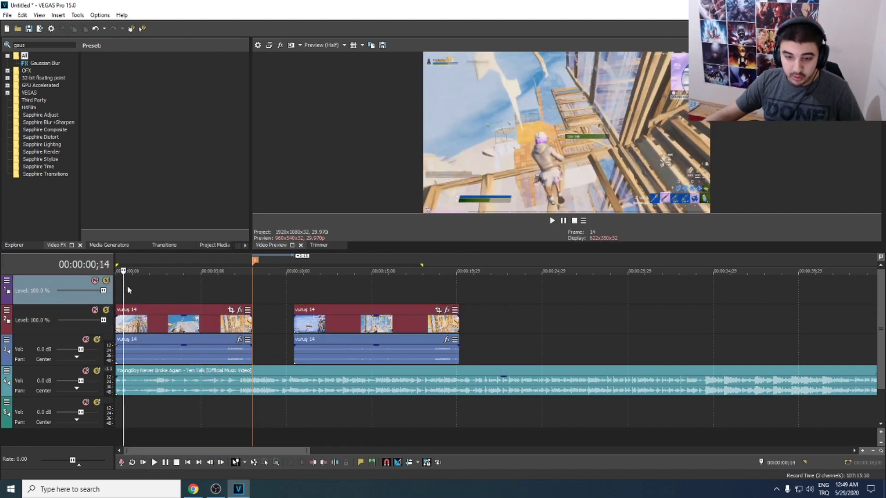
{"action": "right_click", "coordinate": [129, 292]}
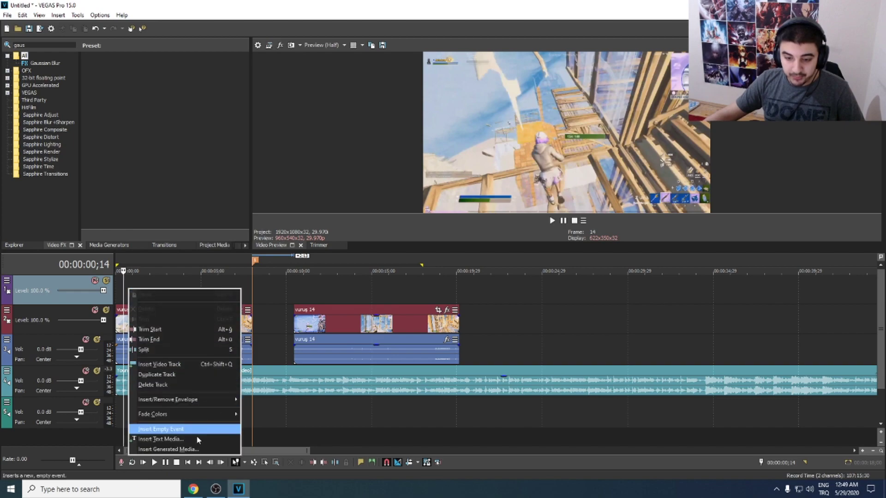
{"action": "left_click", "coordinate": [161, 439]}
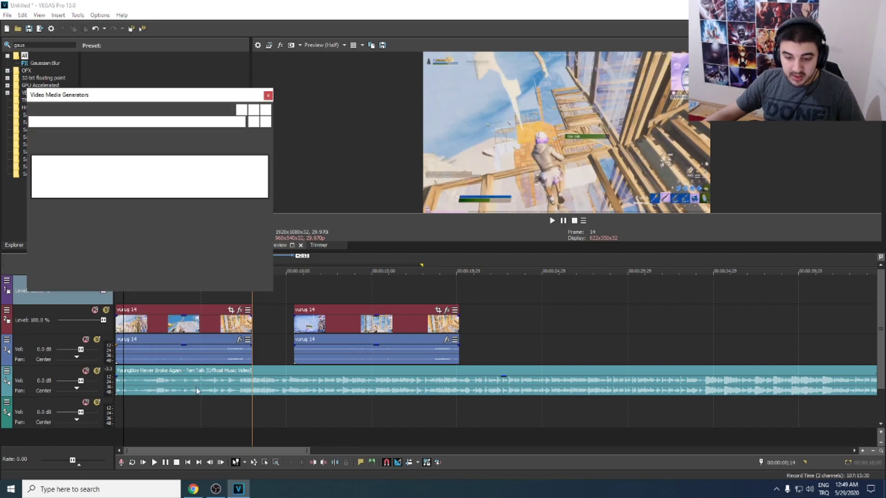
{"action": "left_click", "coordinate": [268, 96]}
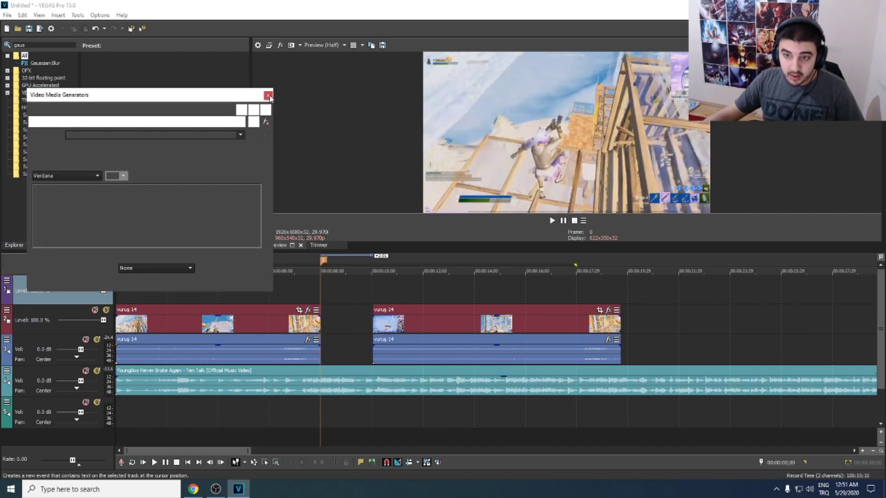
{"action": "left_click", "coordinate": [269, 96]}
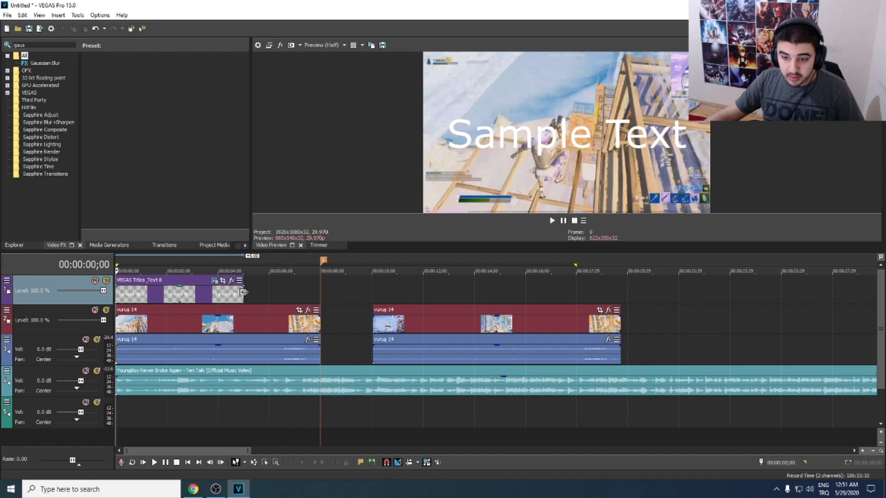
Shorten the first title to about 2 seconds and add a second text event about 3 seconds long directly after it
{"action": "left_click_drag", "start_coordinate": [243, 292], "coordinate": [169, 292]}
{"action": "right_click", "coordinate": [238, 288]}
{"action": "left_click", "coordinate": [276, 437]}
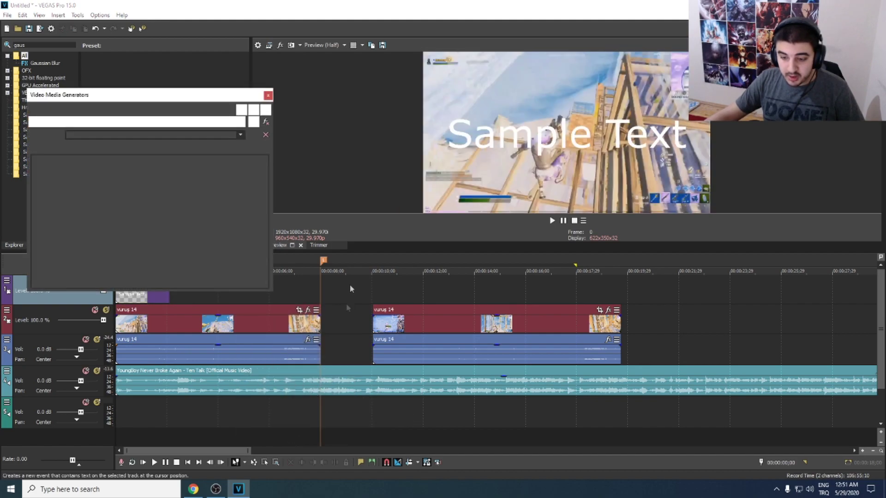
{"action": "left_click", "coordinate": [270, 96]}
{"action": "left_click_drag", "start_coordinate": [220, 296], "coordinate": [243, 290]}
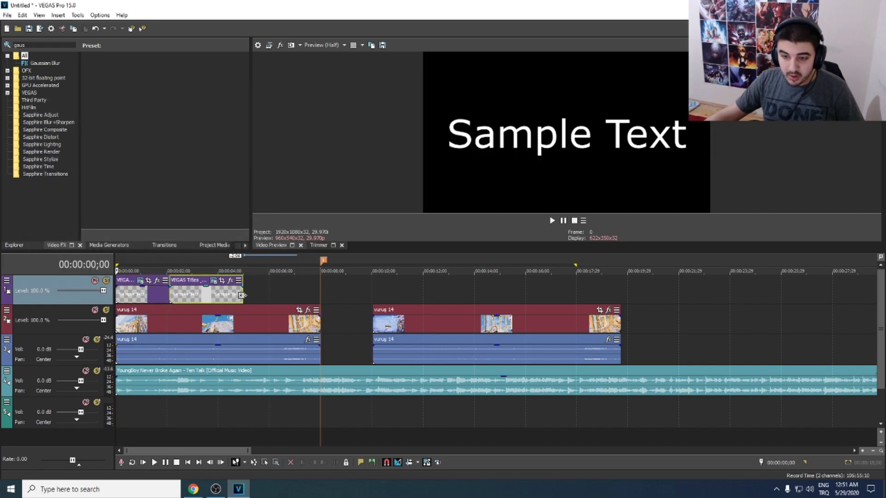
Insert a third text event on the top video track and move the second title so it ends where the third starts
{"action": "right_click", "coordinate": [298, 289]}
{"action": "left_click", "coordinate": [336, 439]}
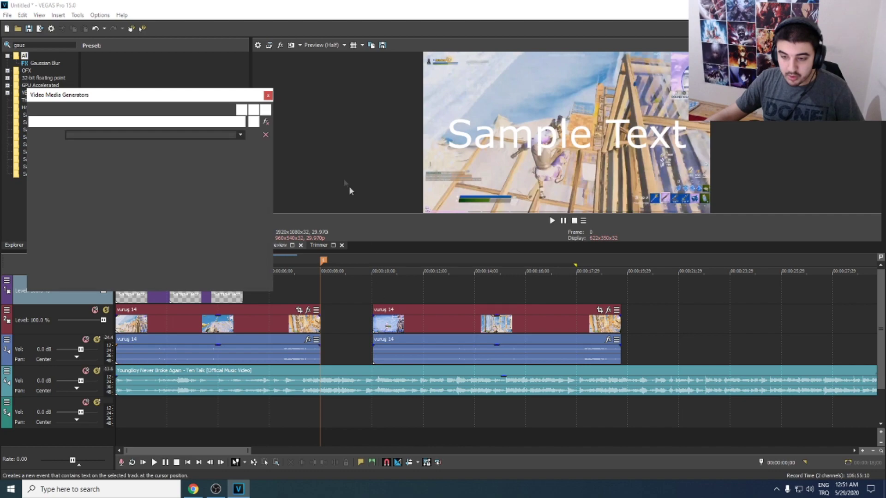
{"action": "left_click", "coordinate": [267, 96]}
{"action": "scroll", "coordinate": [239, 299], "scroll_direction": "up", "scroll_amount": 2}
{"action": "left_click", "coordinate": [130, 295]}
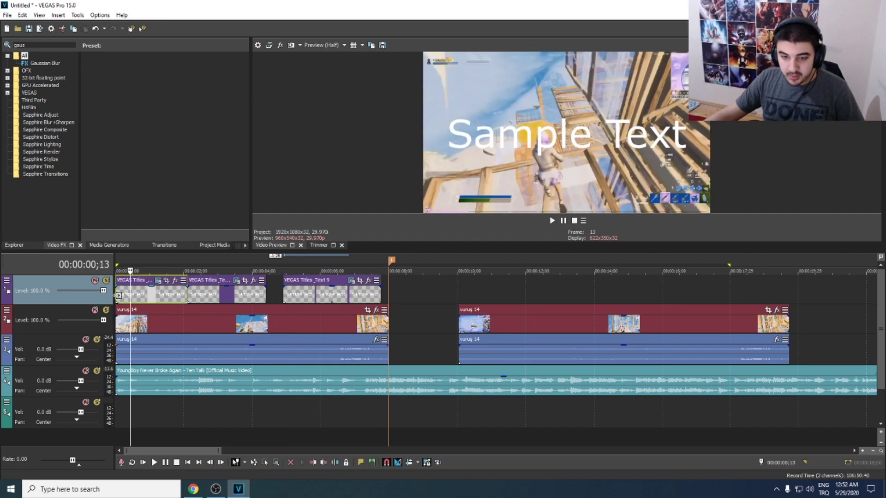
{"action": "key", "text": "Home"}
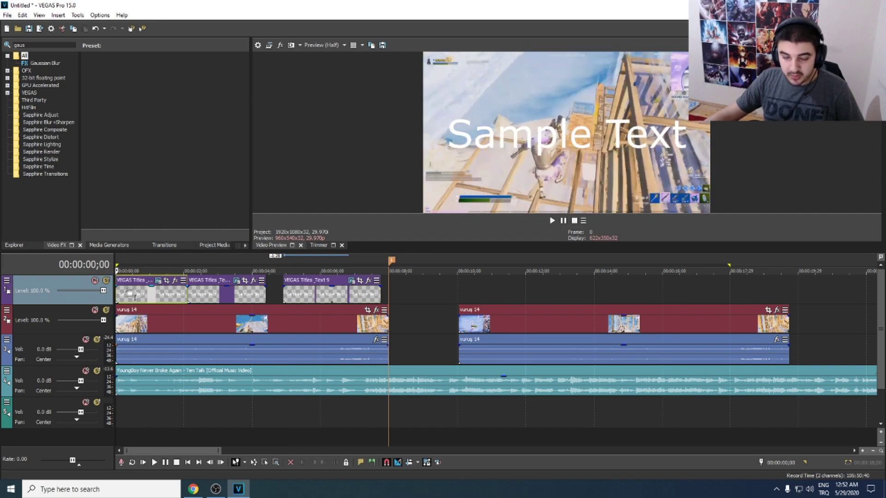
{"action": "left_click_drag", "start_coordinate": [216, 297], "coordinate": [233, 292]}
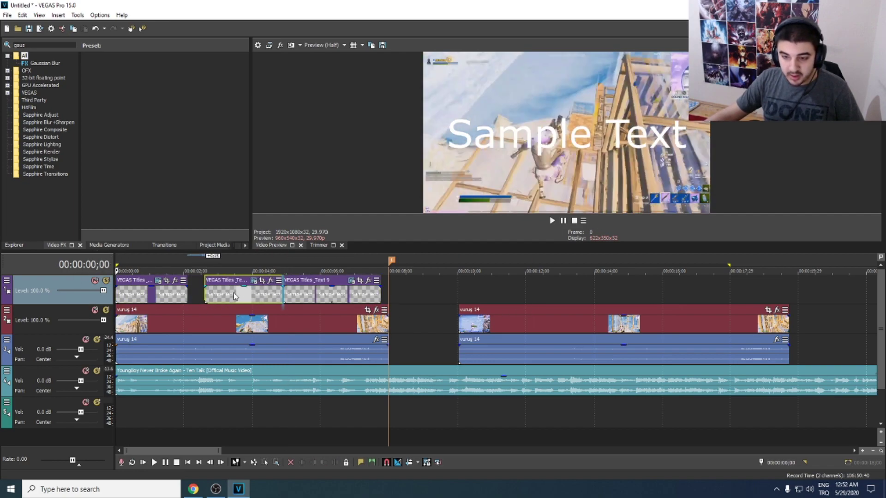
Play from the start to 00:00:03;00, move the second title clear of that point and extend the first title's end to it
{"action": "left_click", "coordinate": [133, 298]}
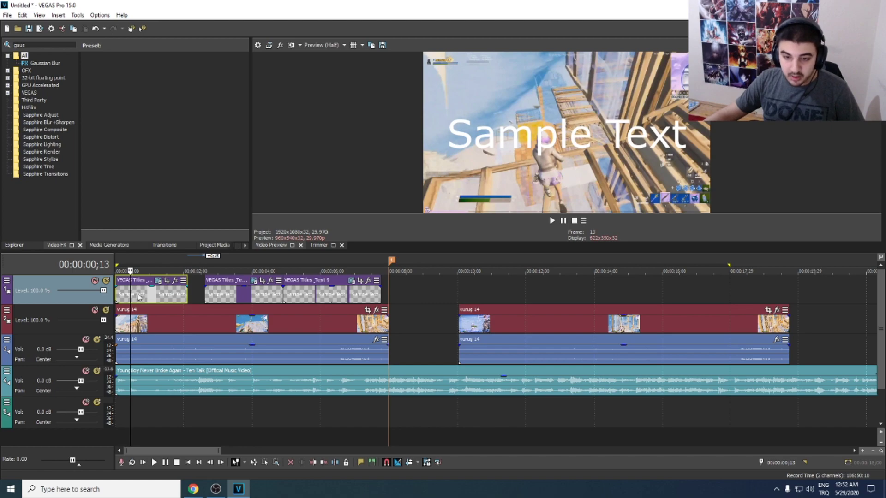
{"action": "left_click", "coordinate": [116, 296]}
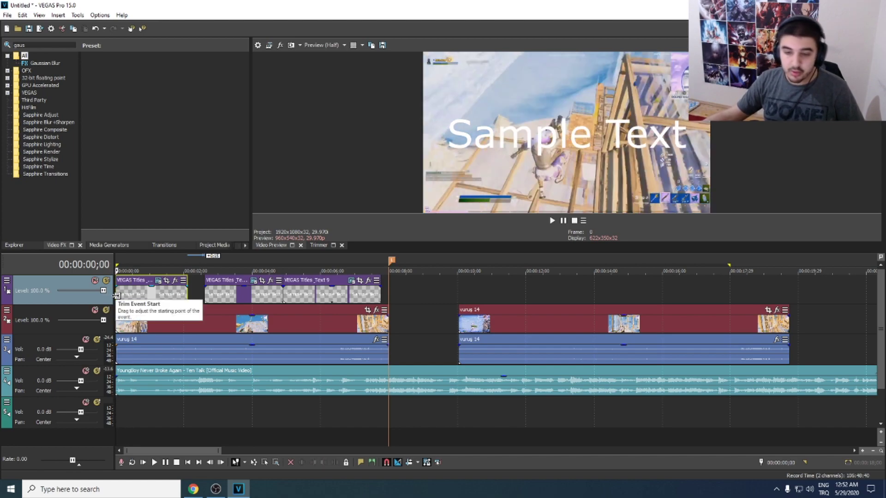
{"action": "key", "text": "space"}
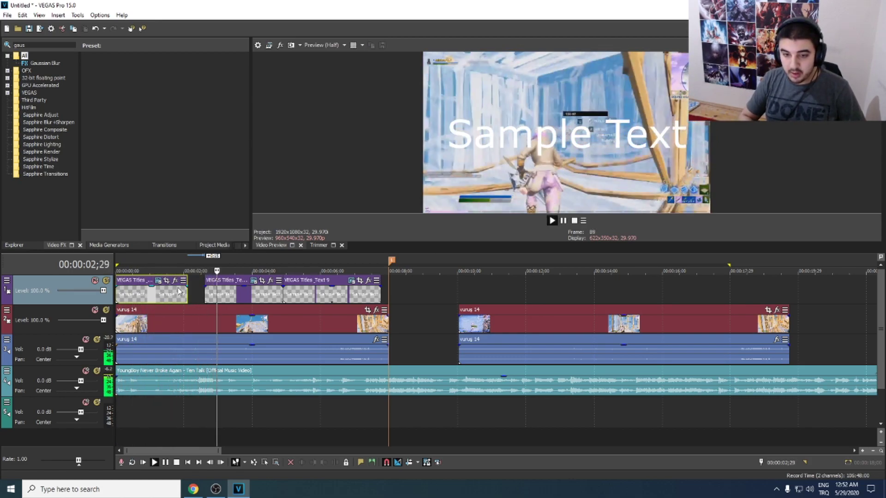
{"action": "key", "text": "Return"}
{"action": "left_click_drag", "start_coordinate": [215, 298], "coordinate": [248, 301]}
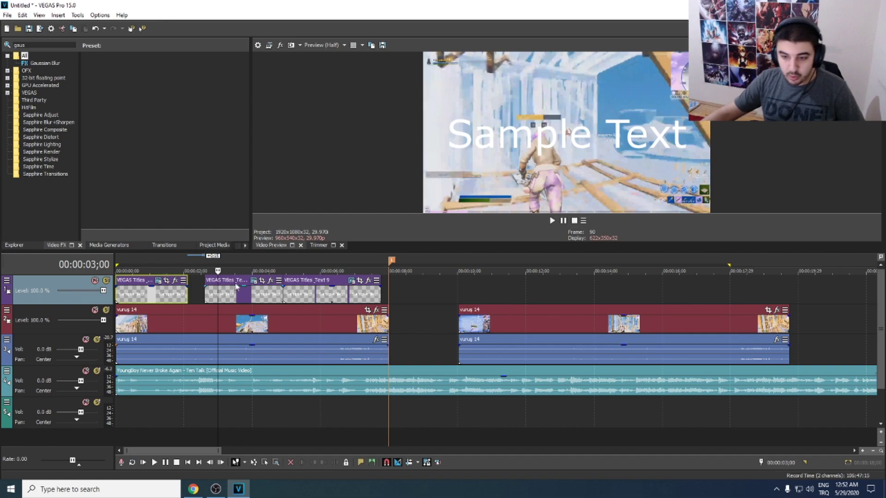
{"action": "left_click_drag", "start_coordinate": [188, 295], "coordinate": [218, 296]}
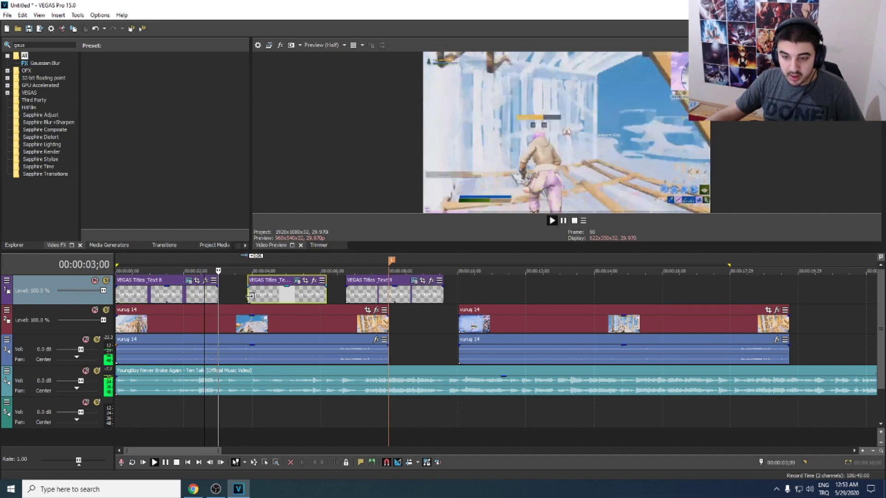
Play on to about 00:00:05;15, fit the second title from 00:00:03;00 to there, and the third from there to the 8-second marker
{"action": "left_click", "coordinate": [217, 294]}
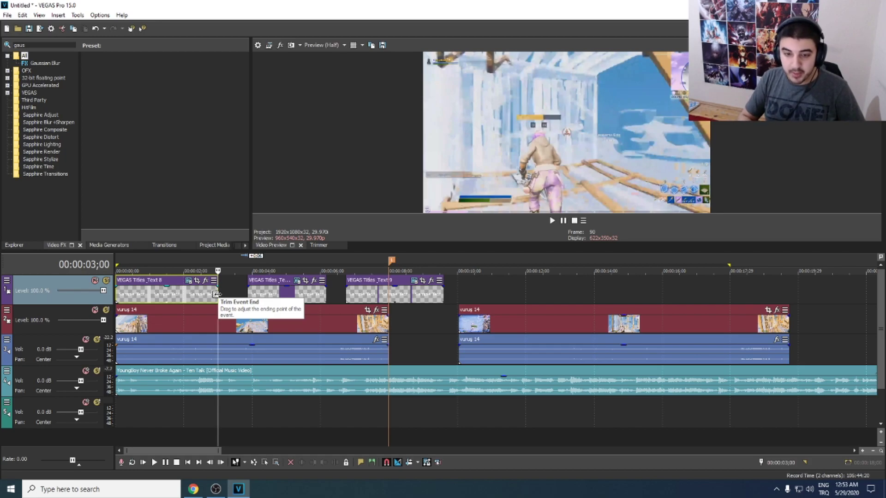
{"action": "key", "text": "space"}
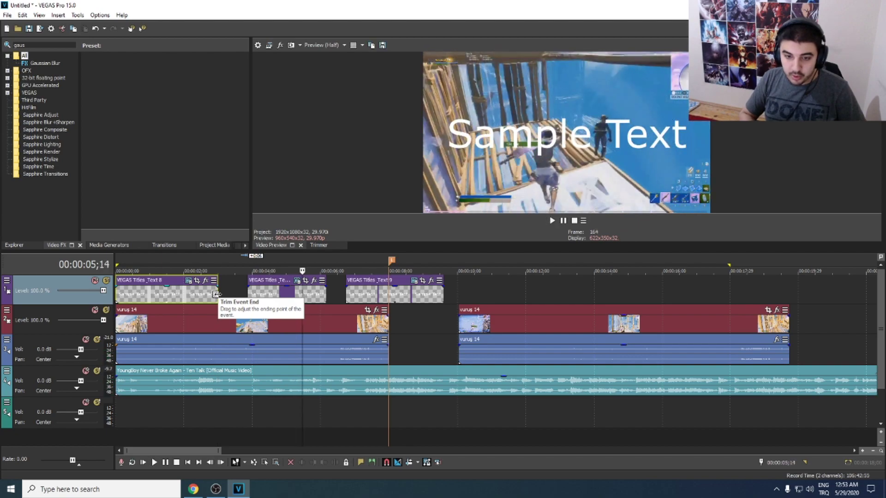
{"action": "key", "text": "space"}
{"action": "left_click_drag", "start_coordinate": [322, 291], "coordinate": [302, 293]}
{"action": "left_click_drag", "start_coordinate": [382, 297], "coordinate": [339, 301]}
{"action": "left_click_drag", "start_coordinate": [401, 294], "coordinate": [388, 294]}
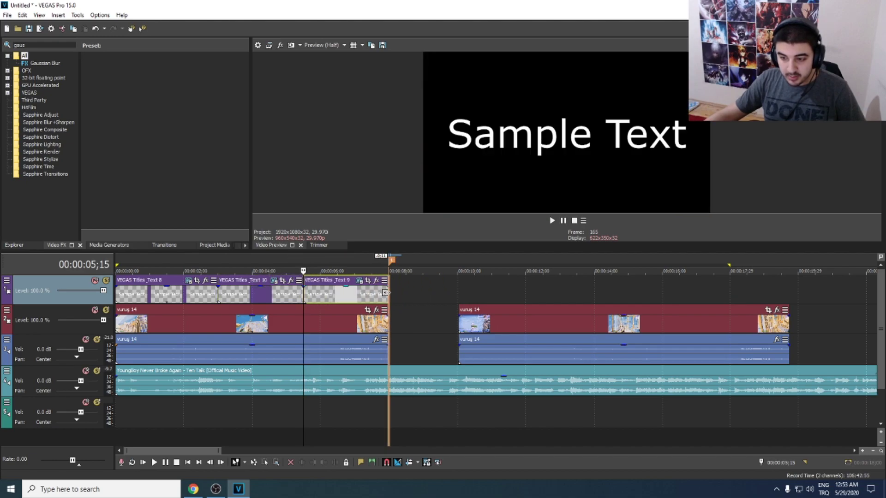
Play the third title's section from 00:00:05;15 and check the frames near its end at the 8-second marker
{"action": "key", "text": "space"}
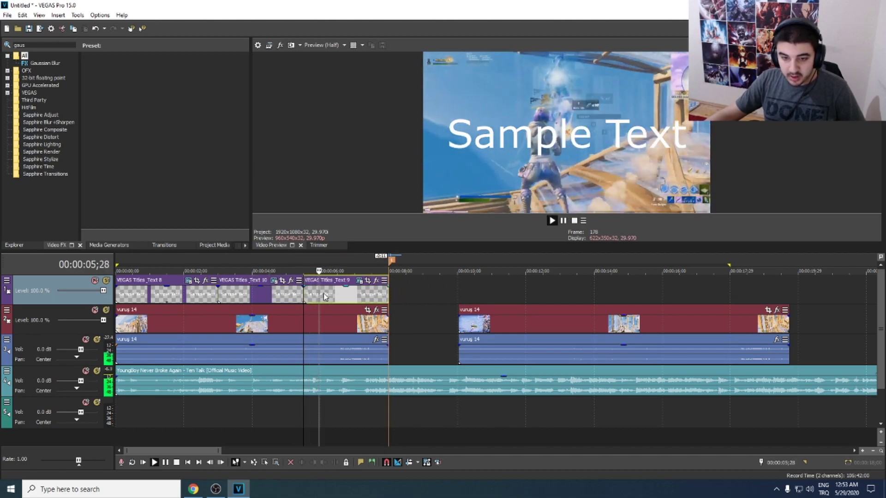
{"action": "key", "text": "space"}
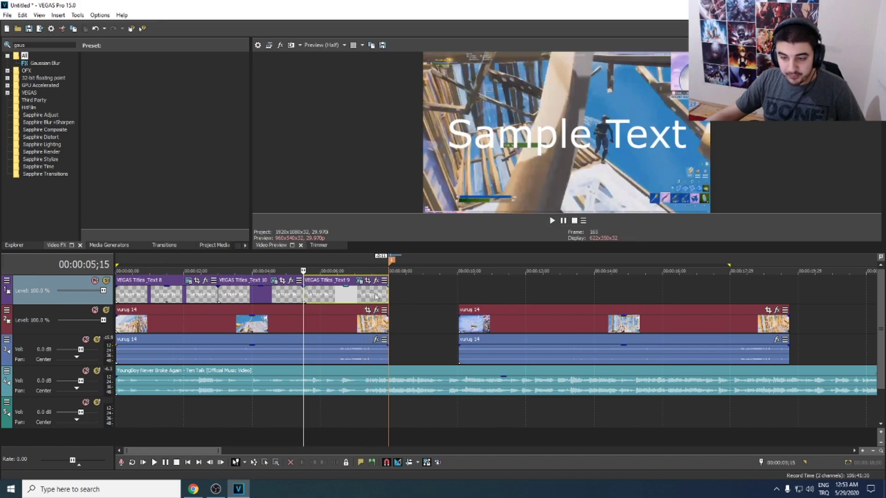
{"action": "left_click", "coordinate": [375, 298]}
{"action": "left_click", "coordinate": [383, 298]}
{"action": "left_click", "coordinate": [380, 295]}
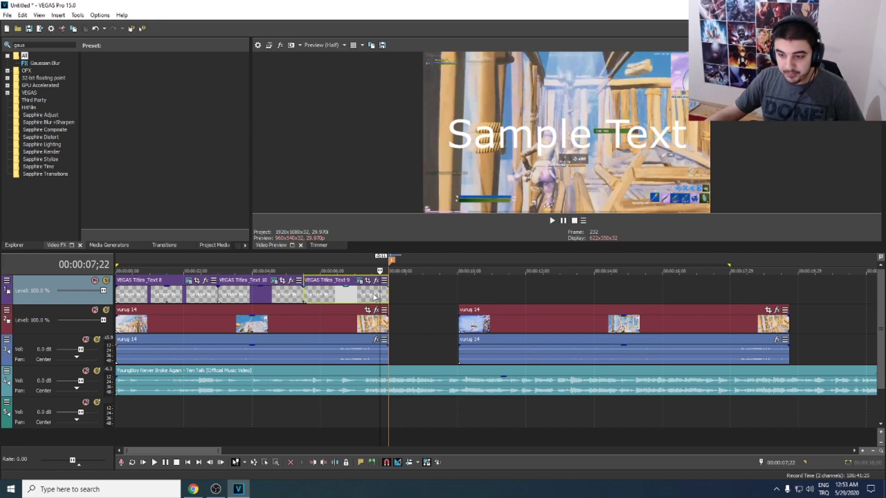
Replace the first title's sample text with "FilistiNLi Highlights #4"
{"action": "left_click", "coordinate": [151, 295]}
{"action": "left_click", "coordinate": [126, 298]}
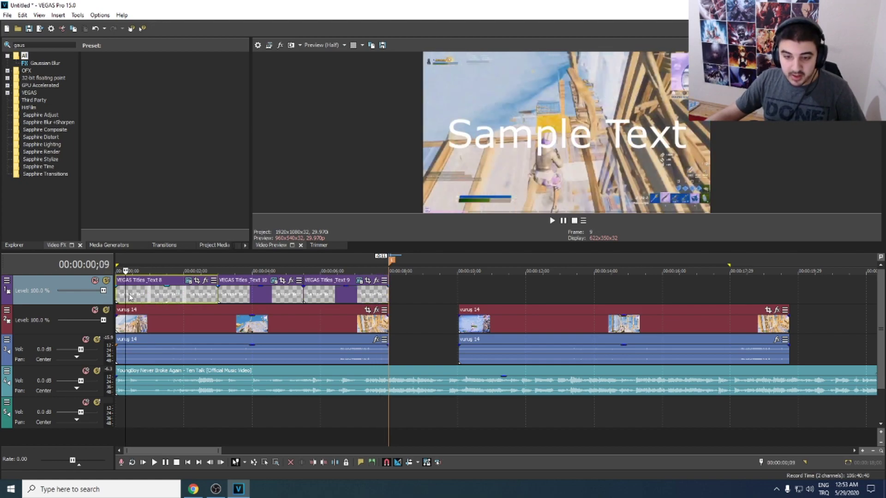
{"action": "left_click", "coordinate": [187, 281]}
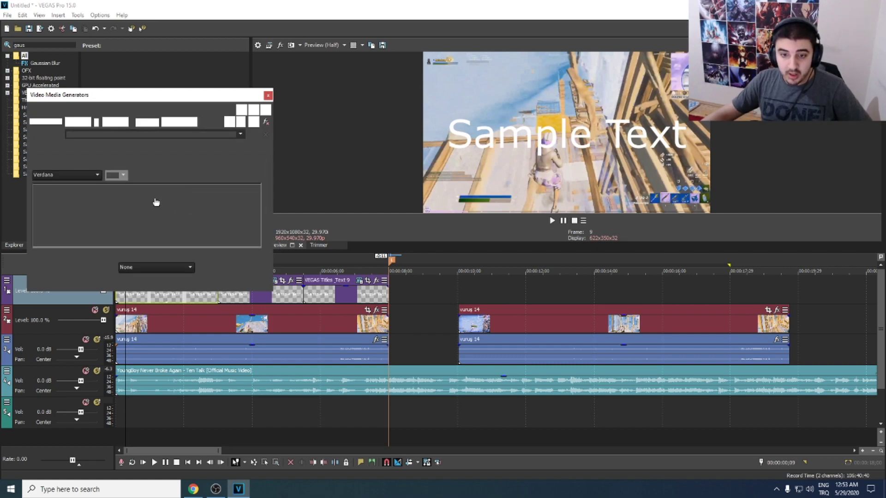
{"action": "triple_click", "coordinate": [178, 207]}
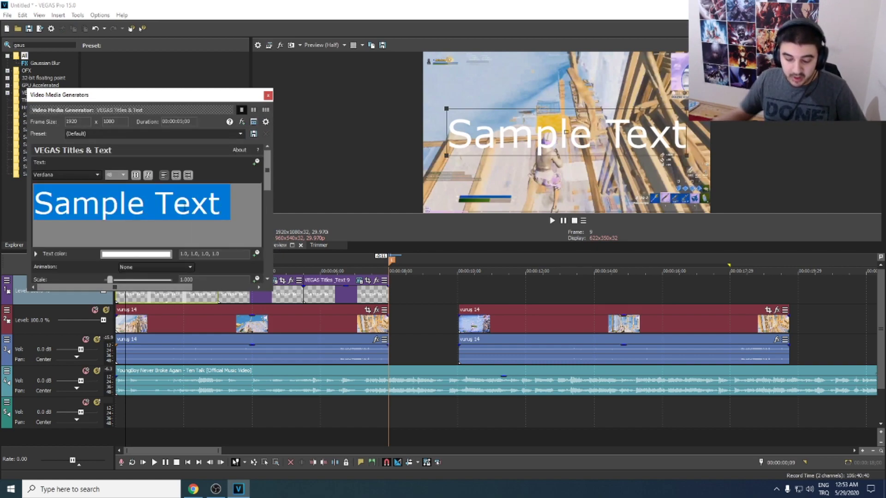
{"action": "type", "text": "F"}
{"action": "key", "text": "BackSpace"}
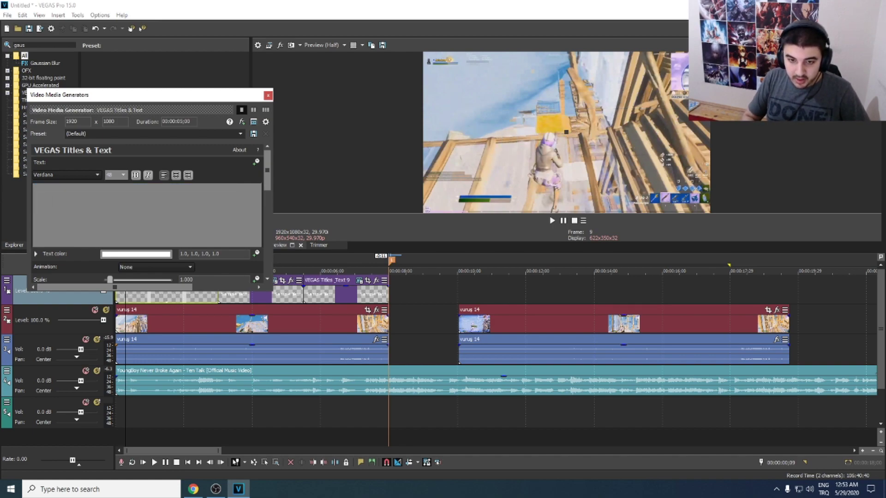
{"action": "type", "text": "Fili"}
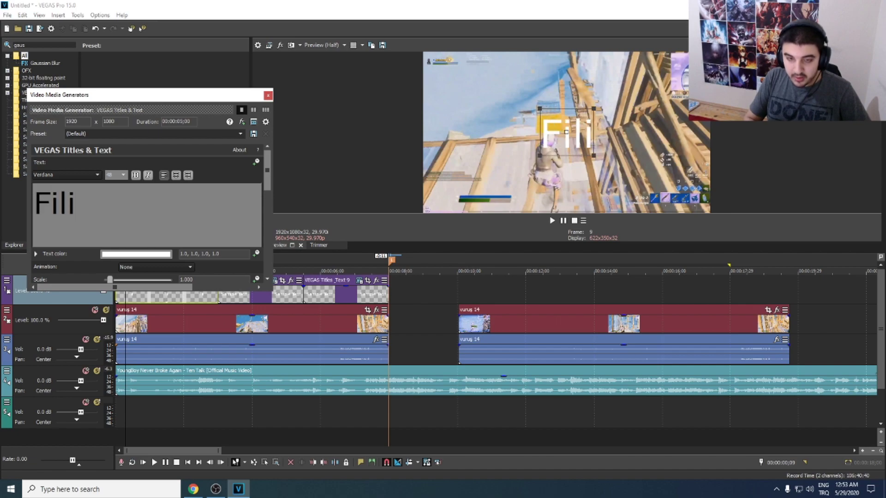
{"action": "type", "text": "stiNLi Highli"}
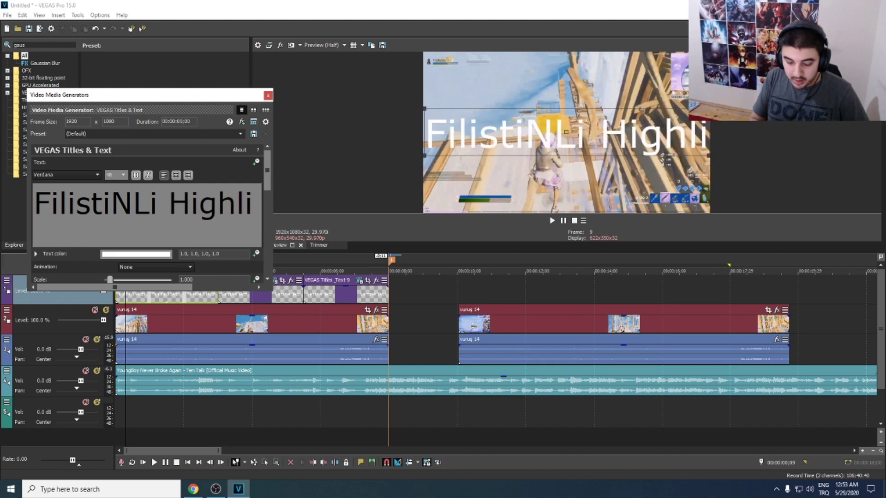
{"action": "type", "text": "ghts"}
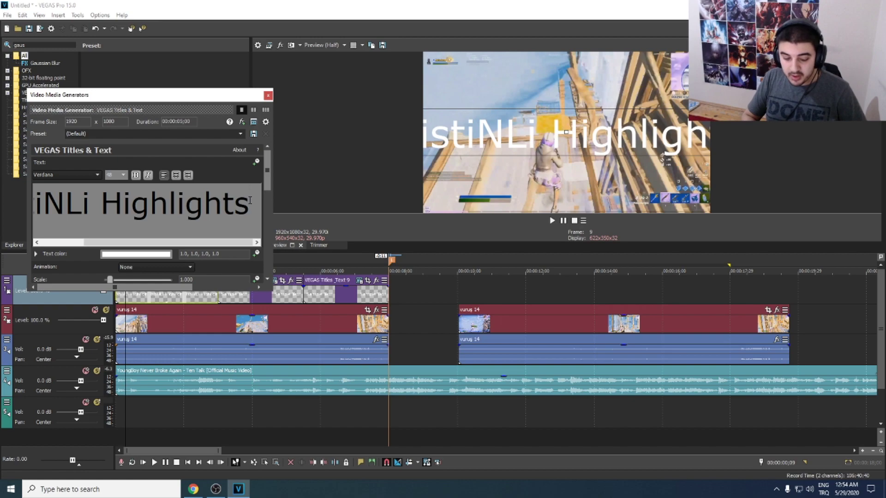
{"action": "type", "text": " :"}
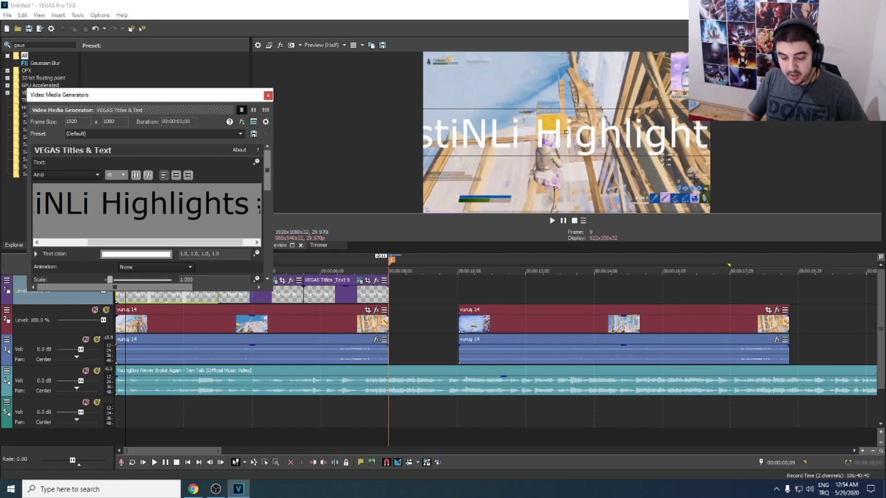
{"action": "type", "text": "4"}
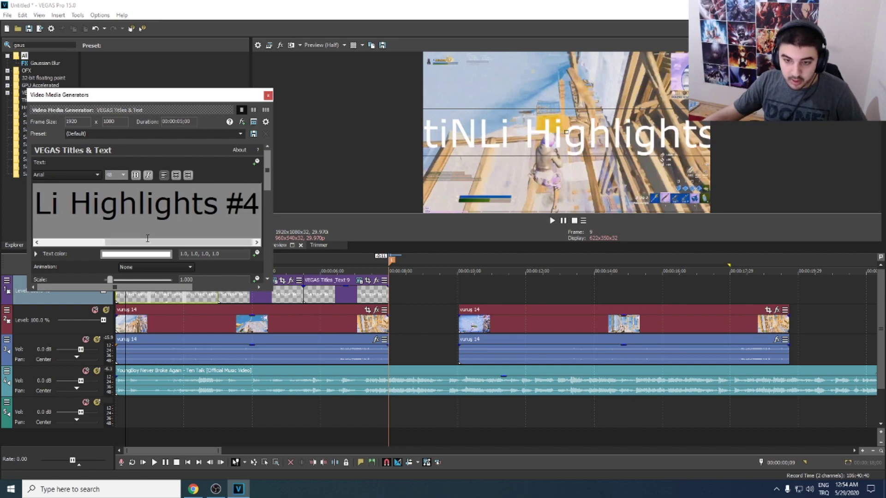
Set all of the first title's text to Calibri at size 16
{"action": "key", "text": "ctrl+a"}
{"action": "left_click", "coordinate": [123, 175]}
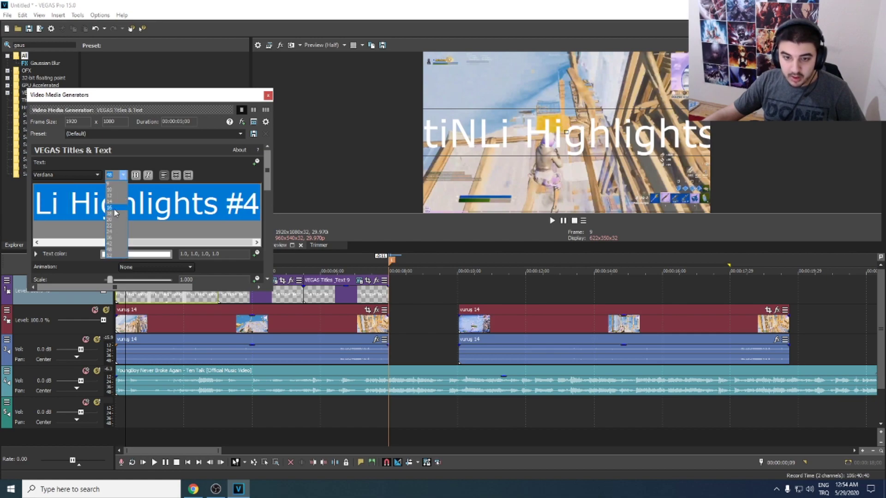
{"action": "left_click", "coordinate": [116, 213]}
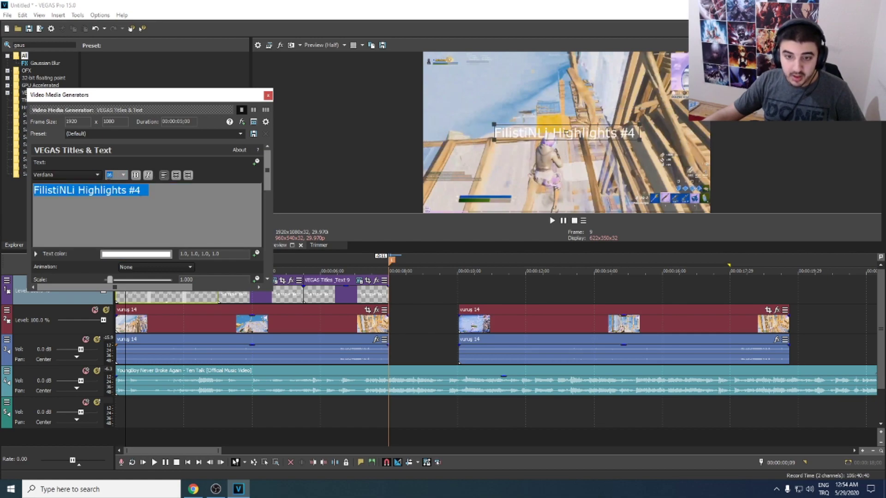
{"action": "left_click", "coordinate": [96, 175]}
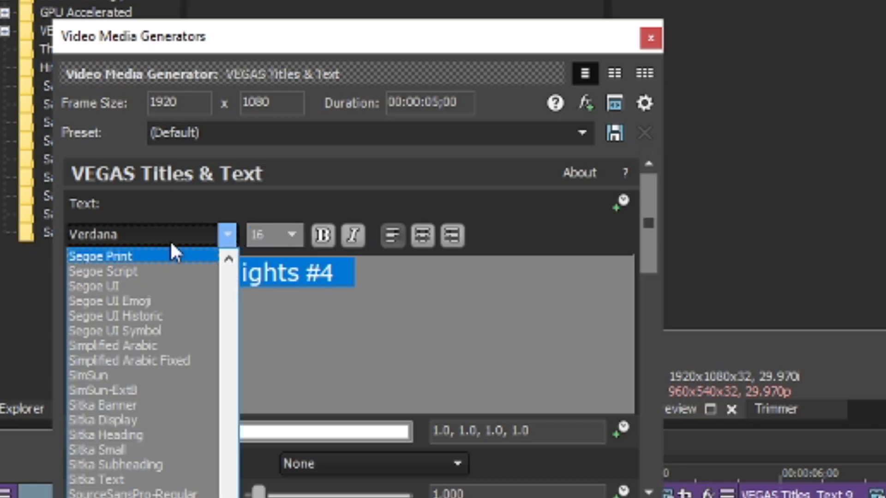
{"action": "key", "text": "c"}
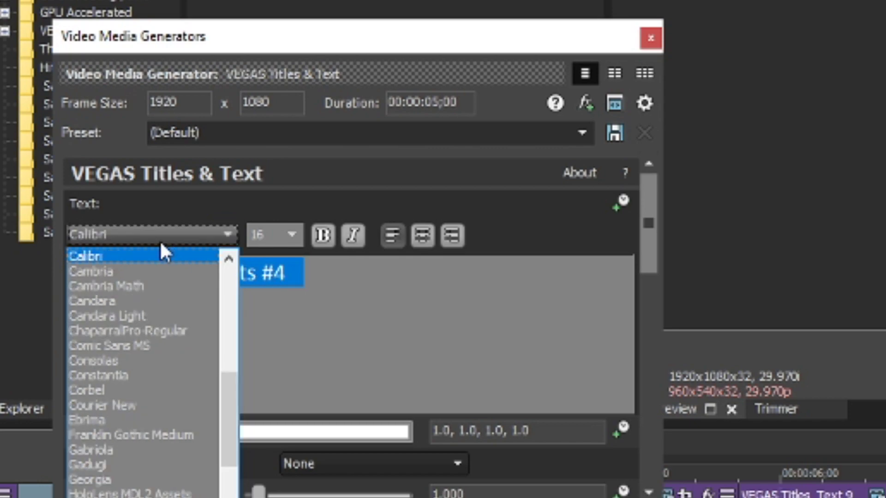
{"action": "left_click", "coordinate": [107, 257]}
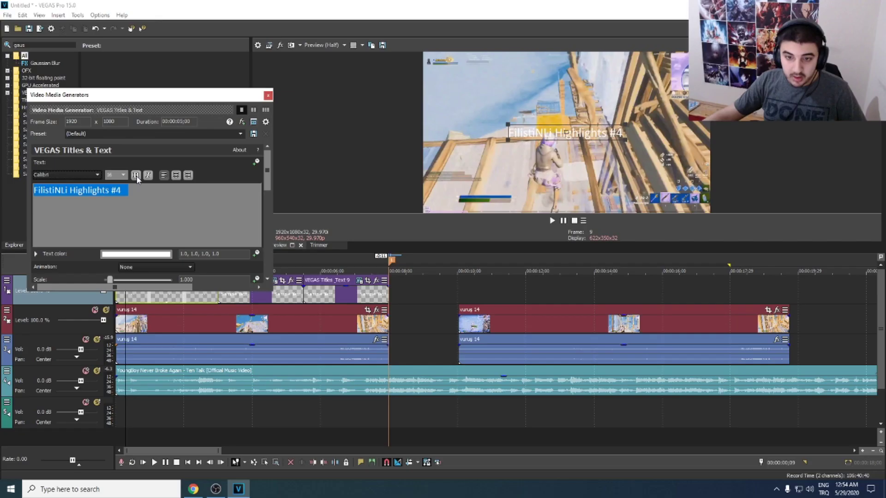
Make the first title's text bold and italic, and centre its alignment
{"action": "left_click", "coordinate": [136, 177]}
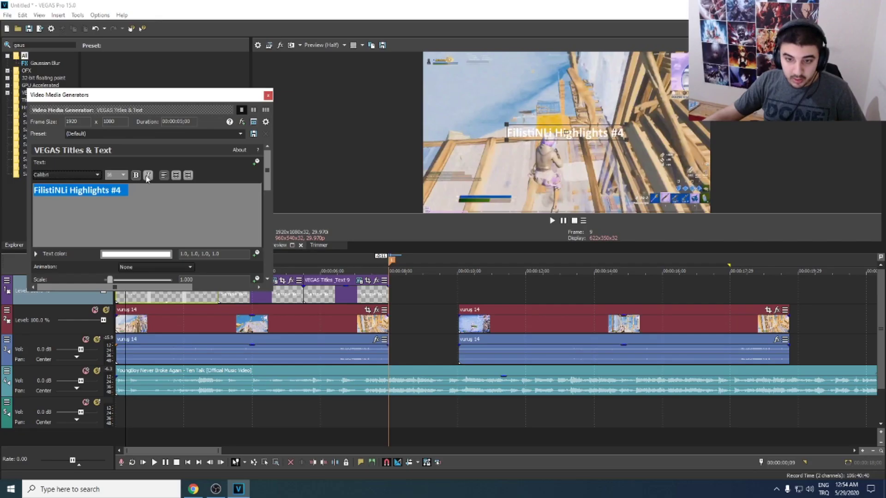
{"action": "left_click", "coordinate": [148, 177]}
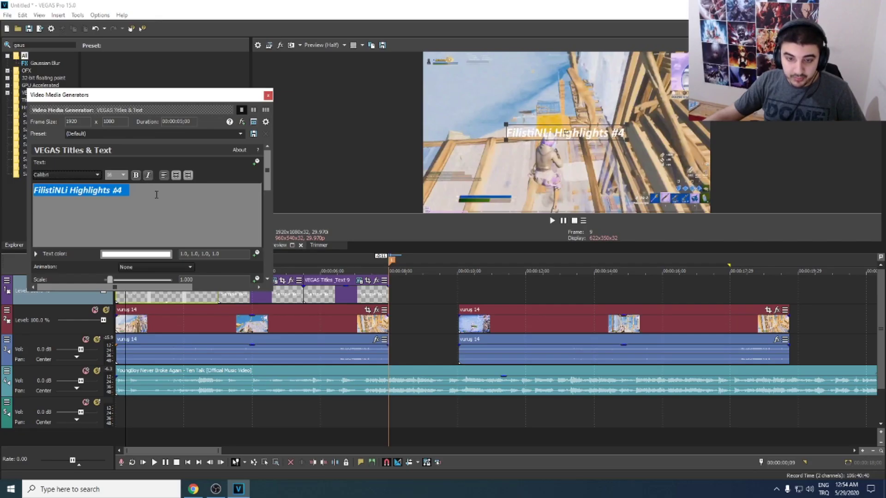
{"action": "left_click", "coordinate": [176, 175]}
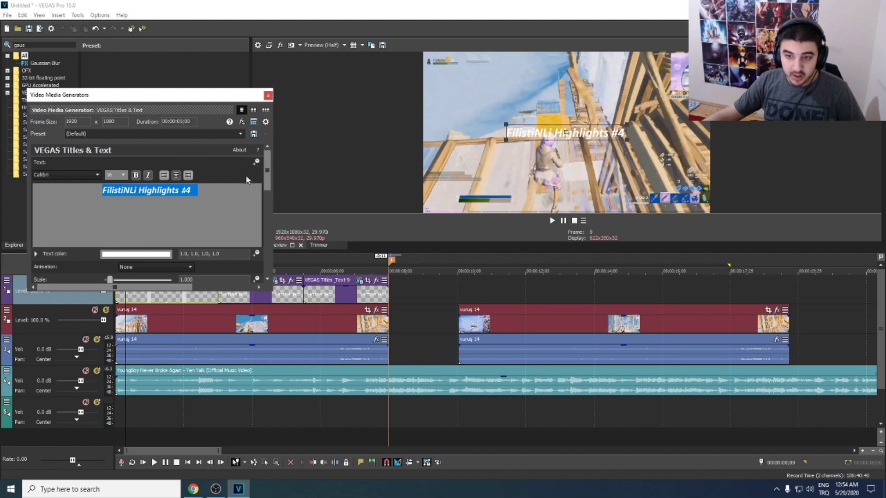
Enable the first title's shadow with X and Y offsets of 0.100, and close its generator settings
{"action": "left_click_drag", "start_coordinate": [269, 163], "coordinate": [268, 245]}
{"action": "left_click", "coordinate": [52, 277]}
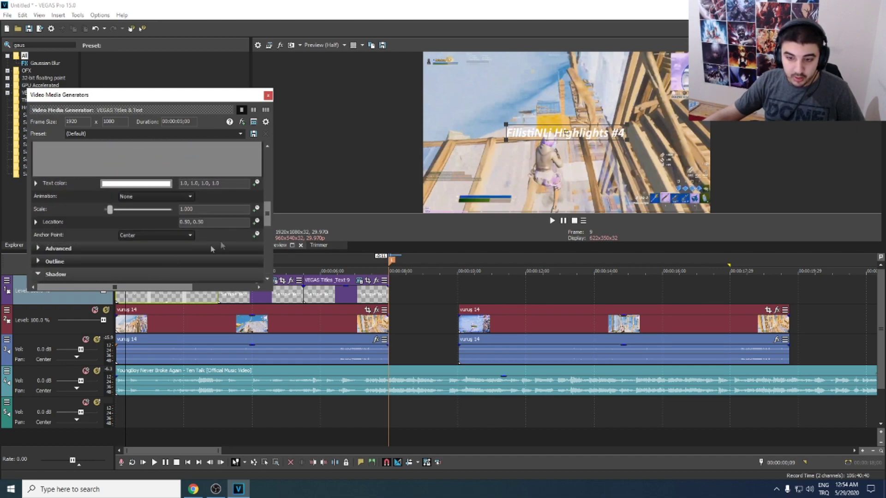
{"action": "scroll", "coordinate": [267, 212], "scroll_direction": "down", "scroll_amount": 3}
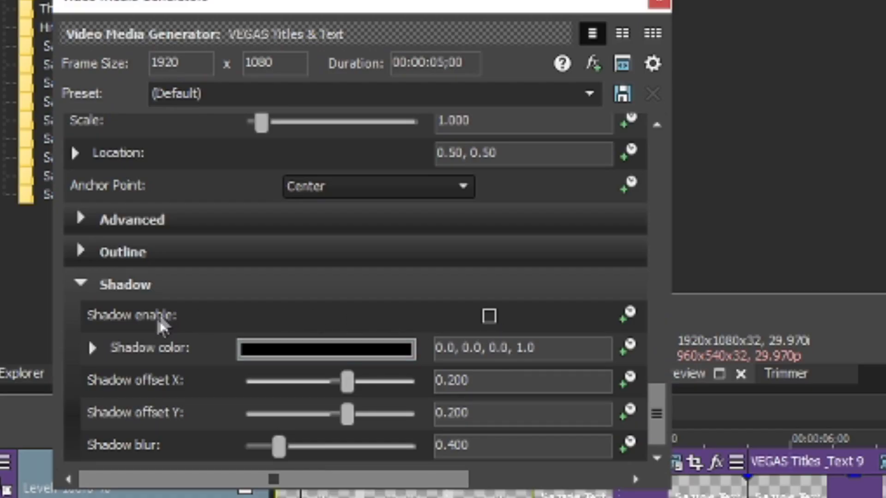
{"action": "left_click", "coordinate": [489, 317]}
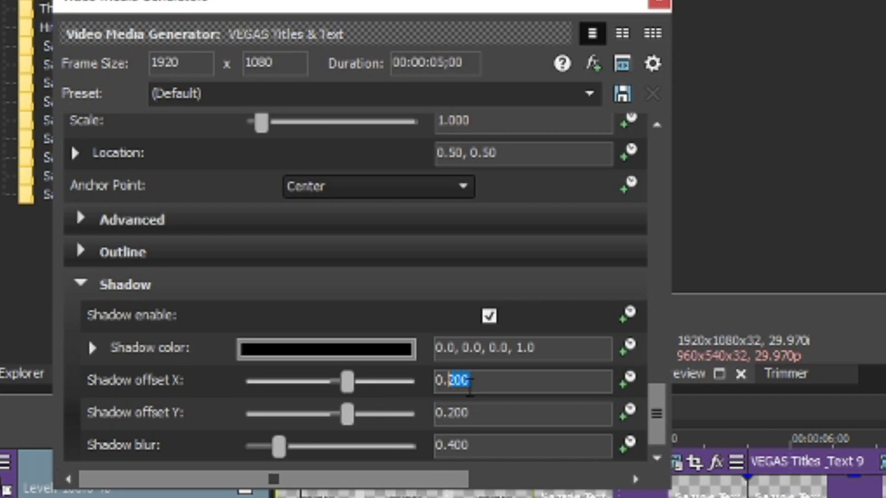
{"action": "type", "text": "10"}
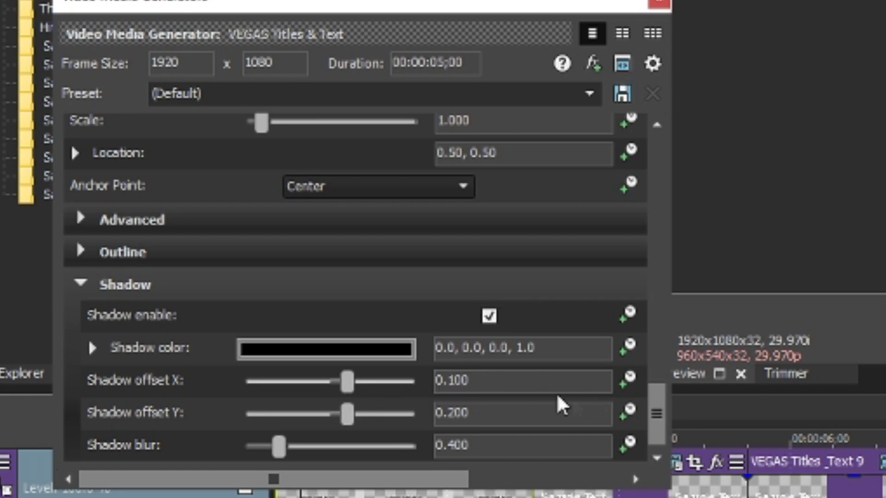
{"action": "left_click_drag", "start_coordinate": [476, 410], "coordinate": [450, 414]}
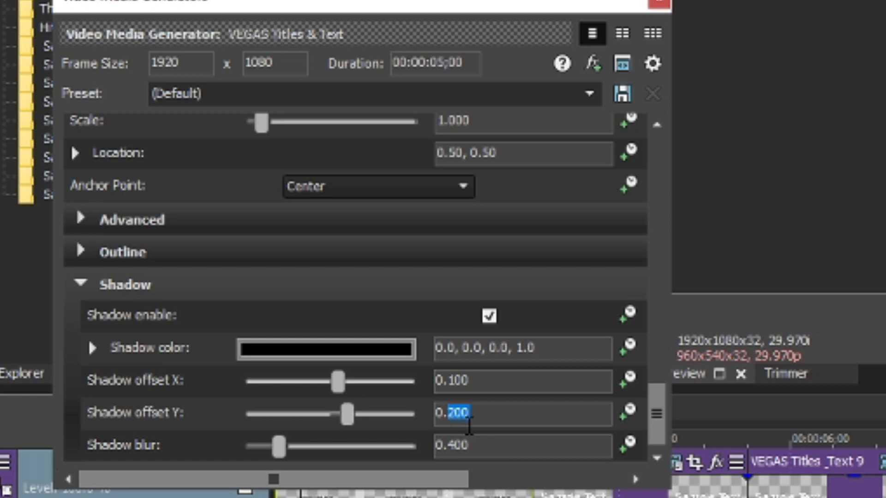
{"action": "type", "text": "100"}
{"action": "key", "text": "Tab"}
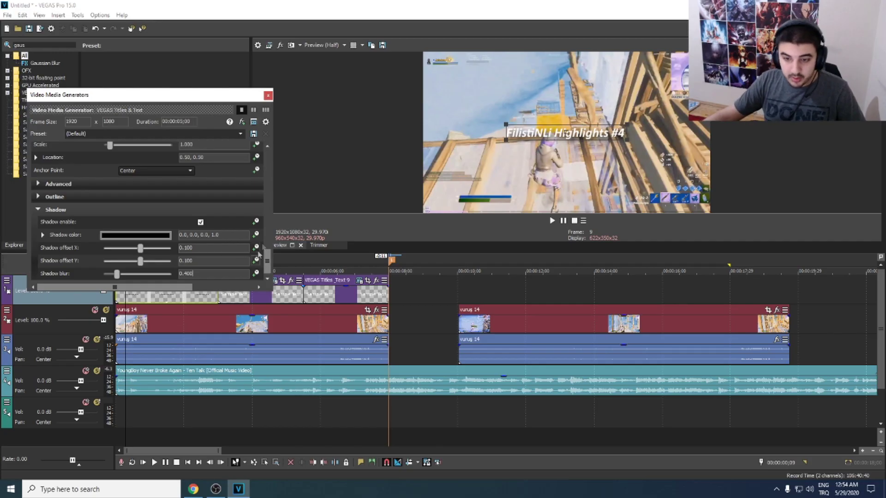
{"action": "left_click", "coordinate": [268, 96]}
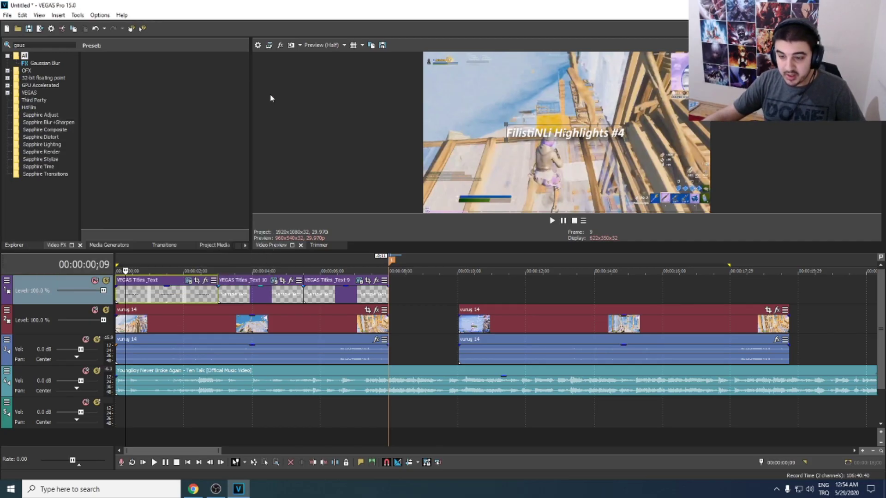
Enlarge the video preview and play the first title's section to check its styling over the gameplay
{"action": "left_click_drag", "start_coordinate": [454, 252], "coordinate": [454, 309]}
{"action": "key", "text": "space"}
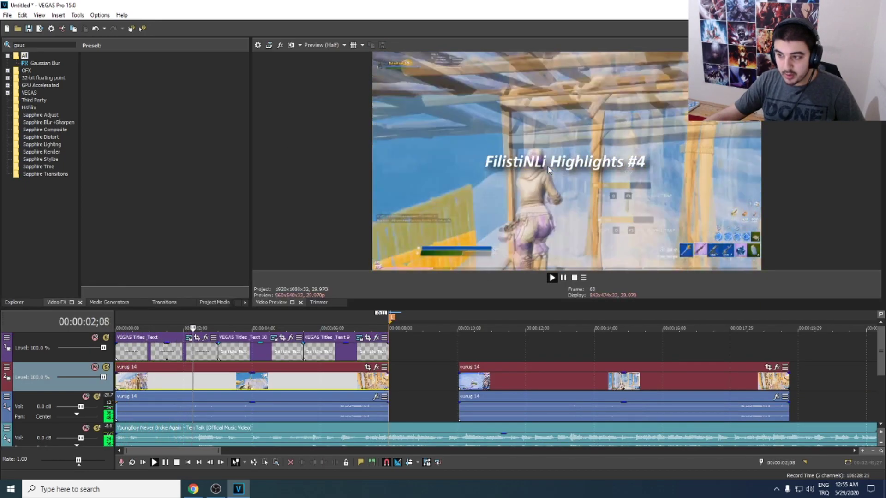
{"action": "key", "text": "space"}
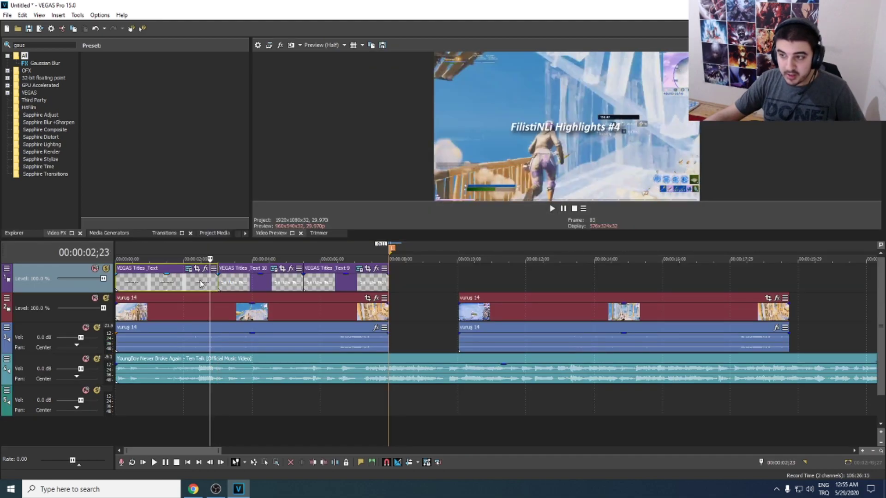
Replace the second title's sample text with "edited by Filistinli" and style it like the first title, with shadow offsets of 0.100
{"action": "left_click", "coordinate": [244, 279]}
{"action": "key", "text": "space"}
{"action": "key", "text": "space"}
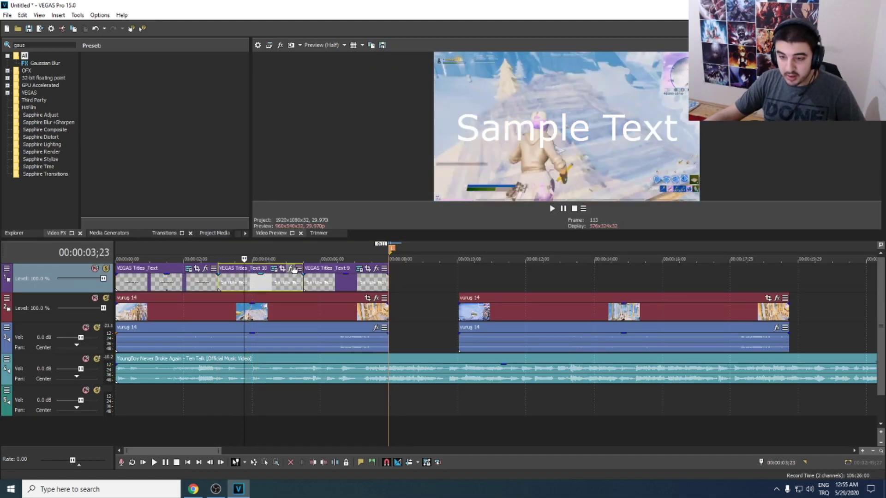
{"action": "left_click", "coordinate": [274, 269]}
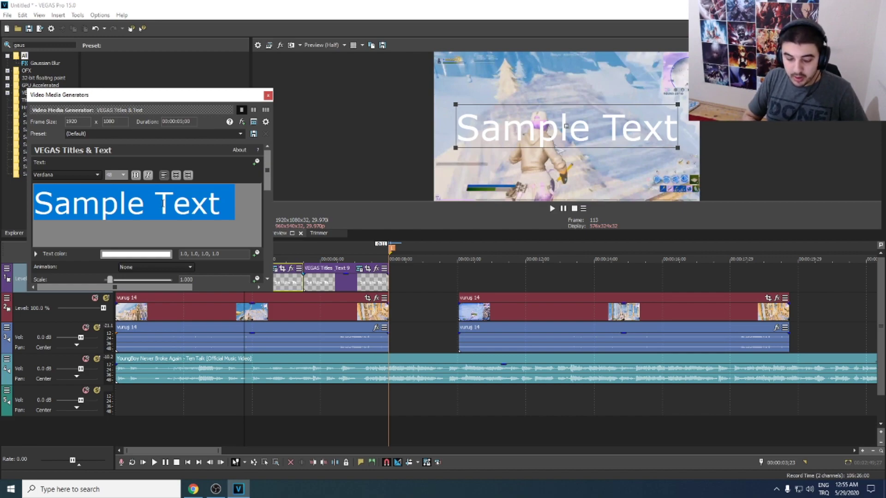
{"action": "type", "text": "edit"}
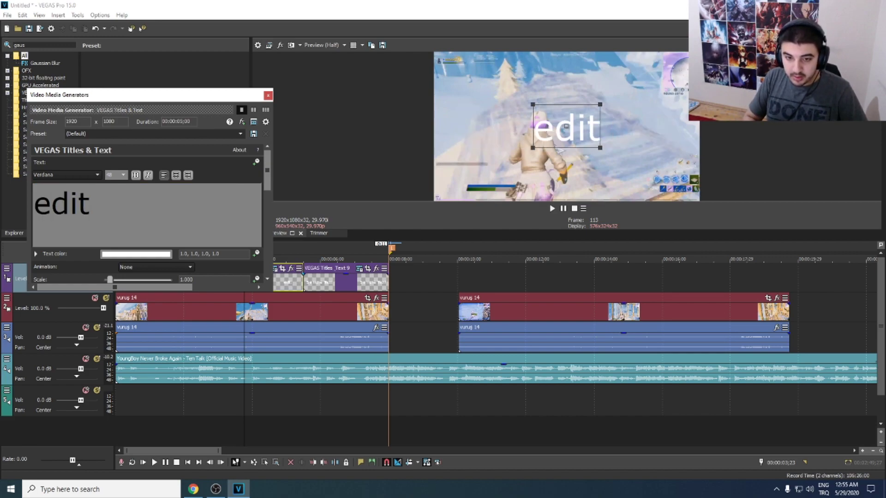
{"action": "type", "text": "ed by"}
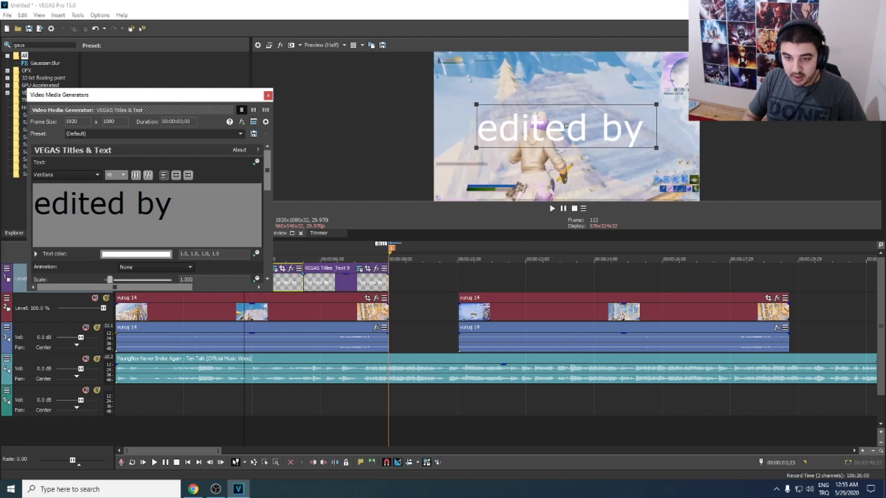
{"action": "type", "text": " F"}
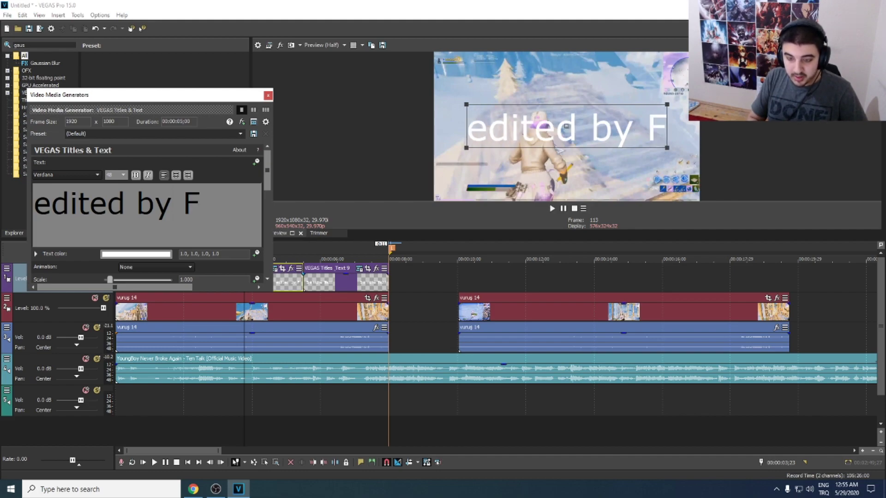
{"action": "type", "text": "ilistinli"}
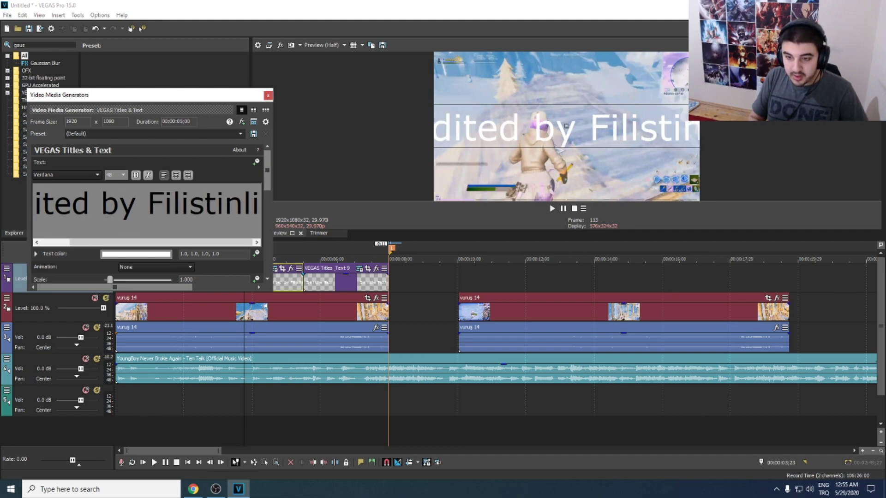
{"action": "double_click", "coordinate": [155, 214]}
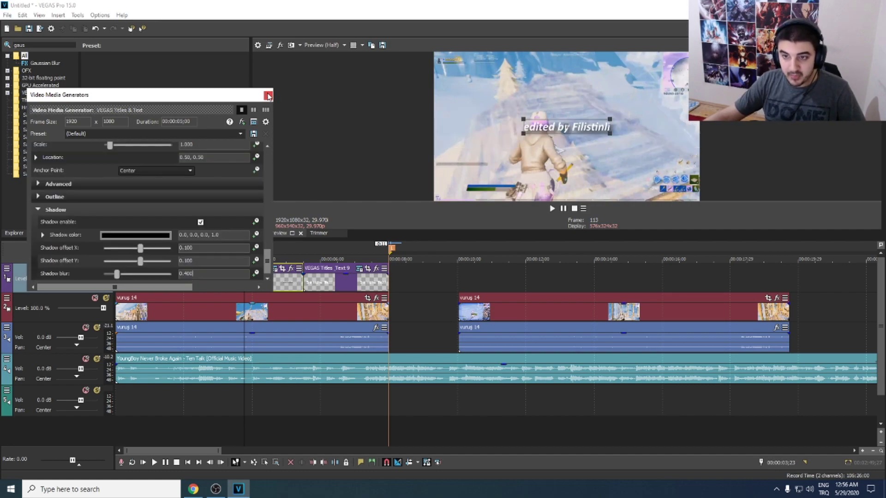
{"action": "left_click", "coordinate": [268, 95]}
Replace the third title's sample text with "use code filistinli"
{"action": "left_click", "coordinate": [304, 285]}
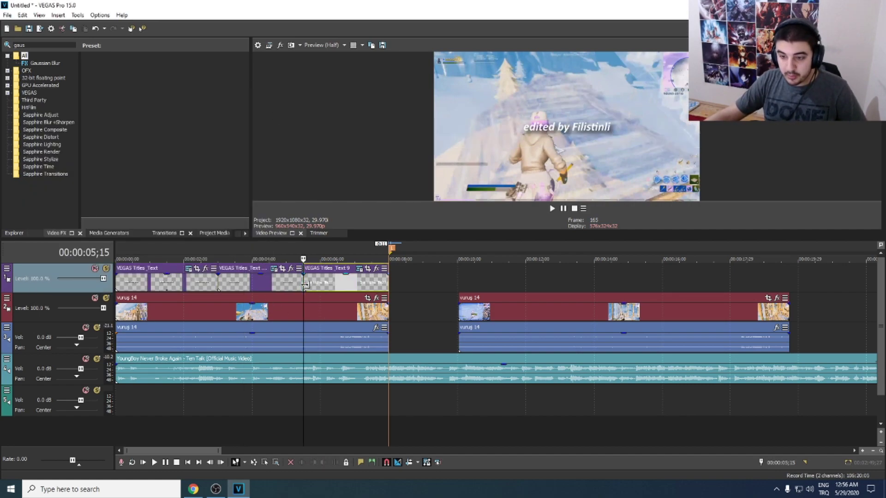
{"action": "left_click", "coordinate": [360, 268]}
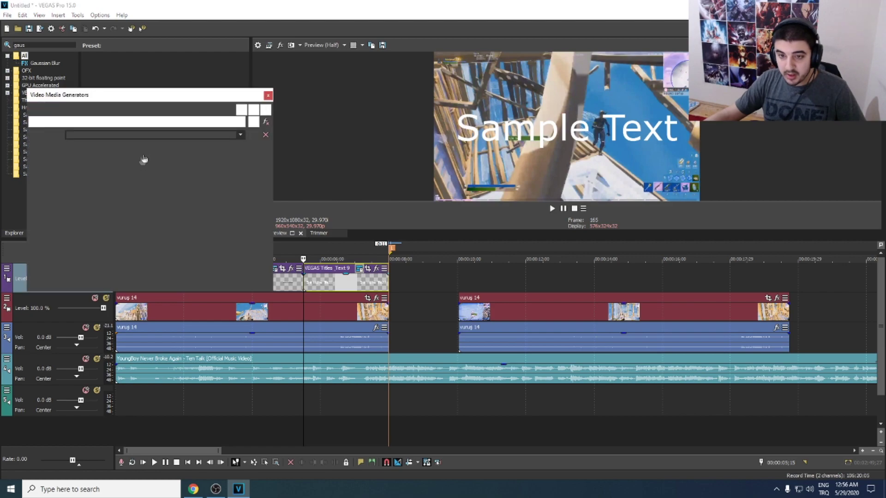
{"action": "type", "text": "use c"}
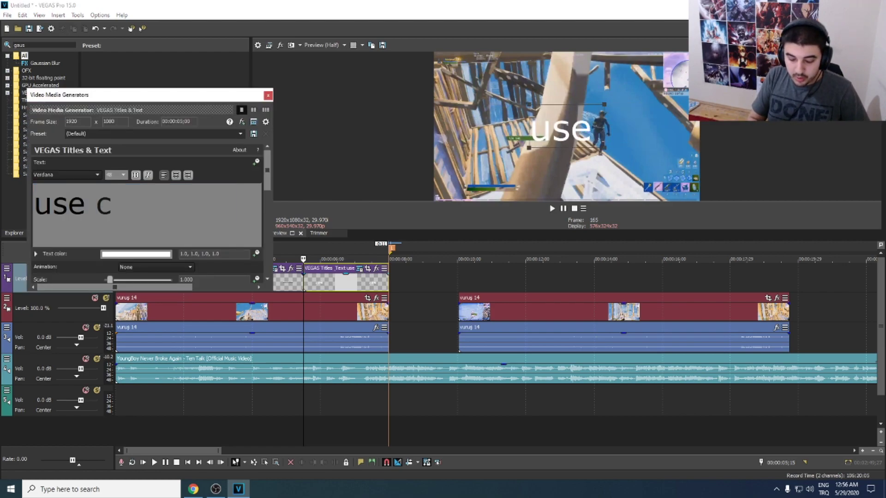
{"action": "type", "text": "ode fili"}
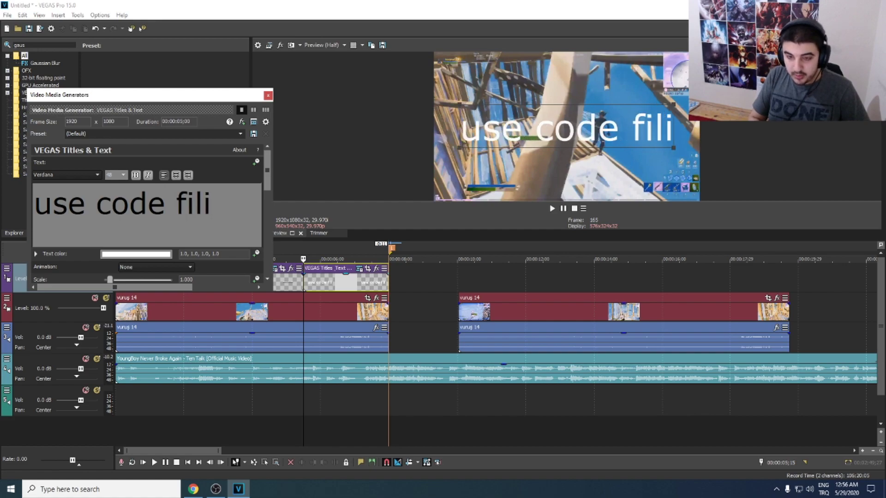
{"action": "type", "text": "stinli"}
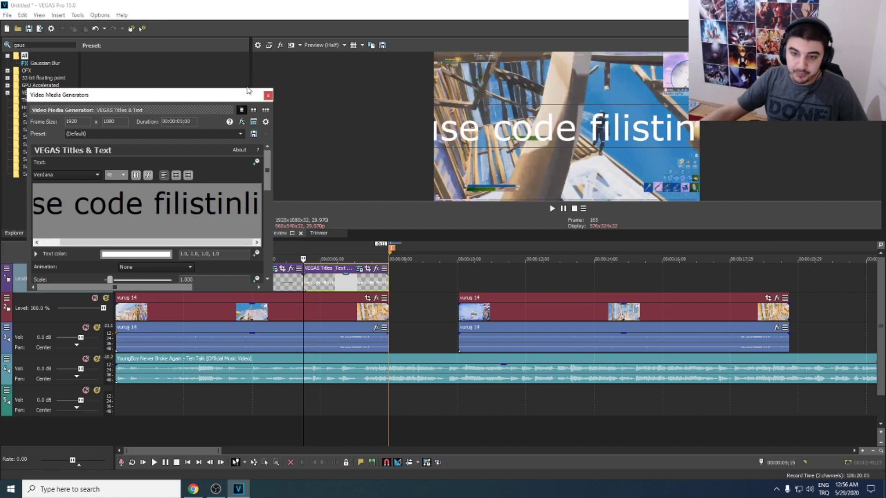
Format the third title's whole text as Calibri, size 16, in italics
{"action": "key", "text": "ctrl+a"}
{"action": "left_click", "coordinate": [123, 175]}
{"action": "left_click", "coordinate": [116, 207]}
{"action": "left_click", "coordinate": [64, 175]}
{"action": "left_click", "coordinate": [65, 191]}
{"action": "left_click", "coordinate": [148, 175]}
Enable the third title's shadow with X and Y offsets of 0.1, and close its generator settings
{"action": "left_click_drag", "start_coordinate": [267, 171], "coordinate": [273, 257]}
{"action": "left_click", "coordinate": [148, 273]}
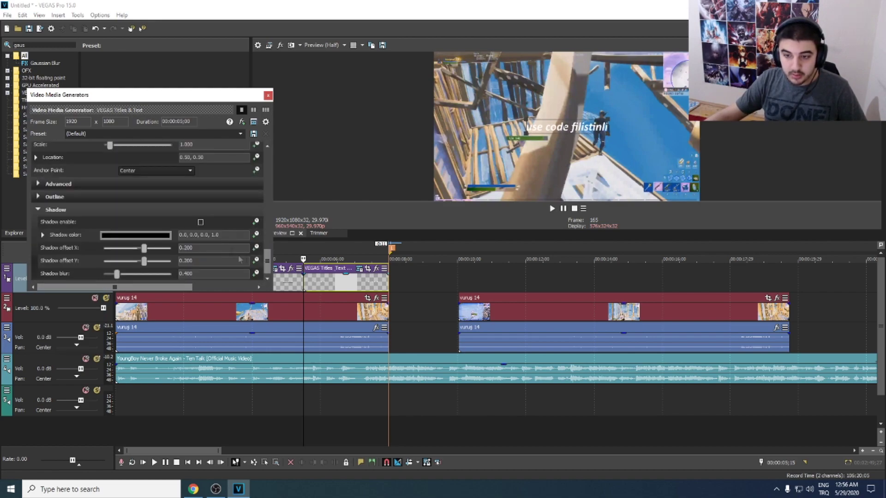
{"action": "double_click", "coordinate": [186, 260]}
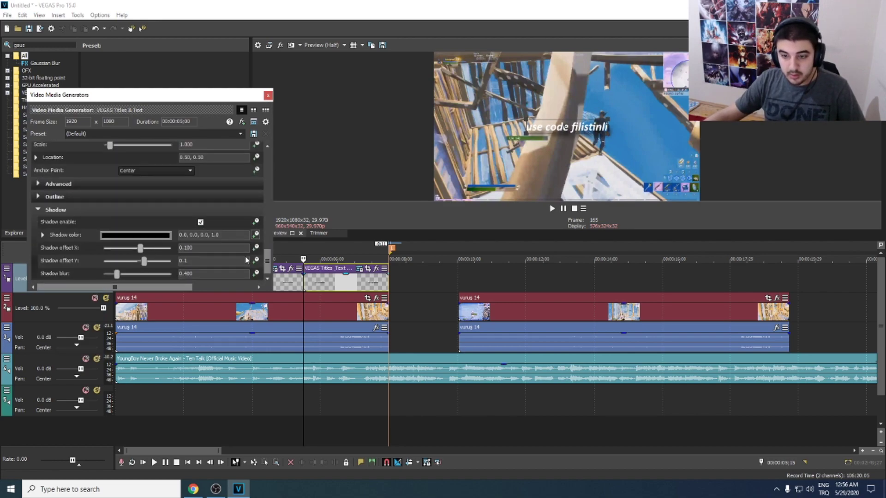
{"action": "left_click", "coordinate": [268, 95]}
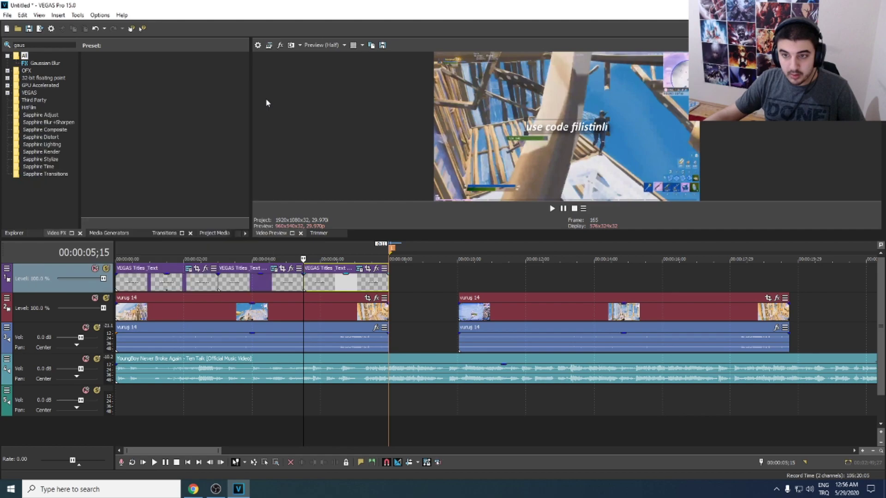
Play the titled intro from near the start to check the titles, and return to the beginning of the first gameplay clip
{"action": "left_click", "coordinate": [119, 282]}
{"action": "key", "text": "space"}
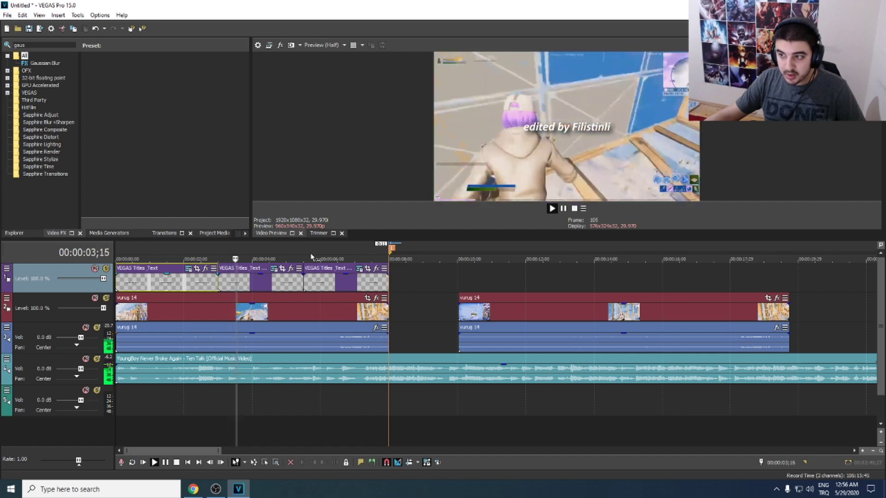
{"action": "left_click", "coordinate": [152, 299]}
{"action": "left_click", "coordinate": [202, 312]}
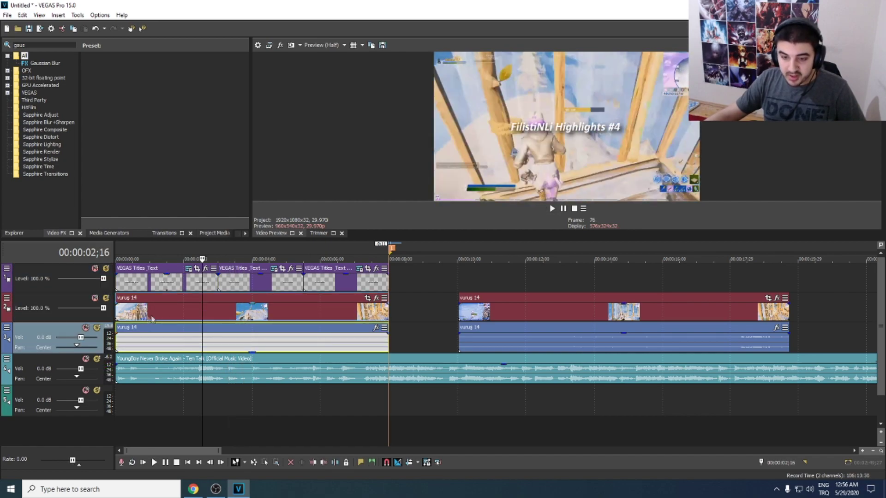
{"action": "left_click", "coordinate": [131, 315]}
{"action": "left_click", "coordinate": [119, 316]}
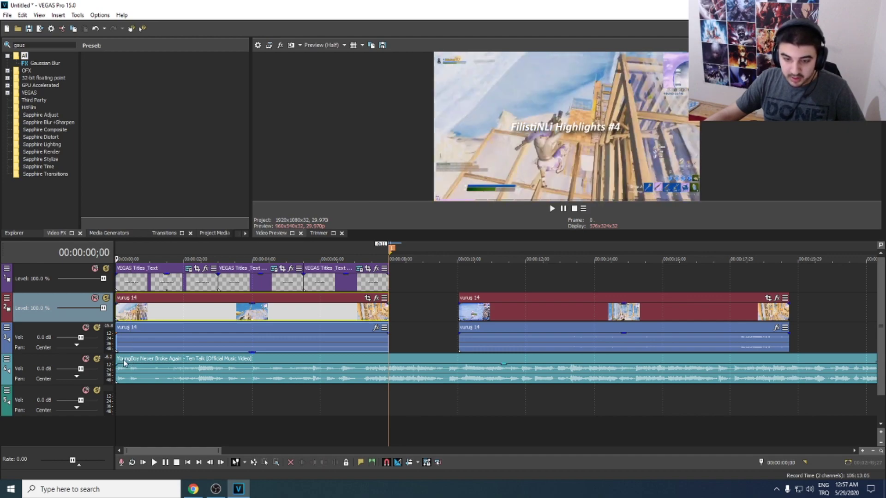
Apply the default Gaussian Blur preset to the first gameplay clip and close its effect settings
{"action": "left_click", "coordinate": [205, 311]}
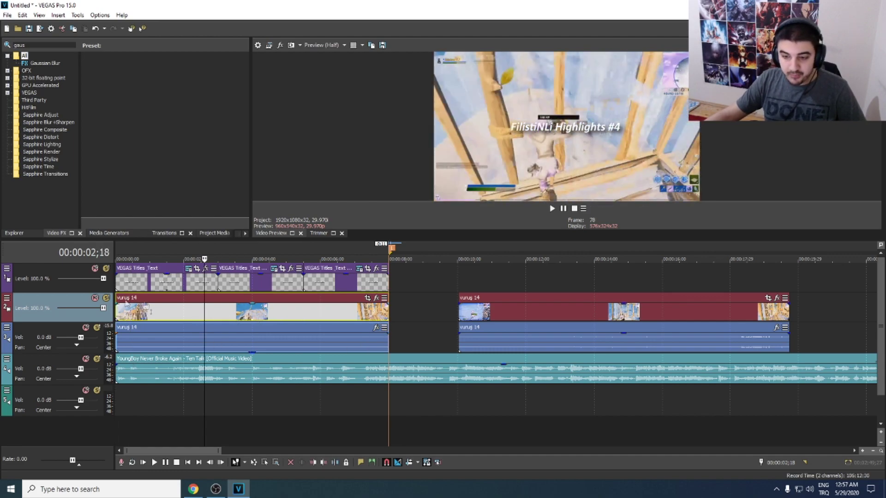
{"action": "left_click", "coordinate": [30, 45]}
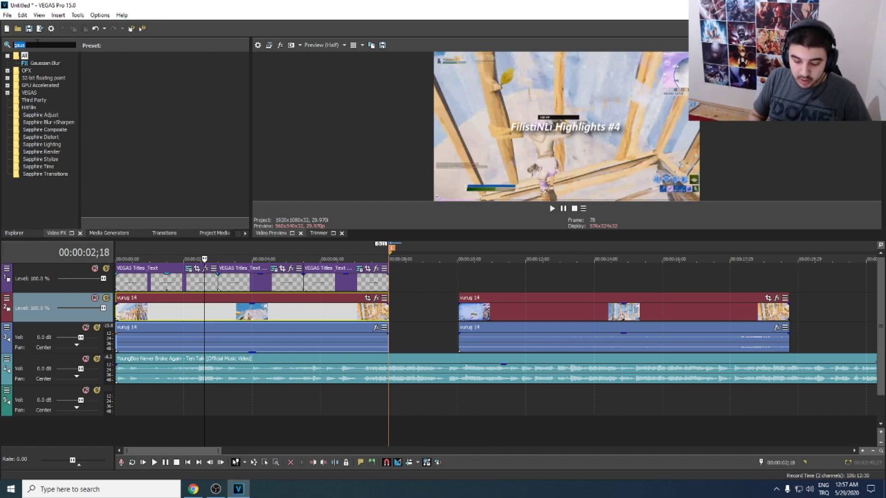
{"action": "type", "text": "gau"}
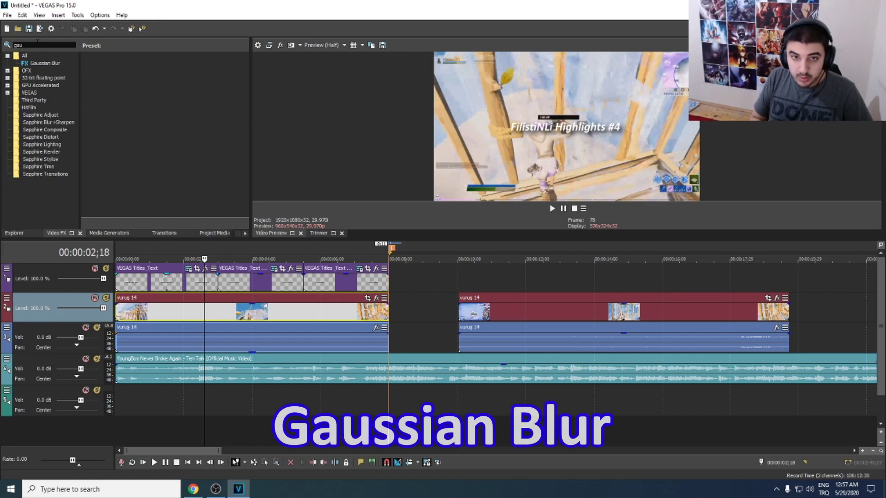
{"action": "left_click", "coordinate": [45, 63]}
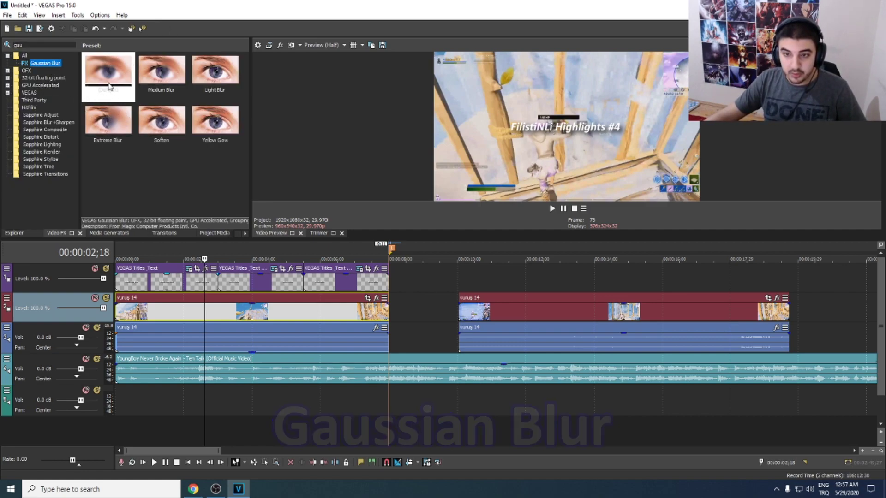
{"action": "left_click_drag", "start_coordinate": [107, 79], "coordinate": [203, 149]}
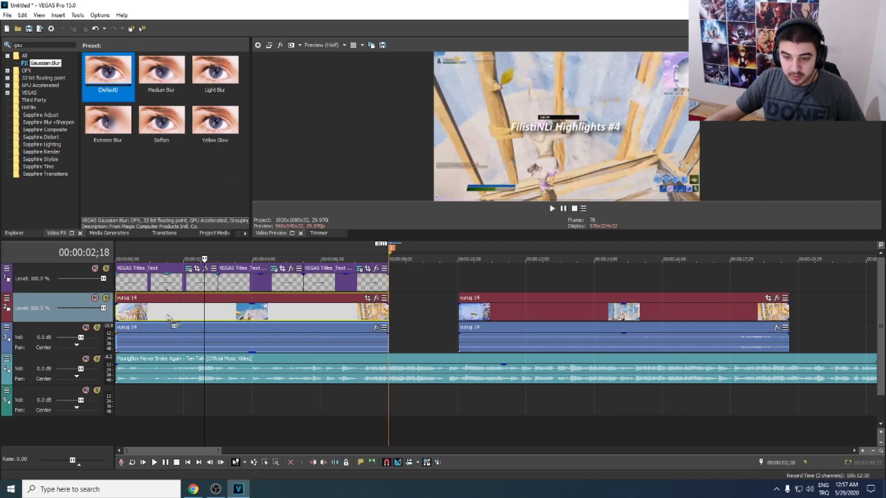
{"action": "left_click_drag", "start_coordinate": [169, 318], "coordinate": [168, 319]}
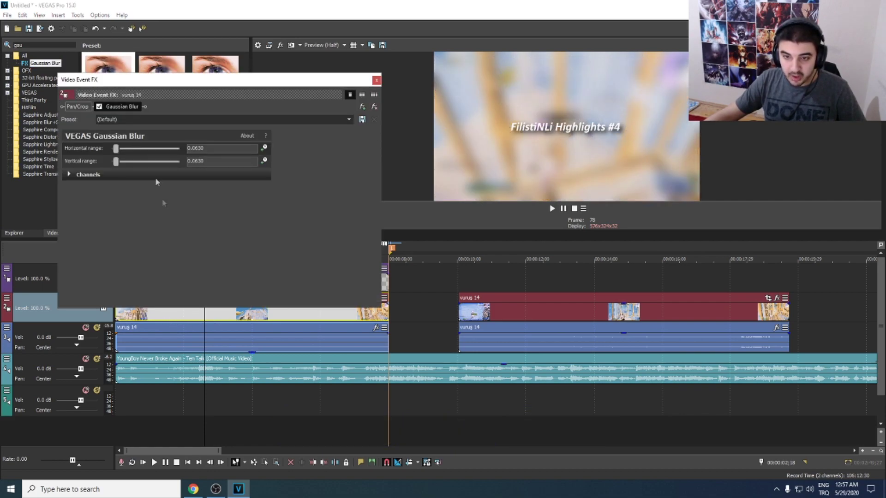
{"action": "left_click", "coordinate": [376, 81]}
Play the intro from the start to check the blurred background behind the titles
{"action": "key", "text": "Home"}
{"action": "key", "text": "space"}
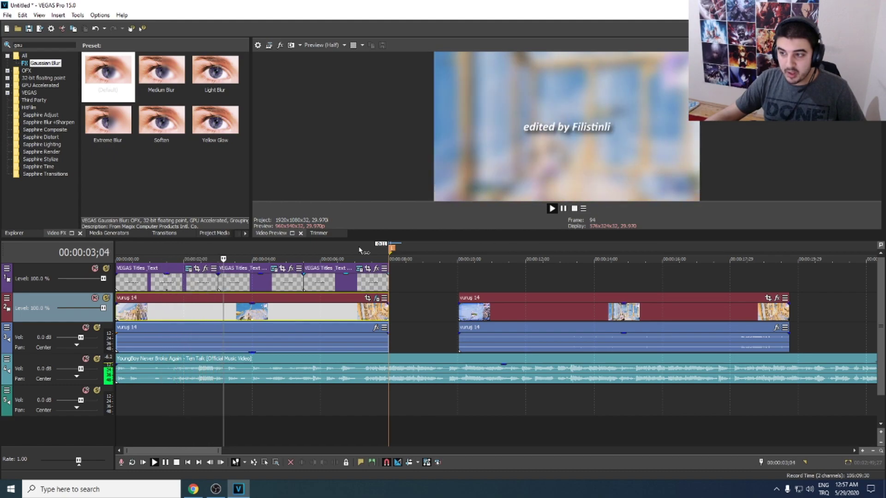
{"action": "key", "text": "space"}
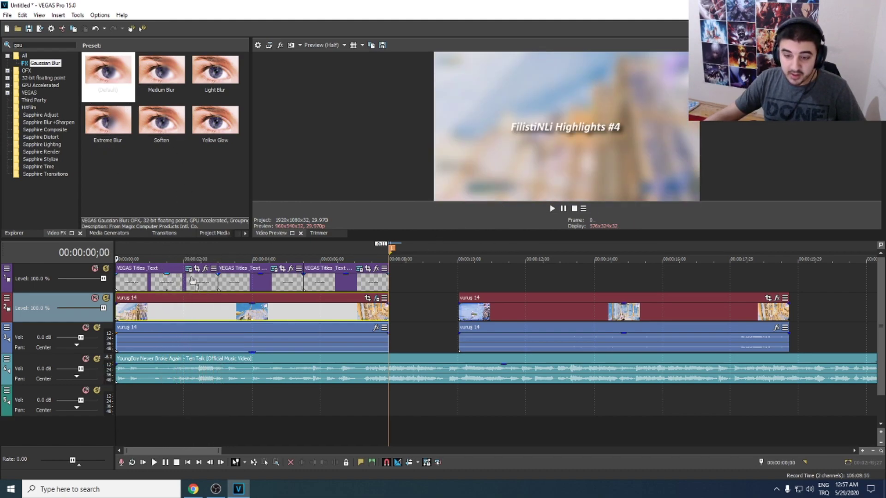
Raise the first clip's Gaussian Blur to a horizontal range of 0.2041 and vertical range of 0.1361, and preview the result
{"action": "left_click", "coordinate": [376, 300]}
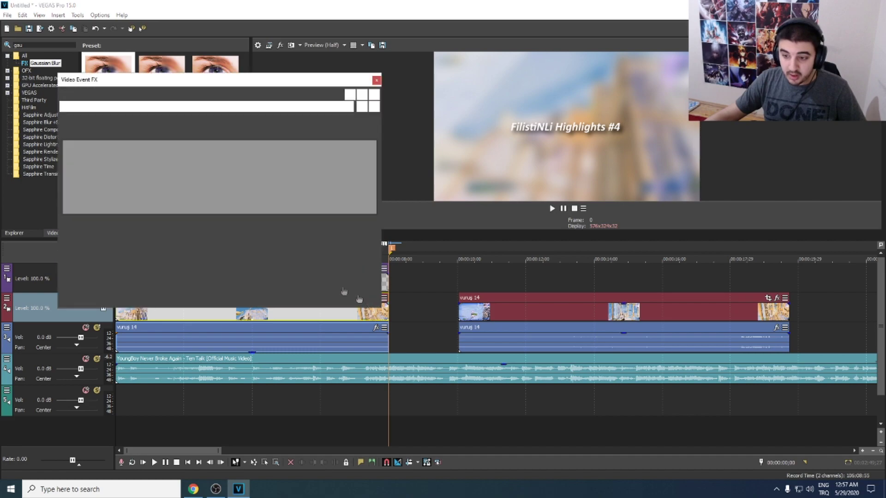
{"action": "left_click_drag", "start_coordinate": [116, 149], "coordinate": [119, 149]}
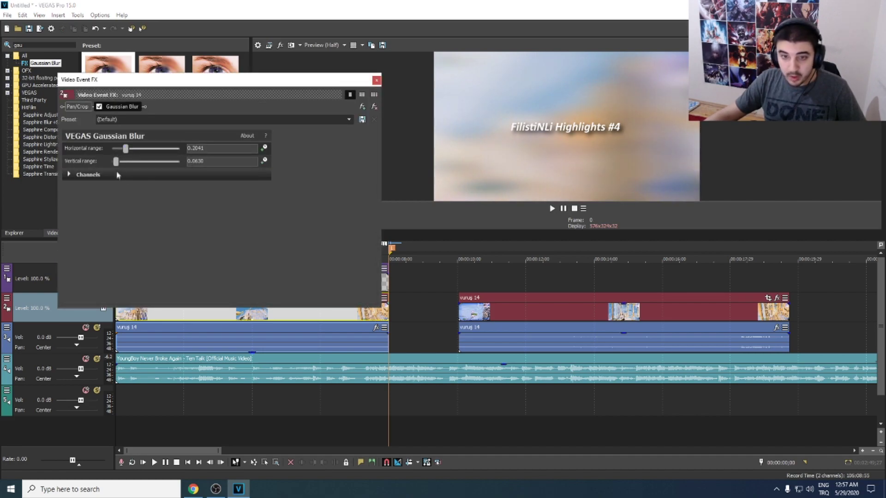
{"action": "left_click_drag", "start_coordinate": [117, 162], "coordinate": [122, 162]}
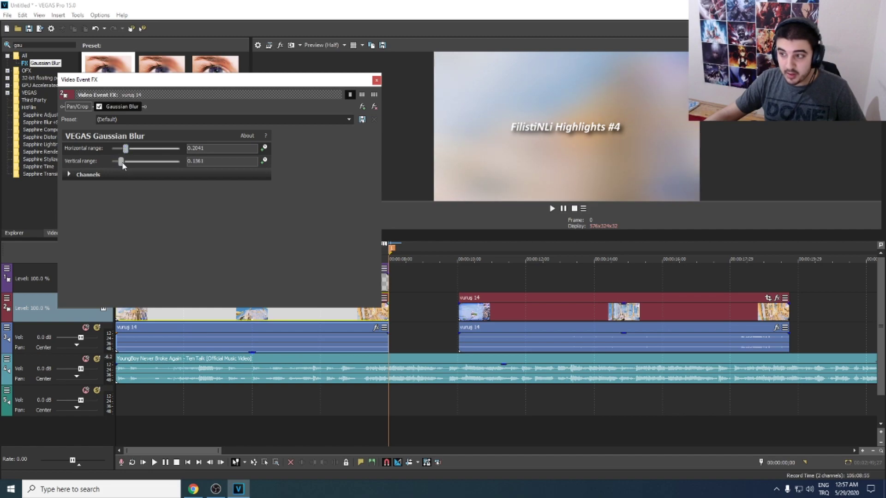
{"action": "left_click", "coordinate": [376, 81]}
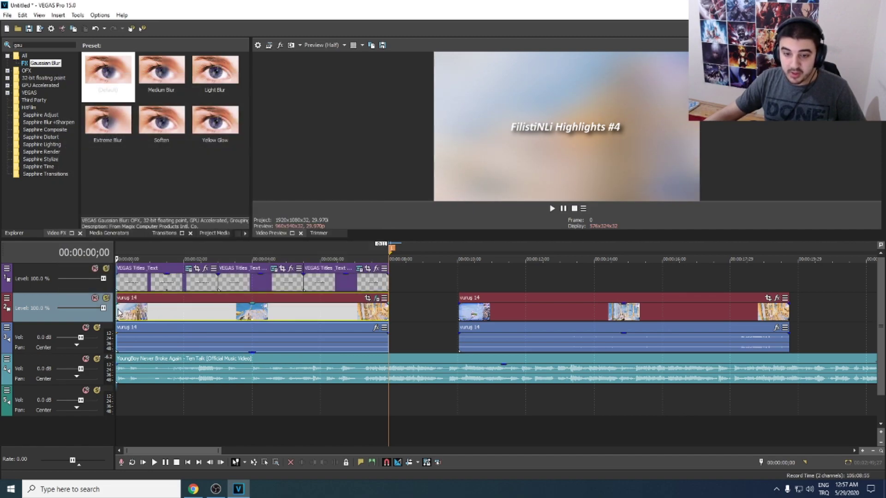
{"action": "key", "text": "space"}
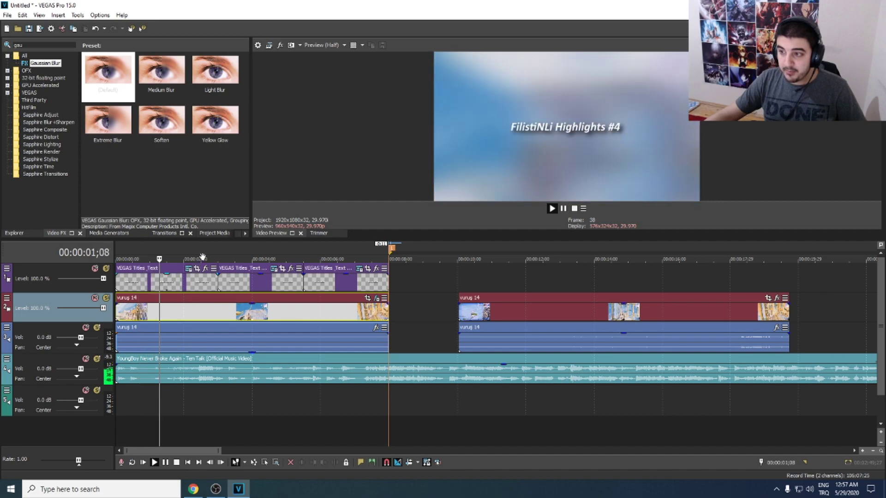
{"action": "key", "text": "space"}
Split the first gameplay clip at 00:00:04;01, delete its second part, and time-stretch the remaining part to the marker at 00:00:08;00
{"action": "left_click", "coordinate": [254, 317]}
{"action": "key", "text": "s"}
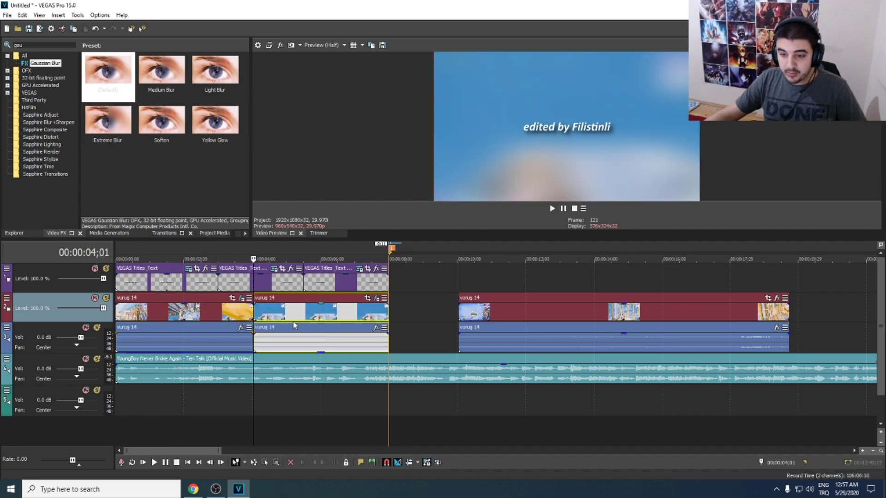
{"action": "key", "text": "Delete"}
{"action": "left_click_drag", "start_coordinate": [253, 312], "coordinate": [387, 313]}
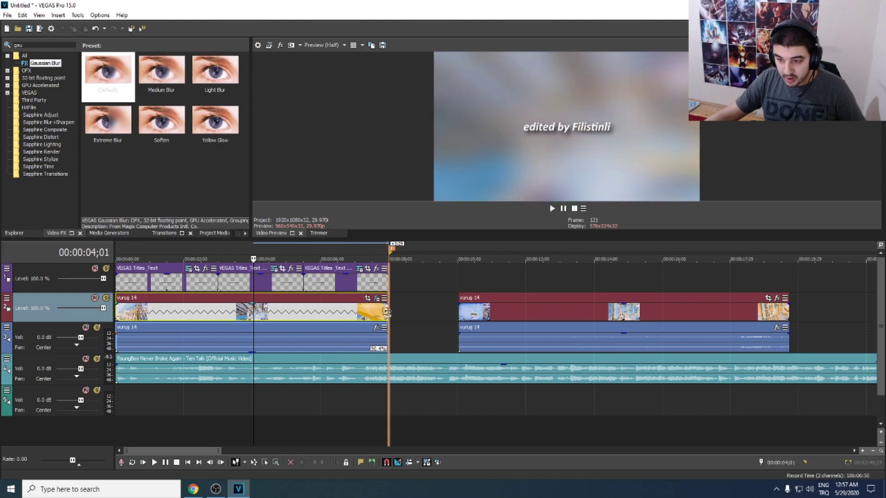
Play the intro from the start to check the speed of the stretched background clip
{"action": "left_click", "coordinate": [116, 312]}
{"action": "key", "text": "space"}
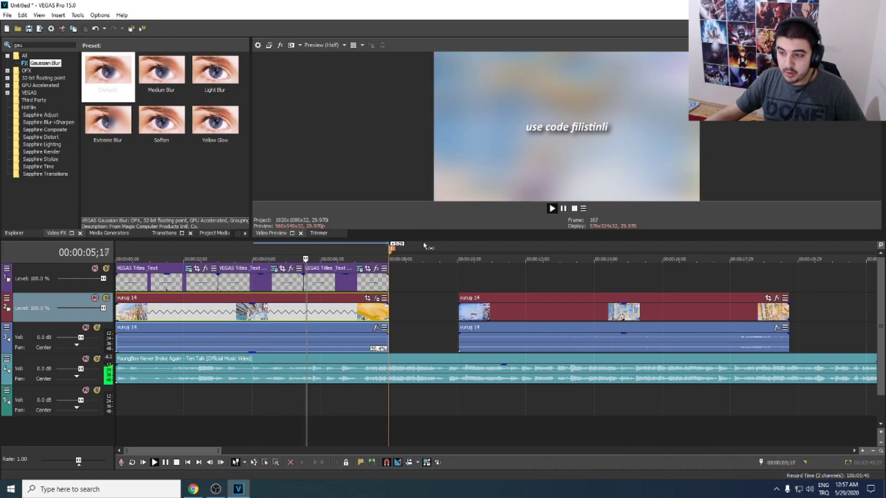
{"action": "key", "text": "space"}
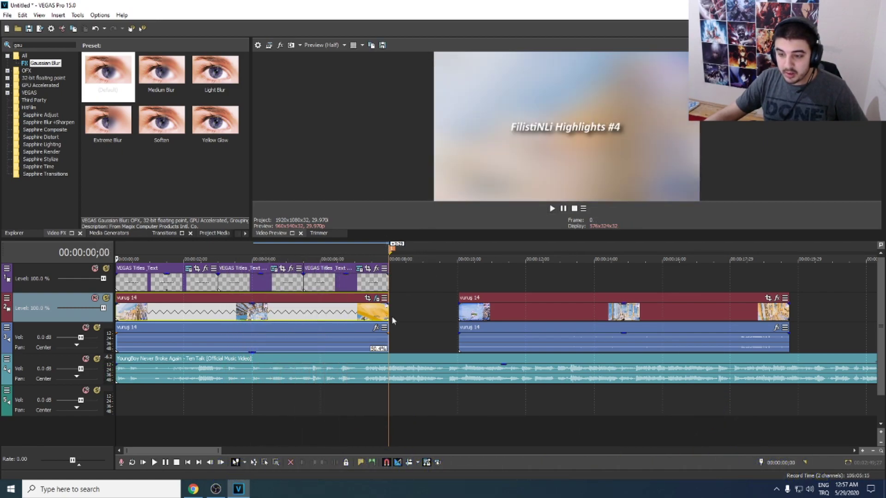
Slow the first gameplay clip further to 42.6% by stretching it, and cut off the part beyond the marker at 00:00:08;00
{"action": "left_click_drag", "start_coordinate": [389, 316], "coordinate": [435, 318]}
{"action": "left_click", "coordinate": [389, 316]}
{"action": "key", "text": "s"}
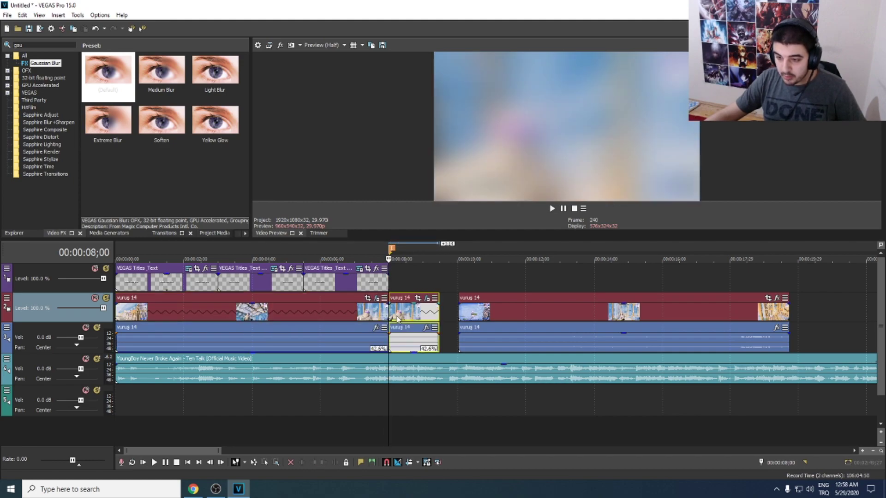
{"action": "key", "text": "Delete"}
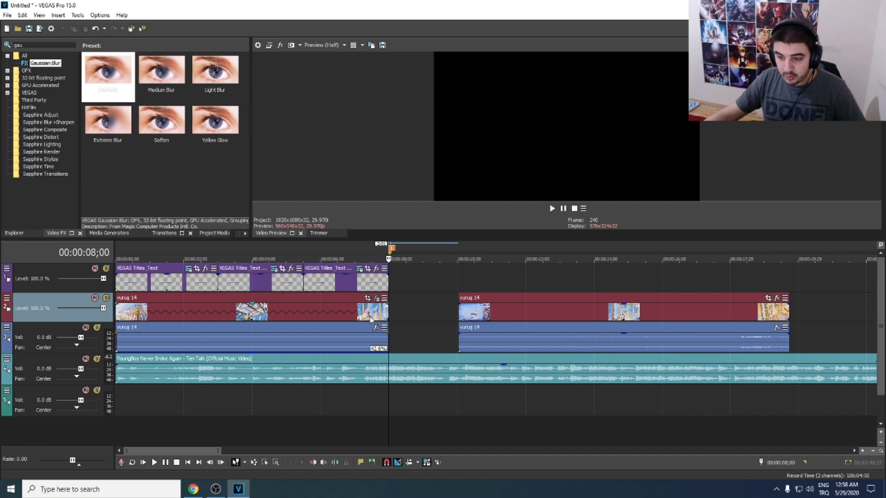
Play the whole intro from the start to check the slowed clip up to the marker
{"action": "left_click", "coordinate": [116, 314]}
{"action": "key", "text": "space"}
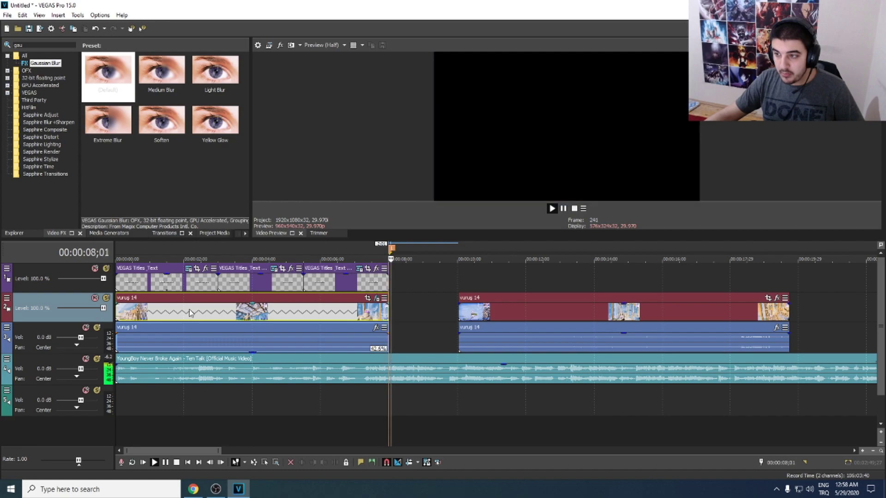
{"action": "key", "text": "space"}
Move the second gameplay clip earlier, leaving only a short gap after the marker, and play from the beginning
{"action": "left_click_drag", "start_coordinate": [473, 315], "coordinate": [417, 316]}
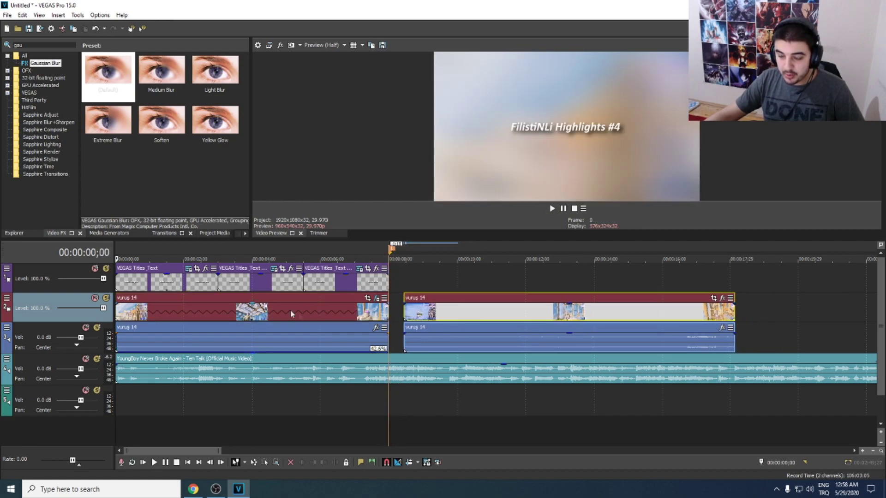
{"action": "key", "text": "space"}
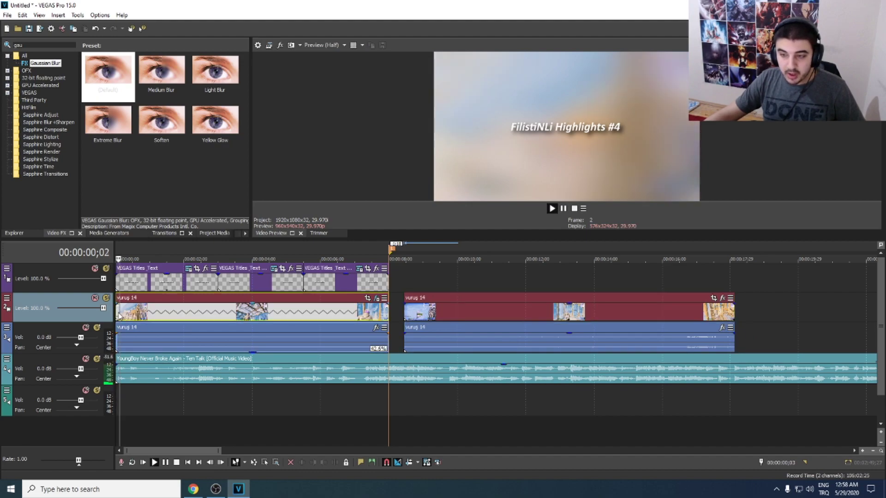
Find the S_WarpWaves2 effect and apply its default preset to the first title
{"action": "left_click", "coordinate": [200, 284]}
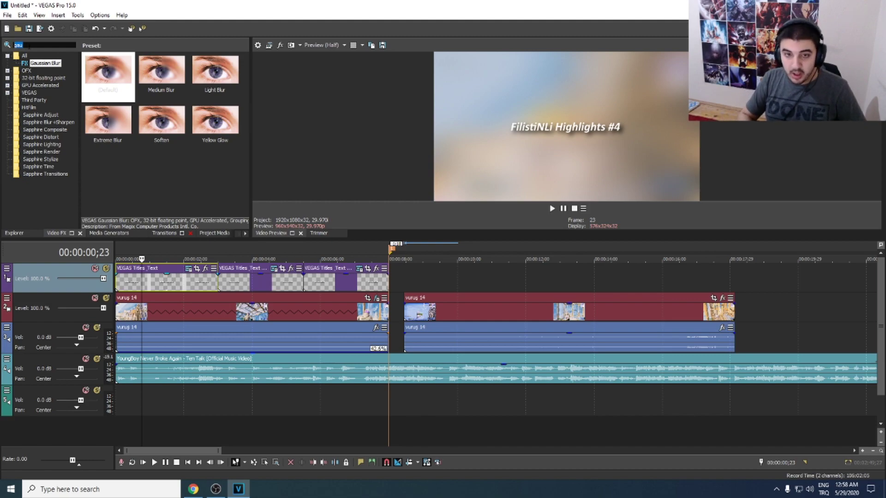
{"action": "key", "text": "BackSpace"}
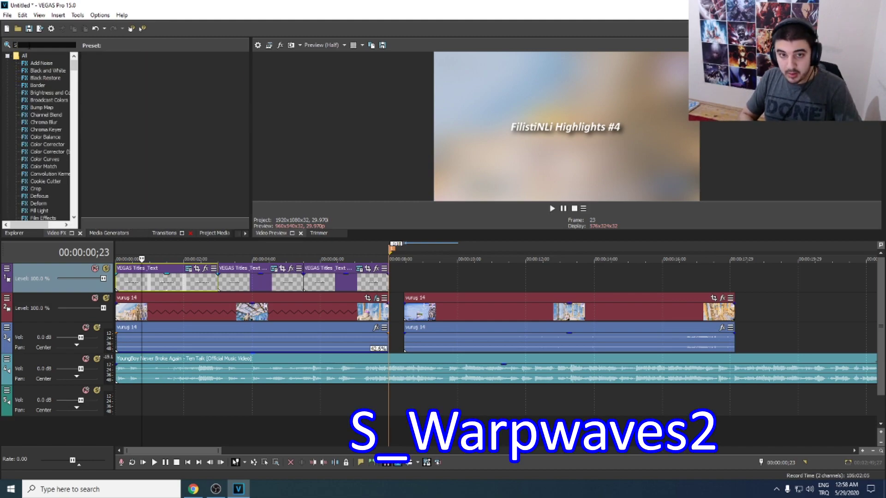
{"action": "type", "text": "S_warpwave"}
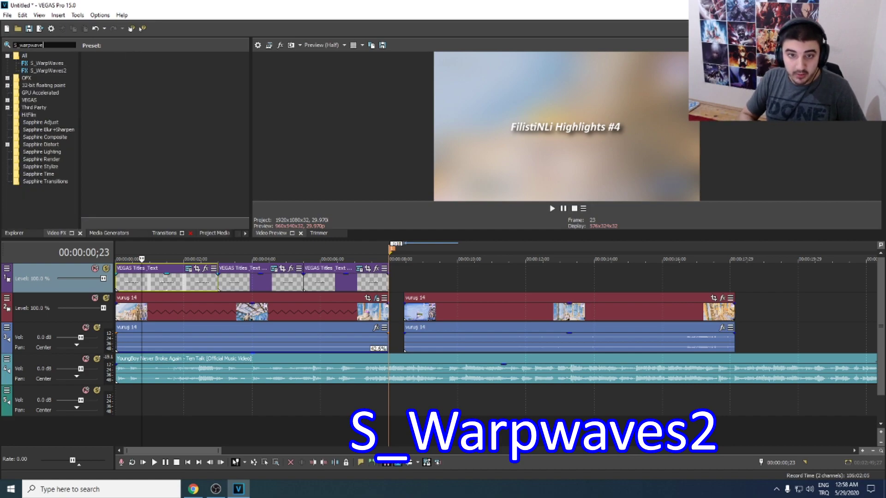
{"action": "type", "text": "s2"}
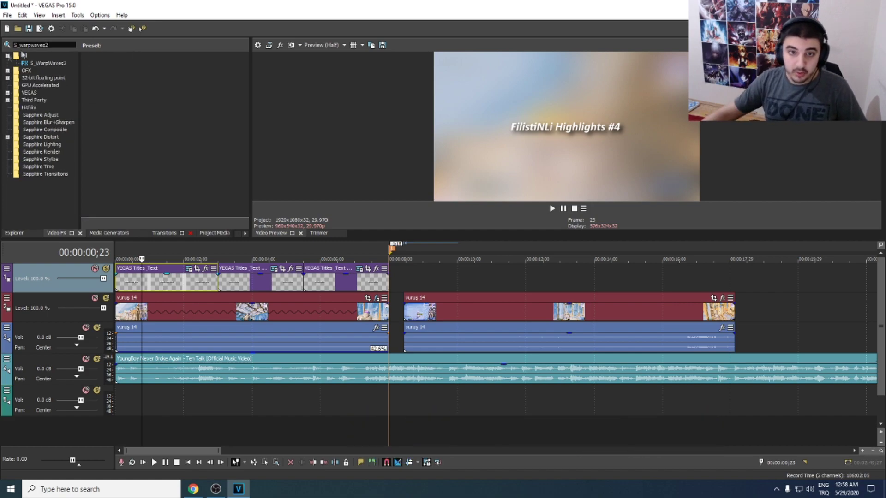
{"action": "left_click", "coordinate": [45, 65]}
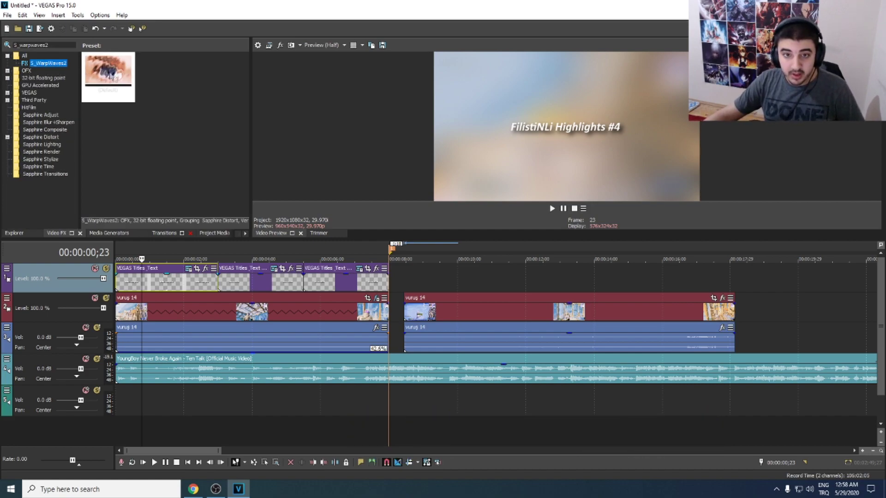
{"action": "left_click_drag", "start_coordinate": [111, 79], "coordinate": [389, 162]}
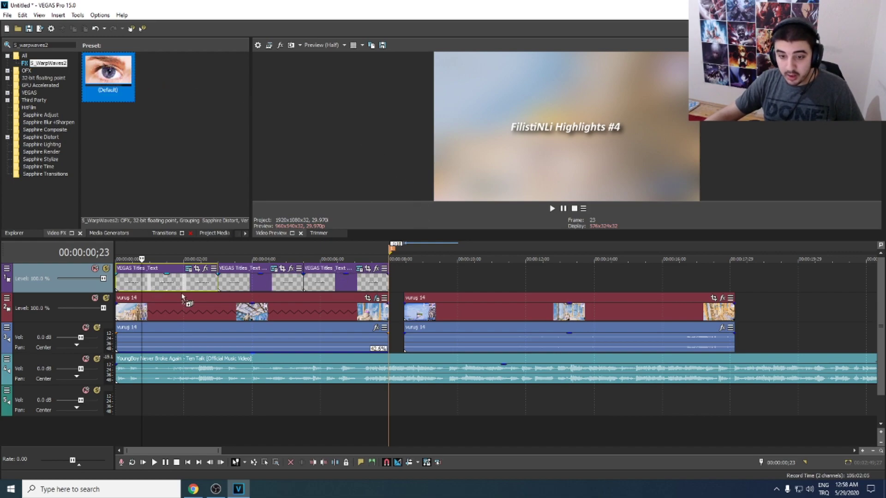
{"action": "left_click_drag", "start_coordinate": [182, 292], "coordinate": [182, 292]}
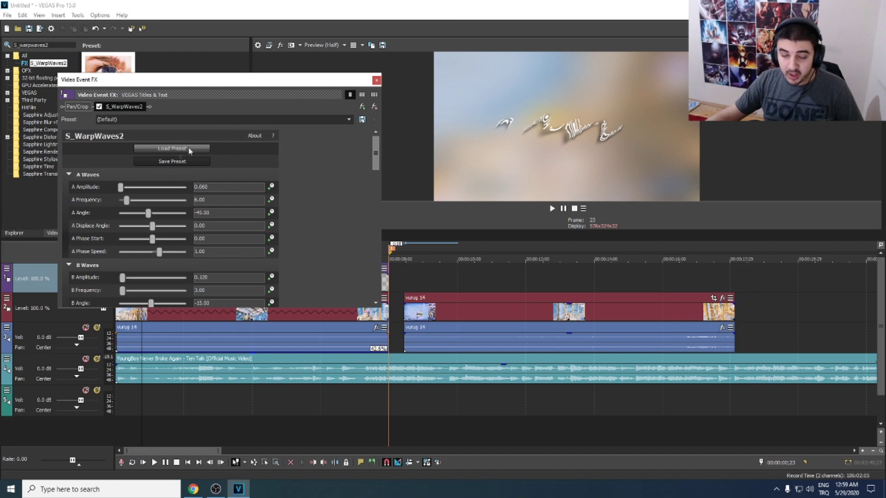
Load the Ozel preset for the first title's S_WarpWaves2 effect, review its wave parameters, and close the effect settings
{"action": "left_click", "coordinate": [222, 122]}
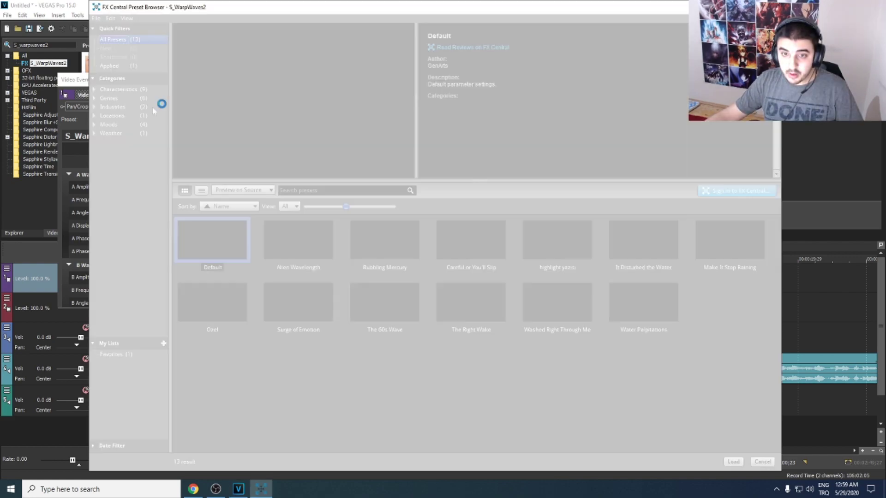
{"action": "left_click", "coordinate": [212, 303]}
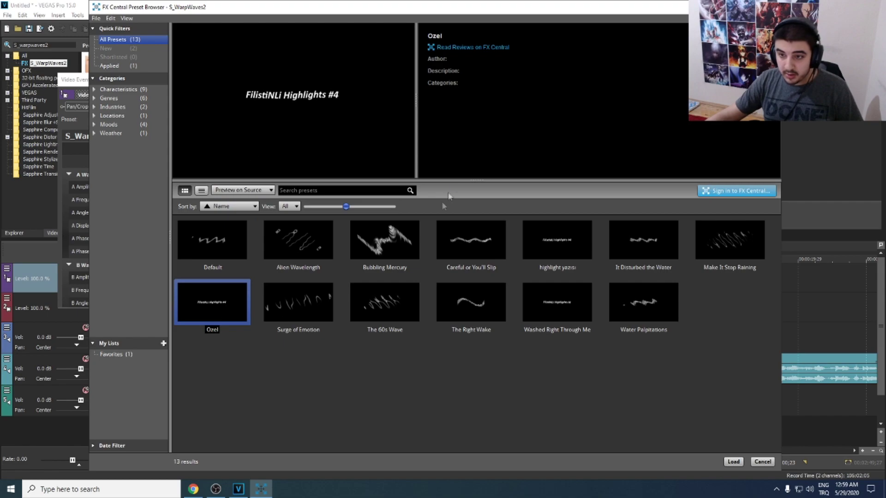
{"action": "double_click", "coordinate": [217, 303]}
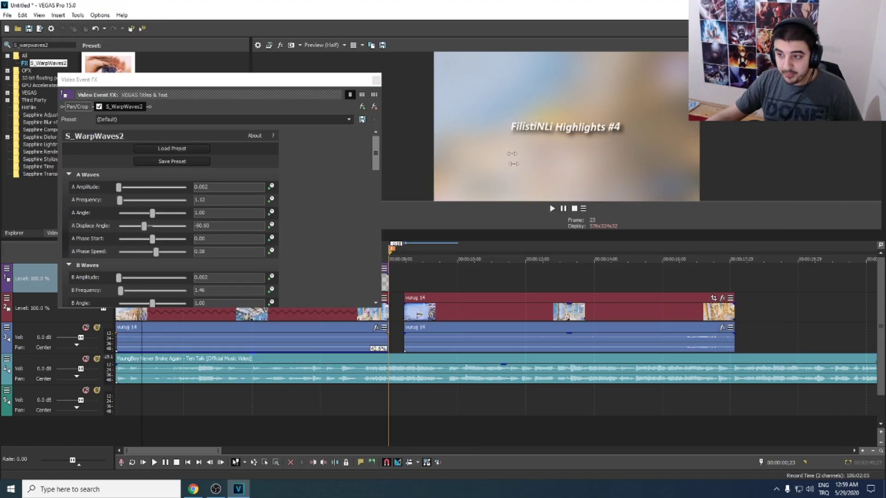
{"action": "left_click_drag", "start_coordinate": [378, 146], "coordinate": [375, 177]}
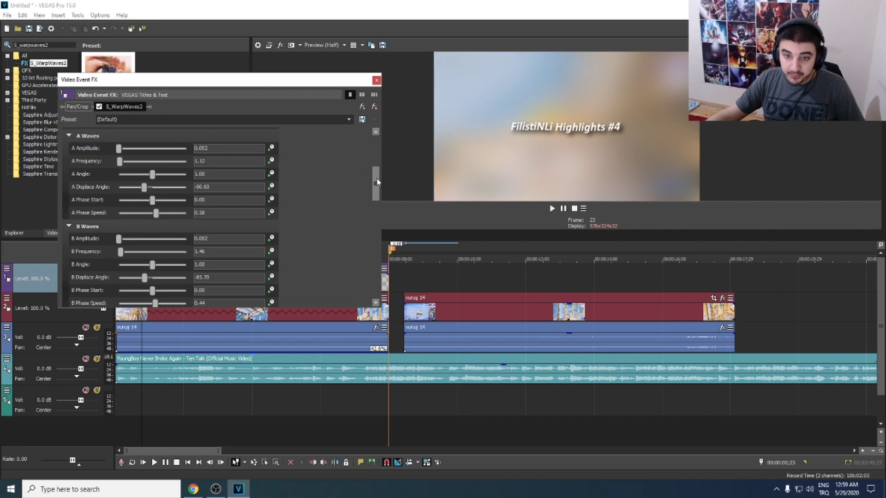
{"action": "left_click_drag", "start_coordinate": [377, 181], "coordinate": [377, 82]}
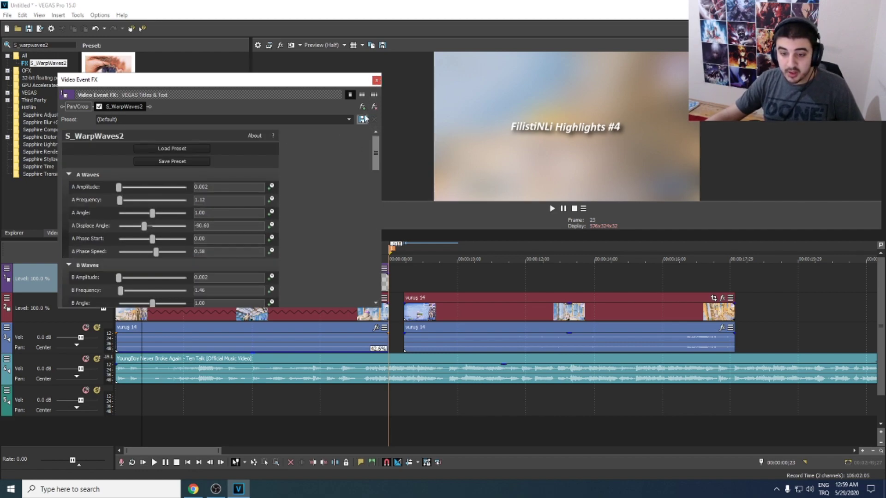
{"action": "left_click", "coordinate": [376, 81]}
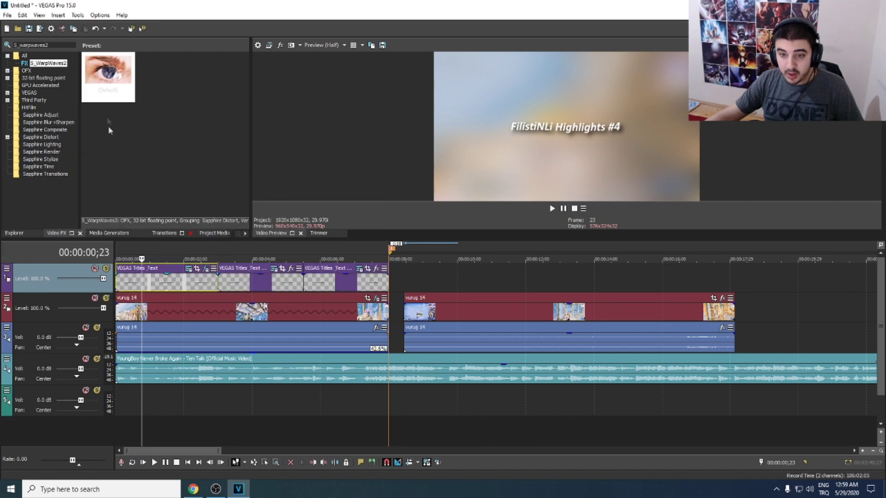
Apply the S_WarpWaves2 default preset to the second and third titles, open the effect's preset browser, and close the effect settings
{"action": "left_click_drag", "start_coordinate": [108, 69], "coordinate": [162, 123]}
{"action": "left_click_drag", "start_coordinate": [270, 280], "coordinate": [269, 280]}
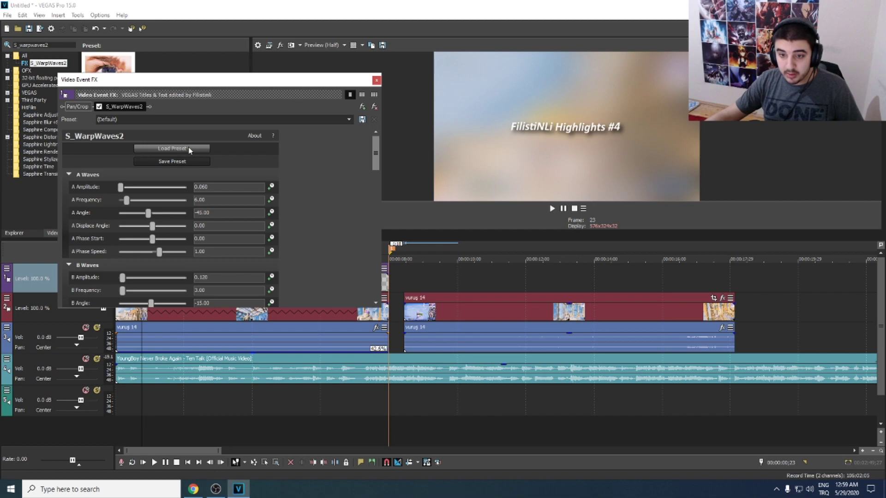
{"action": "key", "text": "Escape"}
{"action": "left_click_drag", "start_coordinate": [341, 282], "coordinate": [339, 282]}
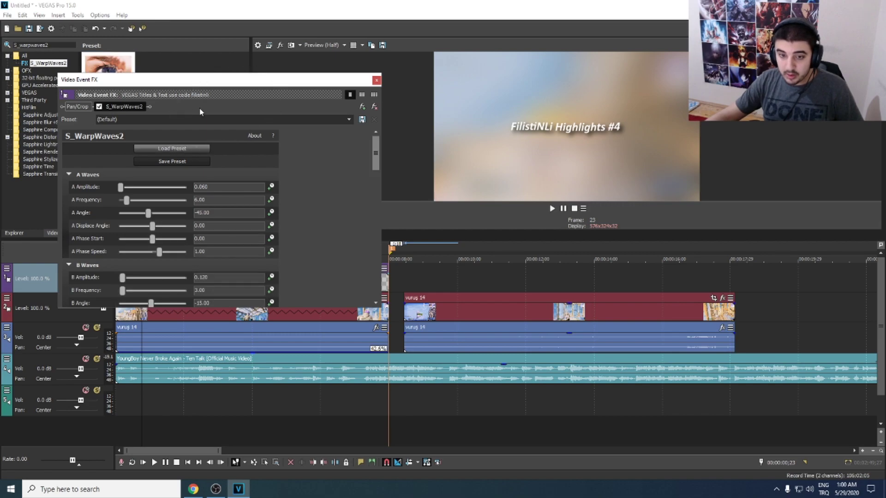
{"action": "left_click", "coordinate": [171, 148]}
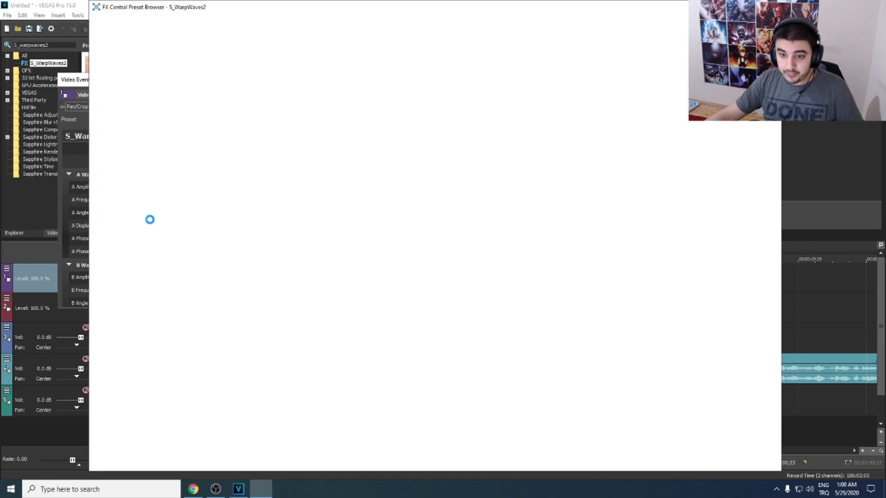
{"action": "key", "text": "Escape"}
{"action": "key", "text": "Escape"}
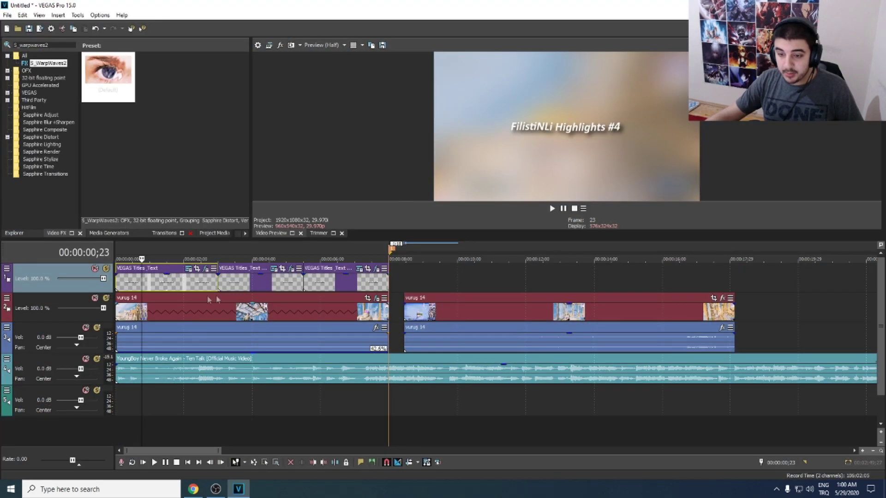
Play the intro from the start to check the wave animation on all three titles
{"action": "left_click", "coordinate": [118, 283]}
{"action": "key", "text": "space"}
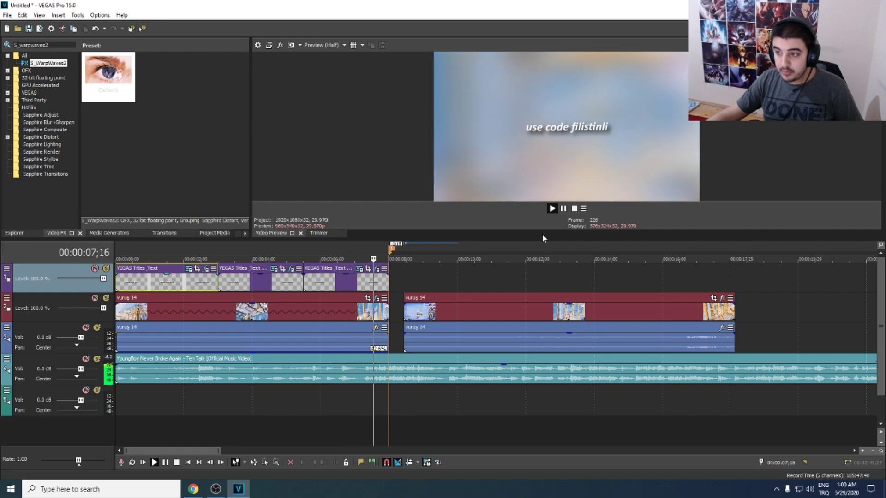
{"action": "key", "text": "space"}
Move the second and third titles about two frames earlier so each one overlaps the preceding title in a short crossfade
{"action": "scroll", "coordinate": [303, 296], "scroll_direction": "up", "scroll_amount": 3}
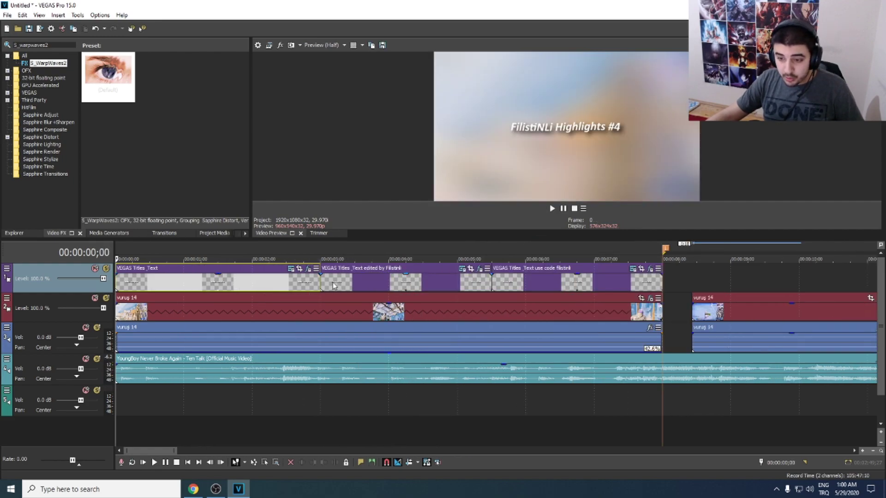
{"action": "left_click_drag", "start_coordinate": [365, 283], "coordinate": [374, 285]}
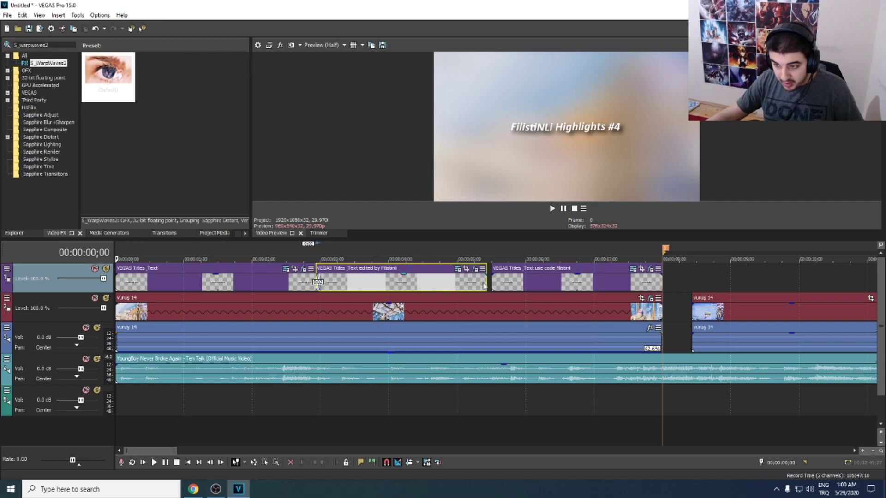
{"action": "left_click_drag", "start_coordinate": [524, 279], "coordinate": [518, 278]}
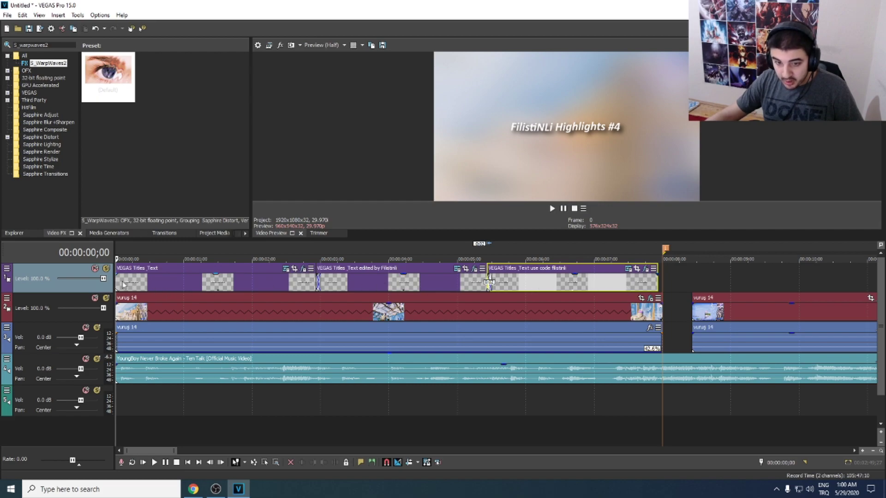
Play the titles from the start and again near the first overlap to check the crossfades
{"action": "key", "text": "space"}
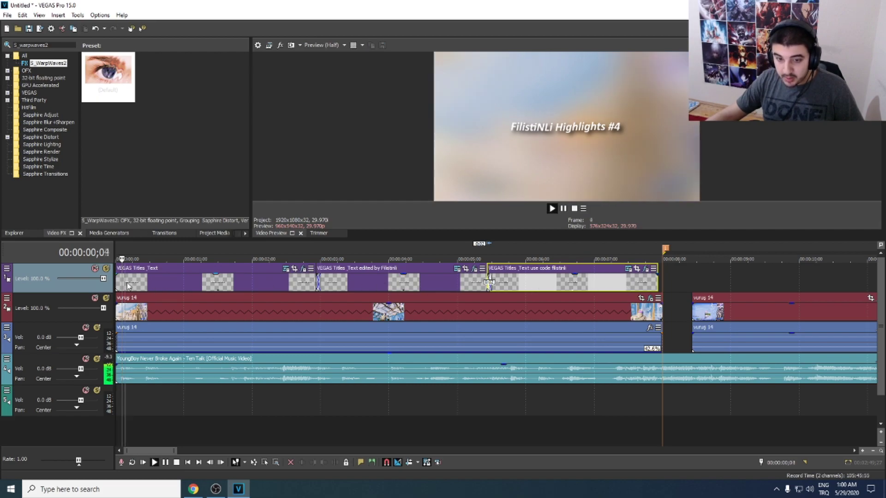
{"action": "left_click", "coordinate": [303, 286]}
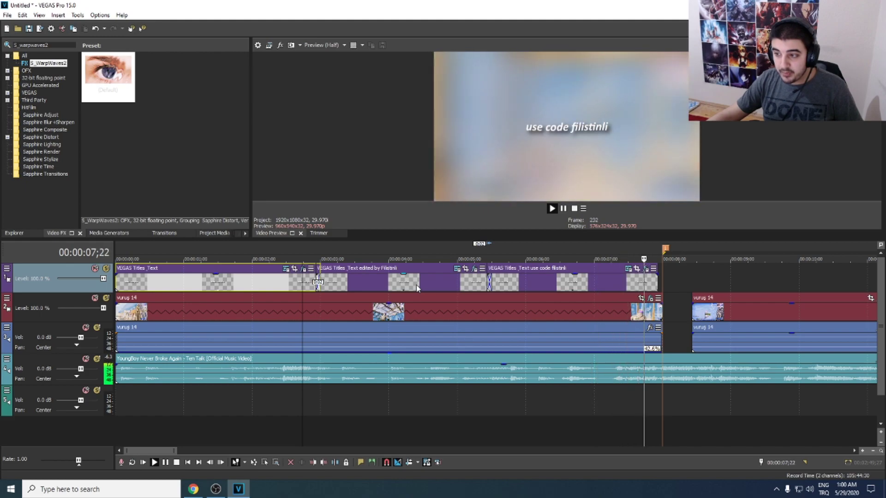
{"action": "key", "text": "space"}
Extend the third title's end to the marker and play the intro from the start
{"action": "scroll", "coordinate": [660, 279], "scroll_direction": "down", "scroll_amount": 2}
{"action": "left_click_drag", "start_coordinate": [526, 286], "coordinate": [525, 287]}
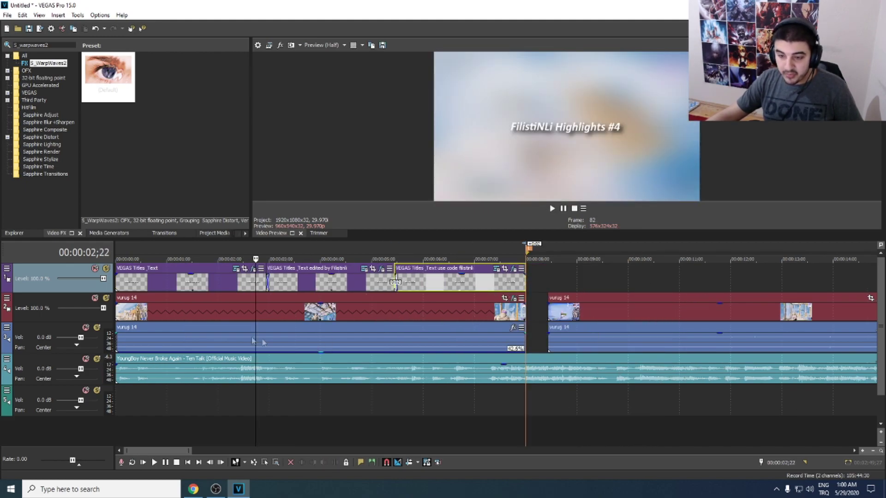
{"action": "left_click", "coordinate": [116, 313]}
{"action": "key", "text": "space"}
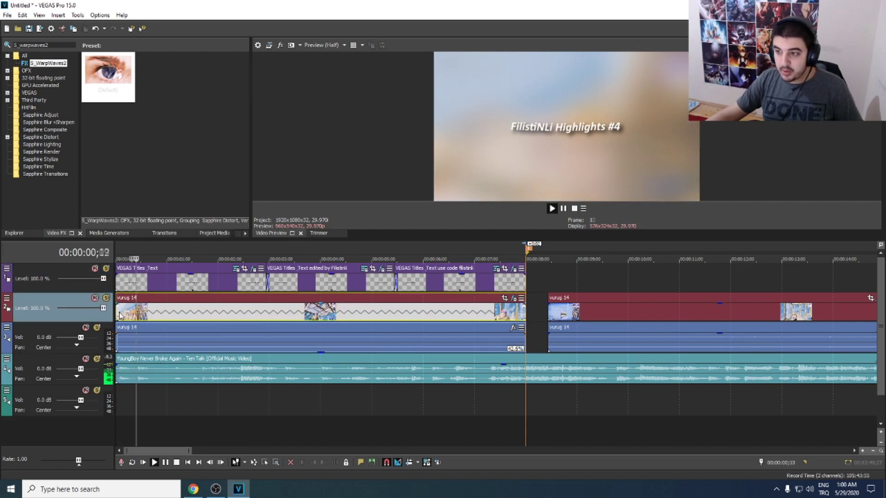
{"action": "scroll", "coordinate": [277, 342], "scroll_direction": "down", "scroll_amount": 2}
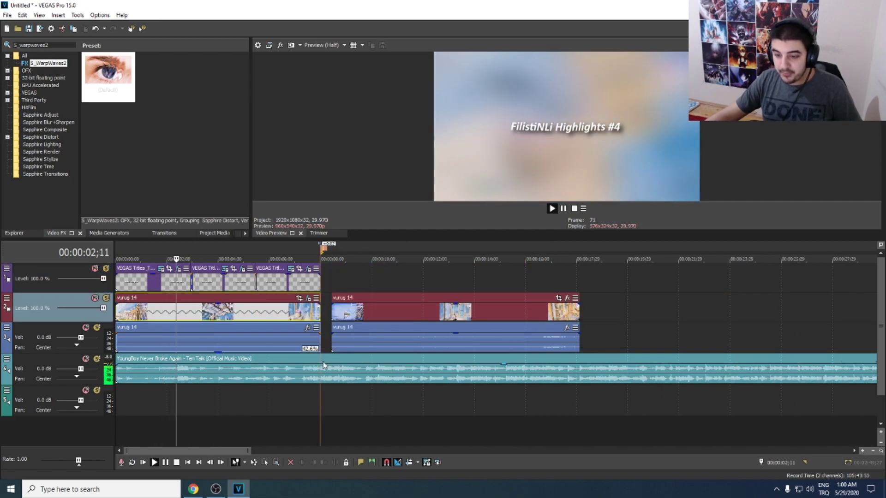
Split the song at the marker at 00:00:08;00 and give its first part a fade-in of 00:00:08;00
{"action": "left_click", "coordinate": [322, 361]}
{"action": "key", "text": "space"}
{"action": "key", "text": "s"}
{"action": "left_click", "coordinate": [235, 373]}
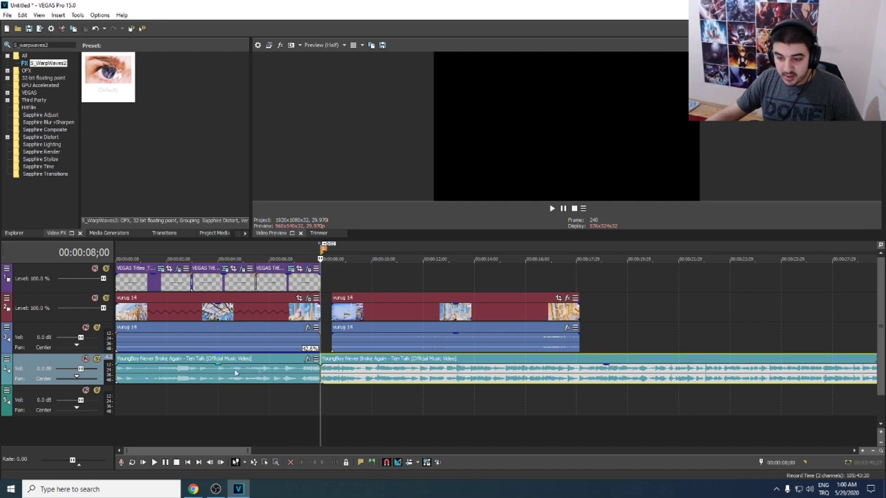
{"action": "left_click_drag", "start_coordinate": [117, 365], "coordinate": [320, 364]}
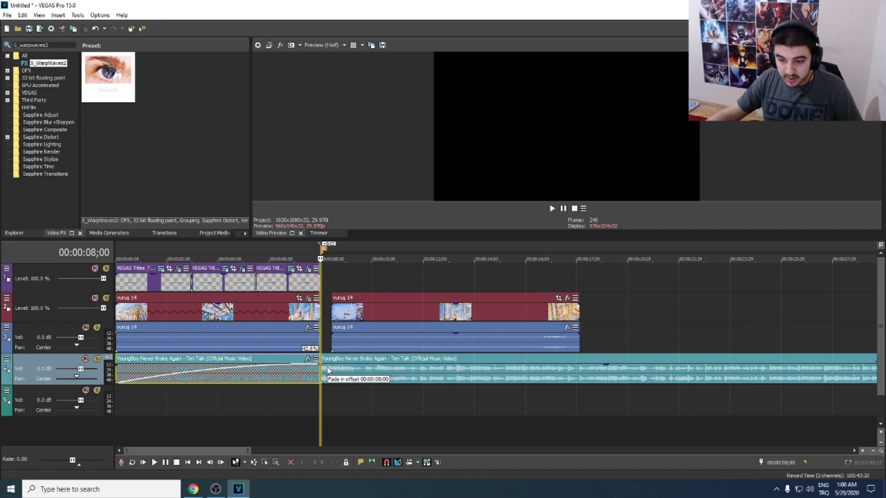
Play the intro to check how the song fades in under the titles
{"action": "key", "text": "space"}
{"action": "left_click", "coordinate": [191, 317]}
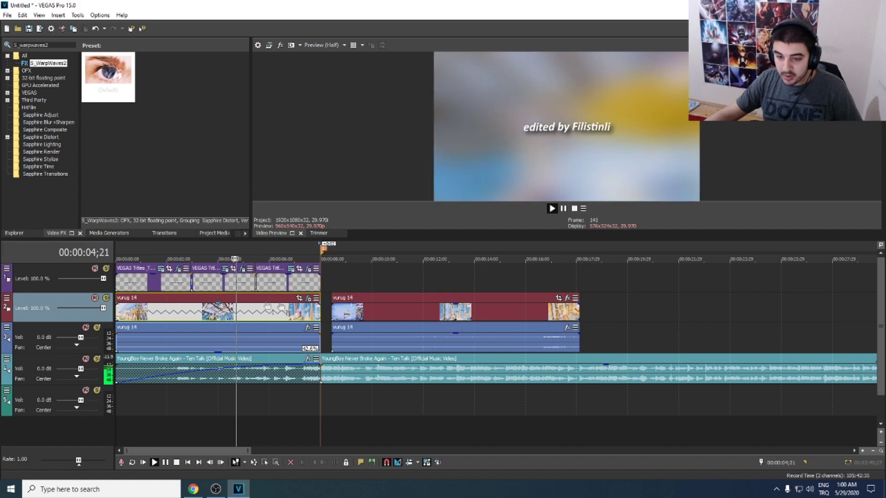
{"action": "key", "text": "space"}
Add short fade-ins to the start of the first gameplay clip and the first title, playing the opening while adjusting them
{"action": "left_click_drag", "start_coordinate": [114, 303], "coordinate": [120, 305]}
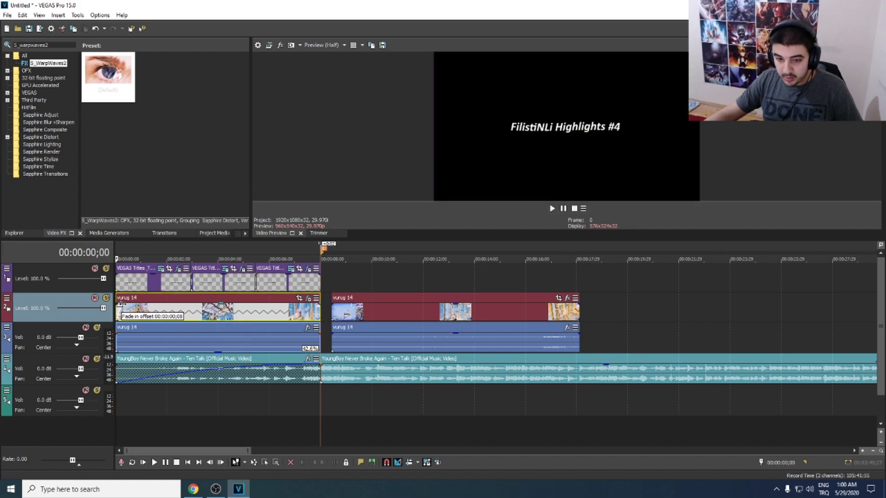
{"action": "left_click", "coordinate": [115, 274]}
{"action": "left_click_drag", "start_coordinate": [120, 274], "coordinate": [120, 277]}
{"action": "key", "text": "space"}
{"action": "key", "text": "space"}
{"action": "key", "text": "space"}
{"action": "key", "text": "space"}
{"action": "left_click_drag", "start_coordinate": [120, 307], "coordinate": [121, 306]}
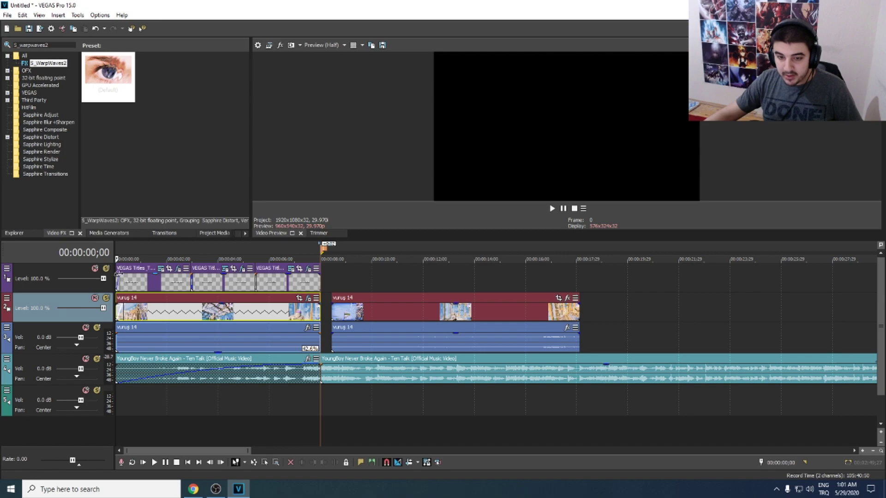
{"action": "left_click_drag", "start_coordinate": [119, 274], "coordinate": [122, 275]}
Play the intro from the start up to the marker to check the opening fades
{"action": "key", "text": "space"}
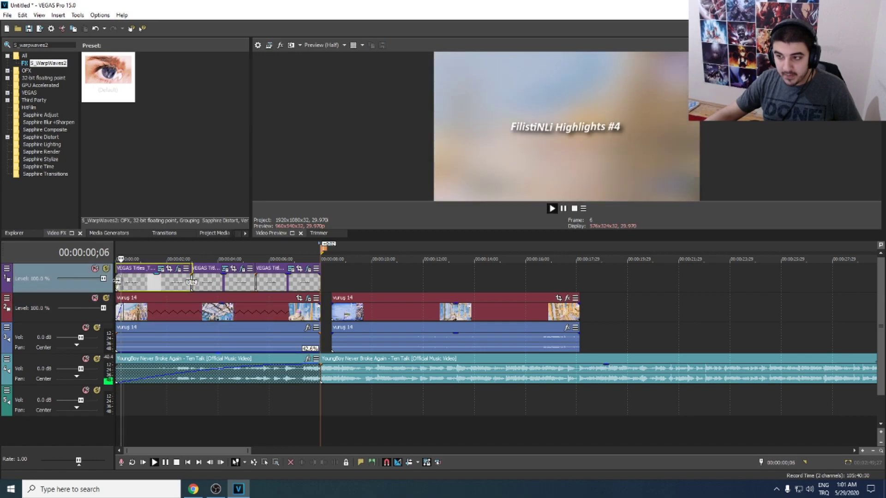
{"action": "key", "text": "space"}
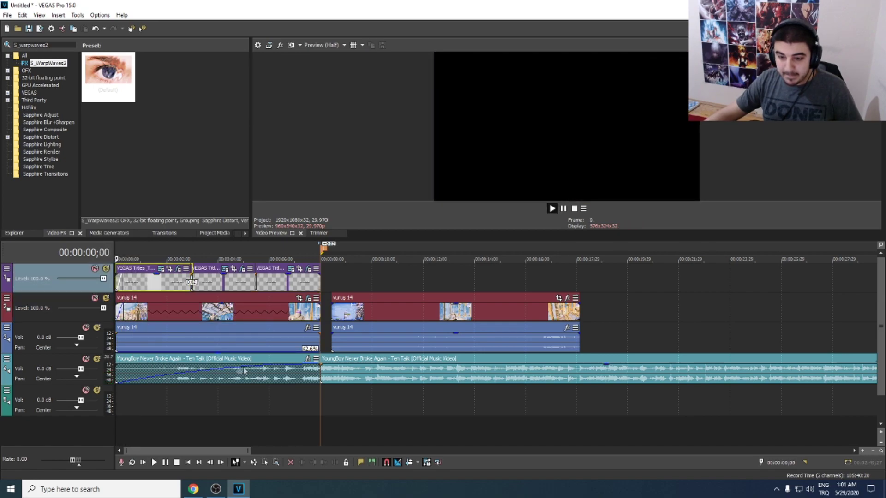
{"action": "key", "text": "space"}
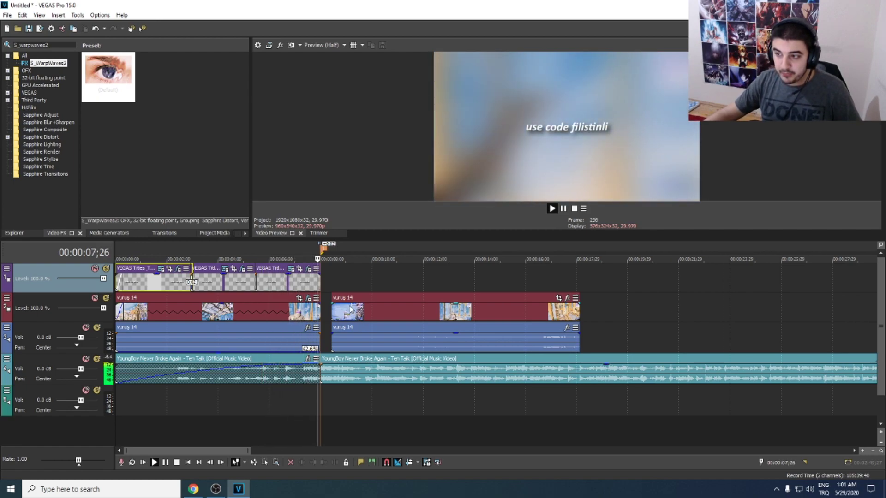
{"action": "key", "text": "space"}
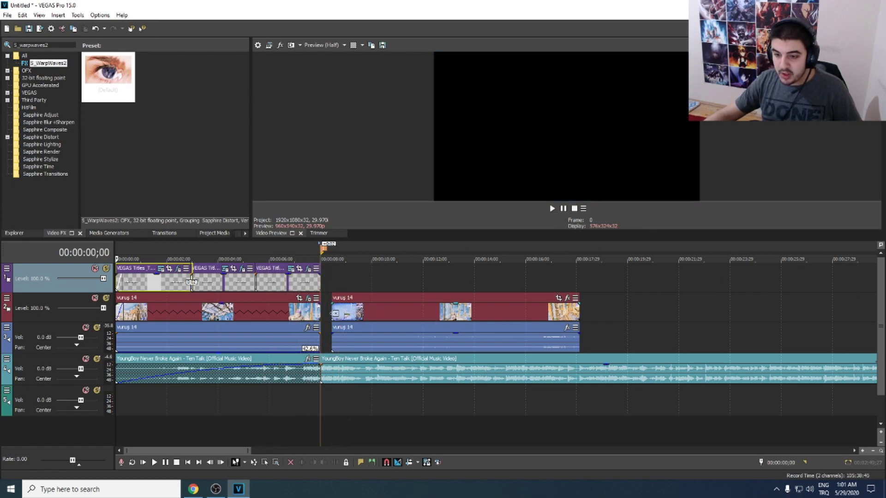
Cut off roughly the first three seconds of the second gameplay clip and move the remainder back to just after the marker
{"action": "left_click", "coordinate": [333, 314]}
{"action": "key", "text": "space"}
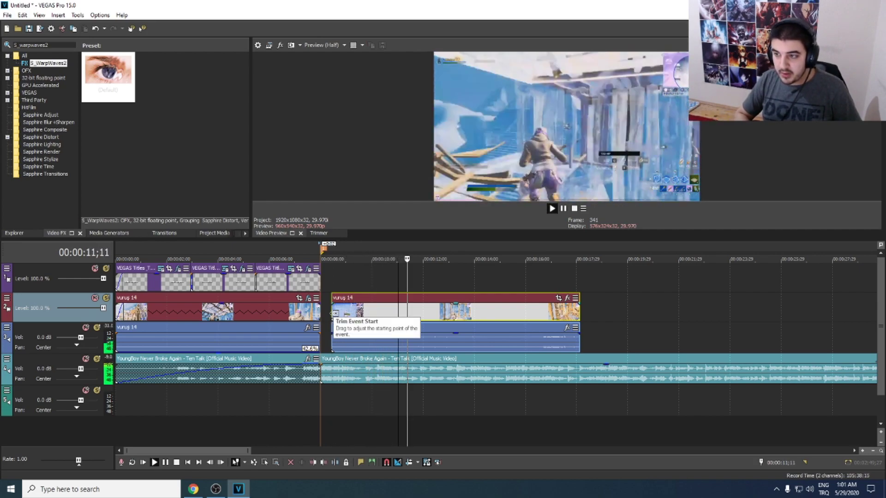
{"action": "key", "text": "Return"}
{"action": "key", "text": "s"}
{"action": "left_click", "coordinate": [403, 314]}
{"action": "left_click", "coordinate": [406, 298]}
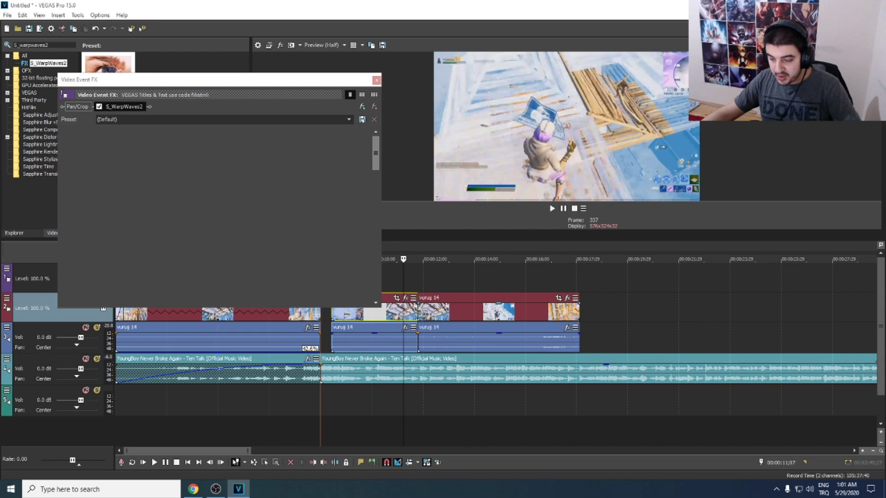
{"action": "key", "text": "Delete"}
{"action": "left_click", "coordinate": [377, 80]}
{"action": "left_click_drag", "start_coordinate": [454, 315], "coordinate": [424, 316]}
{"action": "left_click_drag", "start_coordinate": [387, 315], "coordinate": [363, 312]}
Add short fade-outs to the ends of the first gameplay clip and the third title, playing across the marker to check
{"action": "left_click", "coordinate": [305, 305]}
{"action": "key", "text": "space"}
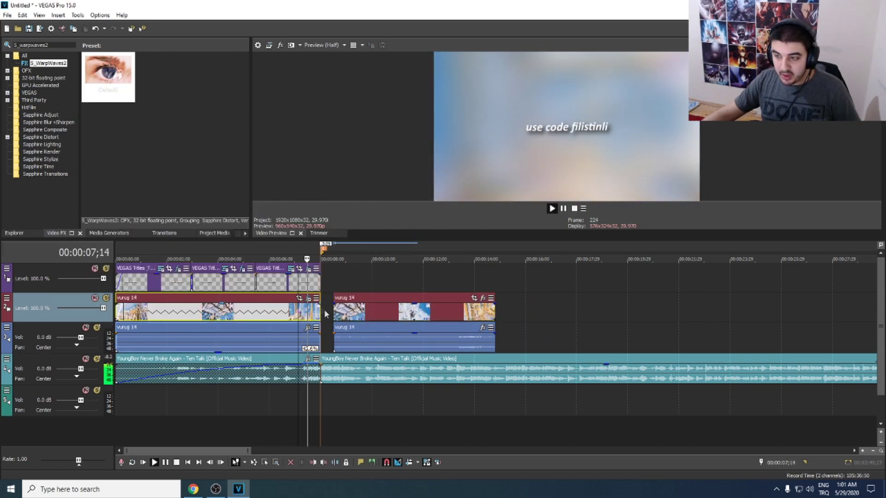
{"action": "key", "text": "space"}
{"action": "scroll", "coordinate": [405, 322], "scroll_direction": "up", "scroll_amount": 2}
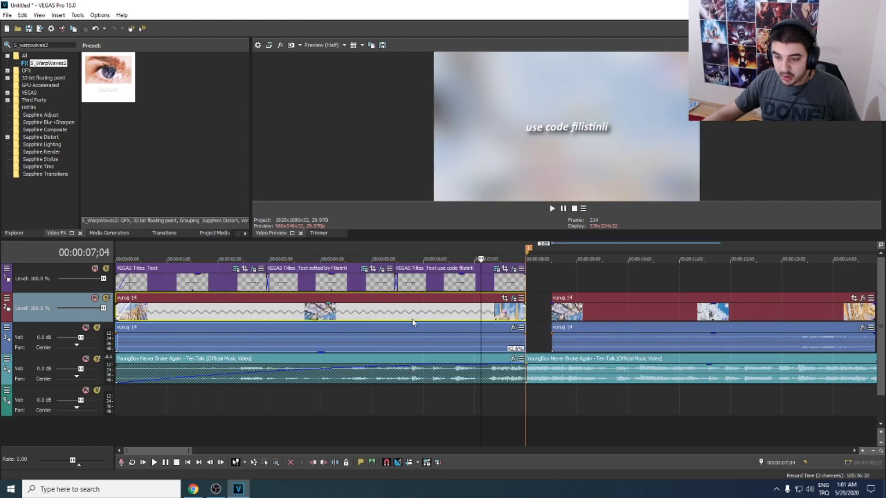
{"action": "left_click_drag", "start_coordinate": [526, 303], "coordinate": [511, 276]}
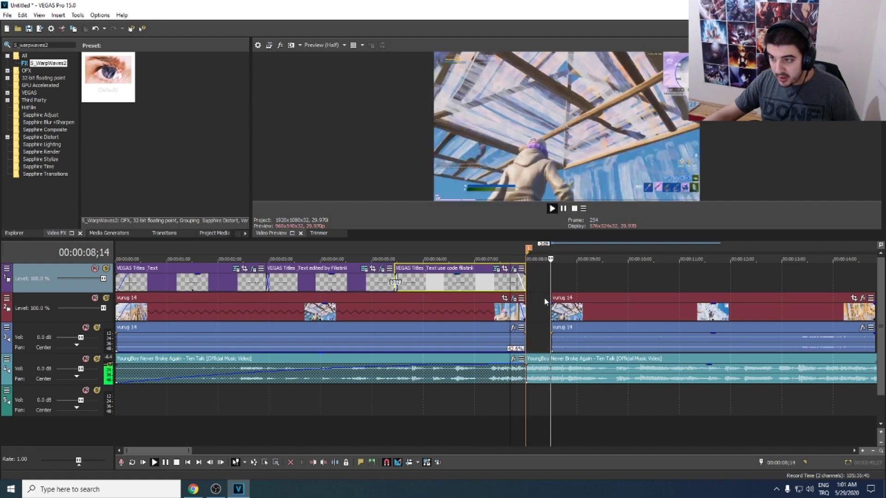
Nudge the second gameplay clip slightly earlier, give it a fade-in of 00:00:00;06, and play the transition
{"action": "left_click_drag", "start_coordinate": [566, 313], "coordinate": [566, 316]}
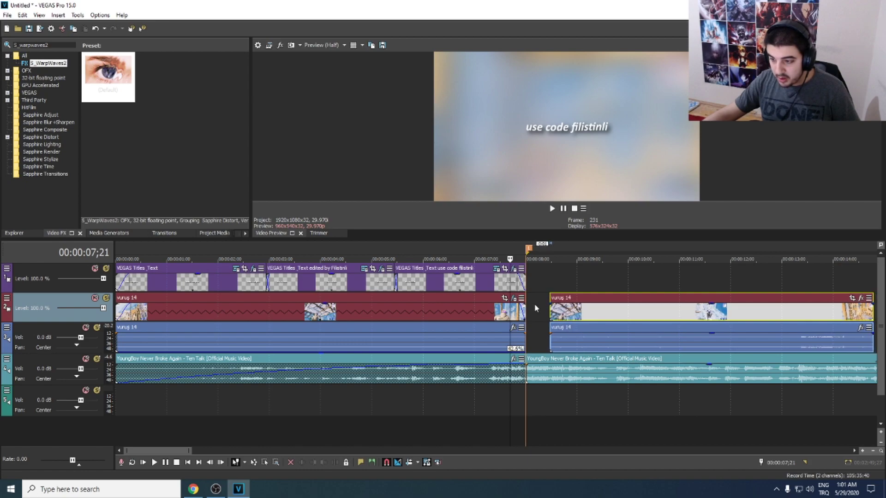
{"action": "key", "text": "space"}
{"action": "key", "text": "space"}
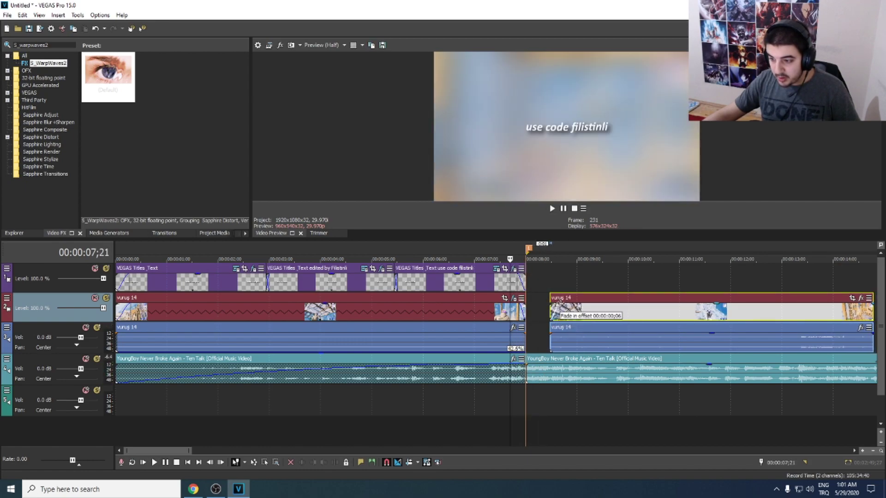
{"action": "key", "text": "space"}
{"action": "key", "text": "space"}
{"action": "key", "text": "space"}
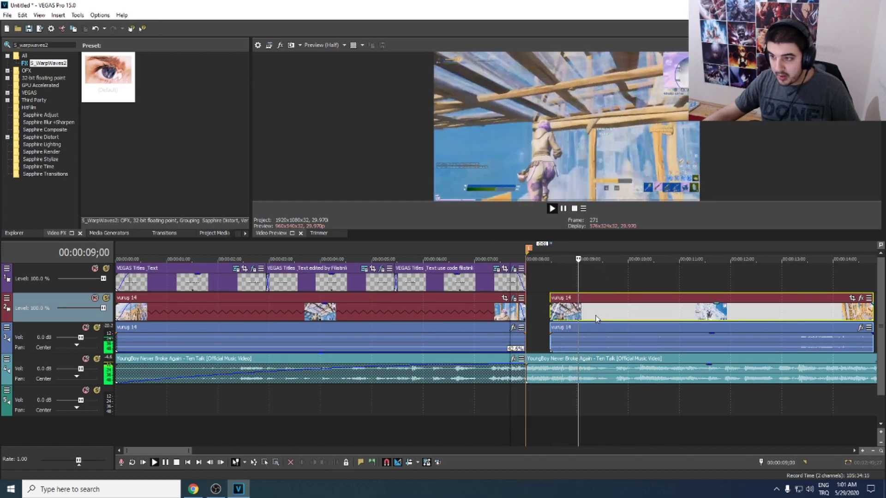
Trim the second gameplay clip to start from the 00:00:09;00 frame, moving the remainder to 00:00:08;12 with a short fade-in
{"action": "key", "text": "space"}
{"action": "key", "text": "space"}
{"action": "left_click", "coordinate": [555, 317]}
{"action": "key", "text": "Return"}
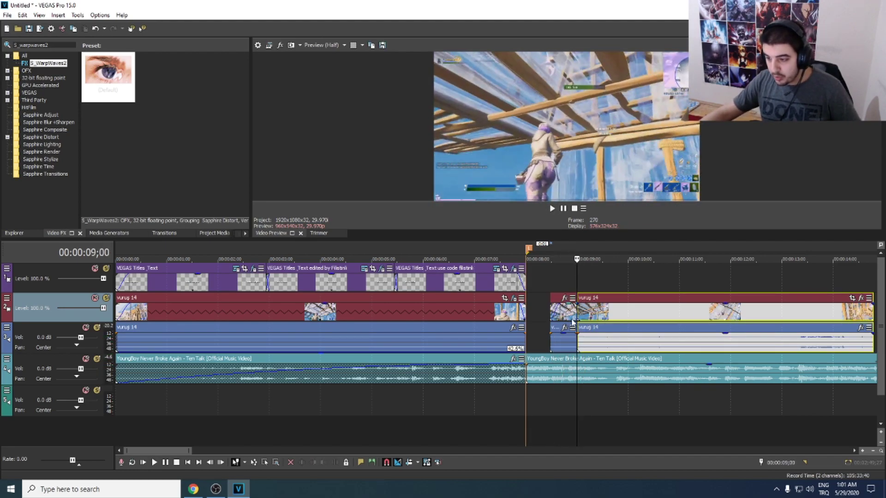
{"action": "mouse_move", "coordinate": [550, 309]}
{"action": "left_mouse_down"}
{"action": "mouse_move", "coordinate": [578, 309]}
{"action": "mouse_move", "coordinate": [552, 310]}
{"action": "mouse_move", "coordinate": [558, 304]}
{"action": "left_mouse_up"}
Play from the second gameplay clip's start and again from the marker to check the clip against the song
{"action": "left_click", "coordinate": [547, 309]}
{"action": "key", "text": "space"}
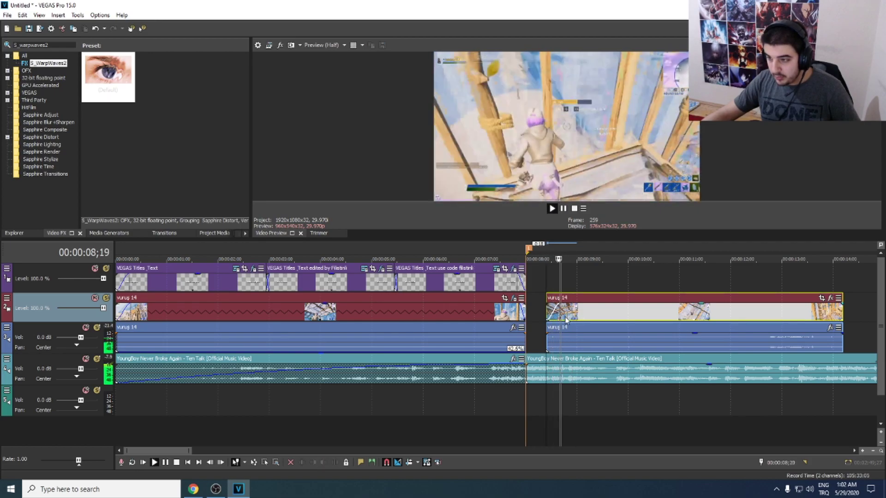
{"action": "key", "text": "space"}
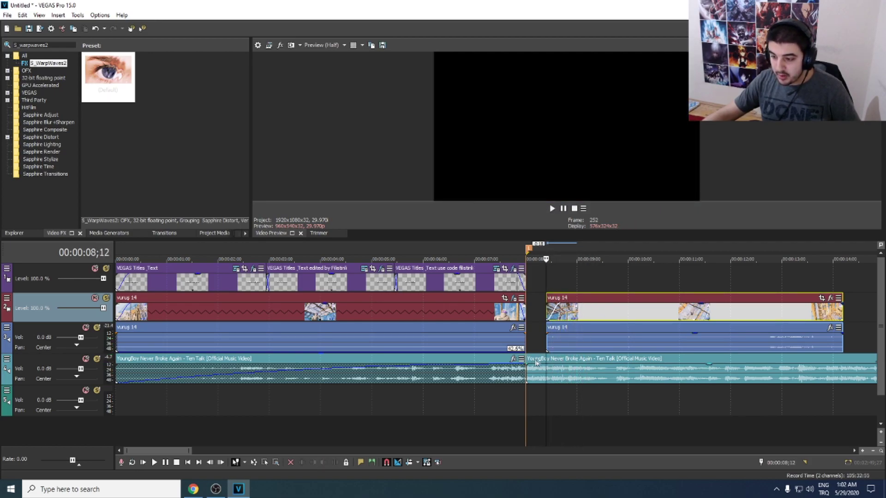
{"action": "left_click", "coordinate": [530, 363]}
{"action": "key", "text": "space"}
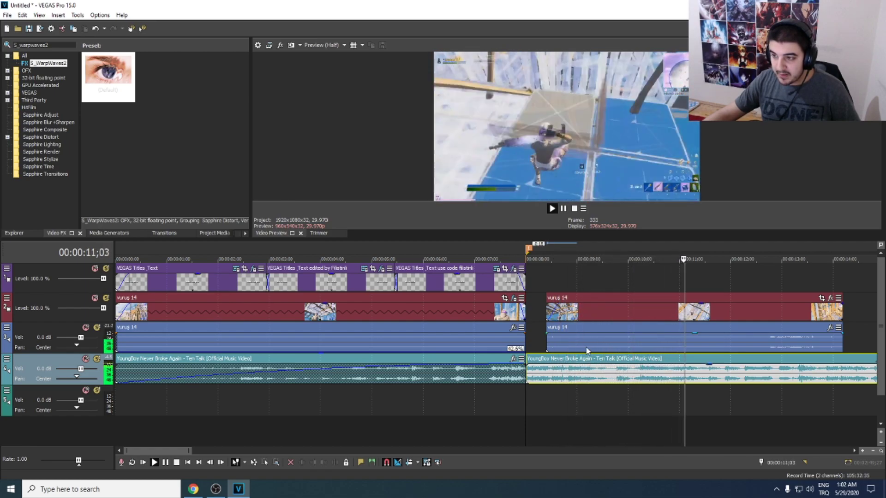
{"action": "scroll", "coordinate": [593, 349], "scroll_direction": "down", "scroll_amount": 2}
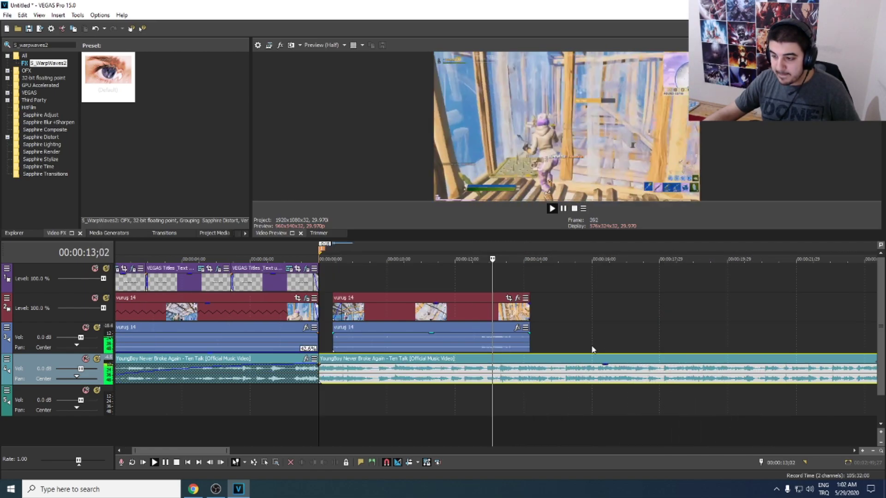
Audition a section further into the song, around 00:00:34;12, and locate where its beat changes on the waveform
{"action": "scroll", "coordinate": [593, 350], "scroll_direction": "down", "scroll_amount": 1}
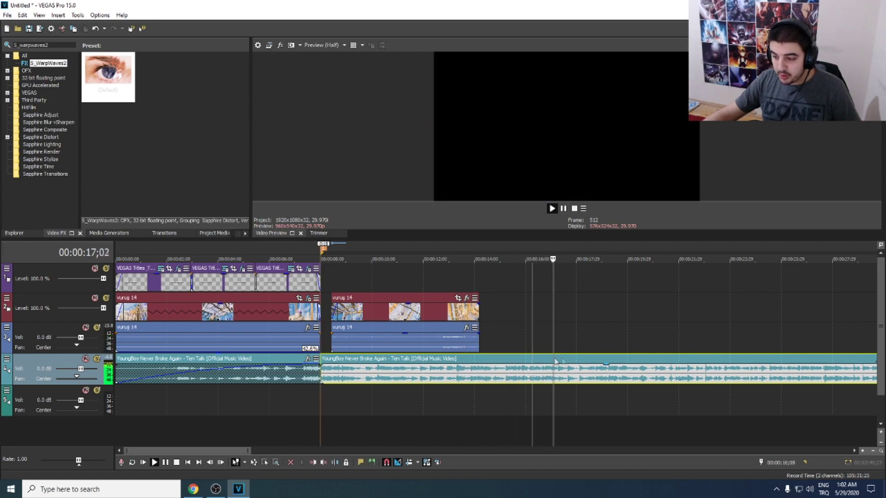
{"action": "scroll", "coordinate": [655, 366], "scroll_direction": "down", "scroll_amount": 1}
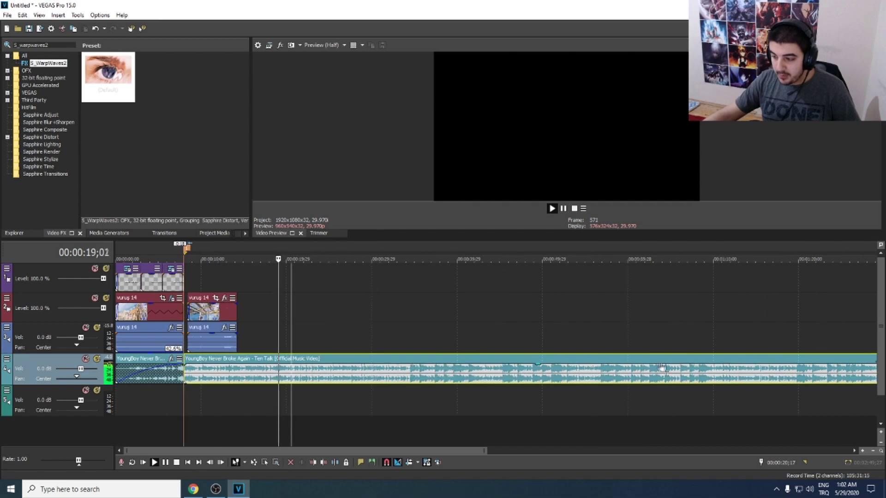
{"action": "left_click", "coordinate": [410, 365]}
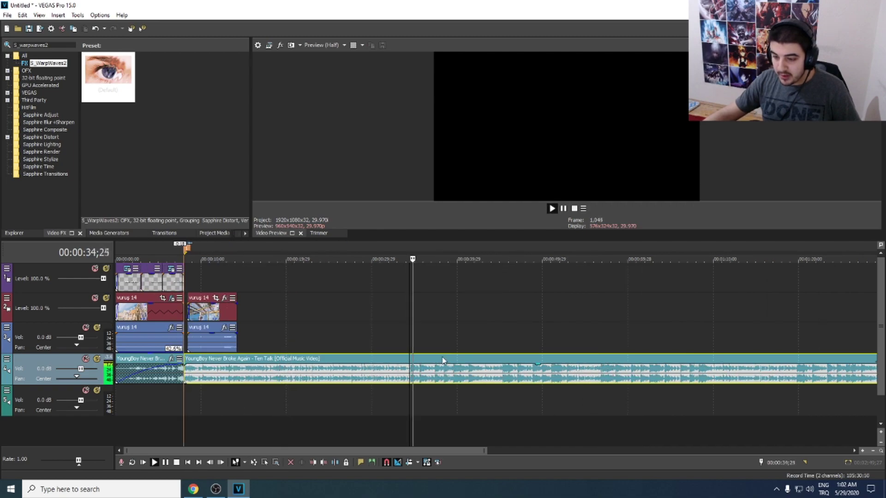
{"action": "key", "text": "space"}
{"action": "scroll", "coordinate": [355, 361], "scroll_direction": "up", "scroll_amount": 2}
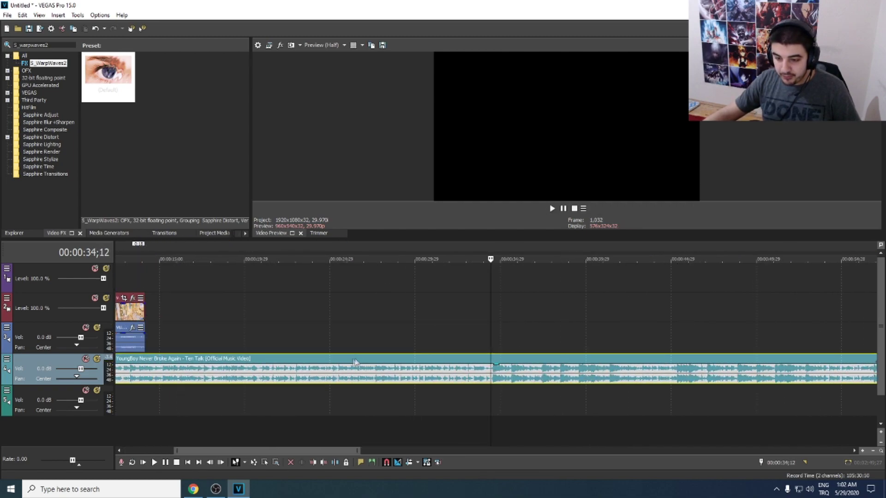
{"action": "scroll", "coordinate": [355, 361], "scroll_direction": "down", "scroll_amount": 2}
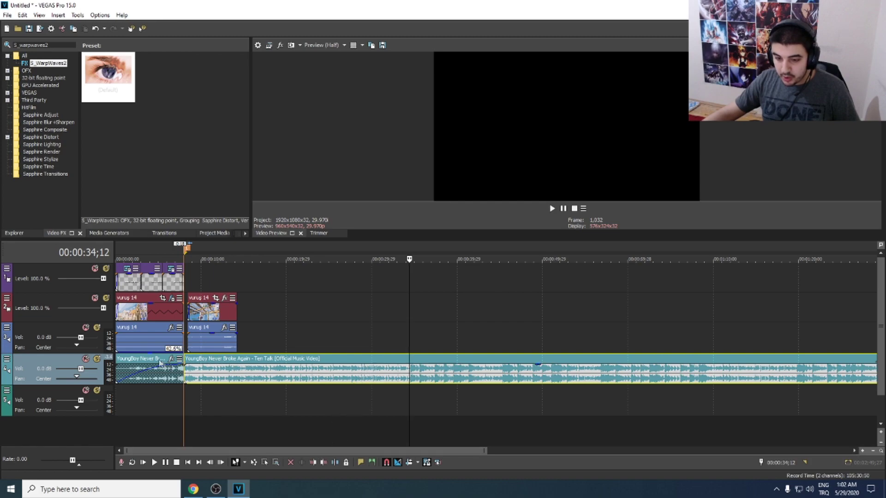
Delete the song section before the marker and move the remaining song to the start of the timeline
{"action": "left_click", "coordinate": [157, 365]}
{"action": "key", "text": "Delete"}
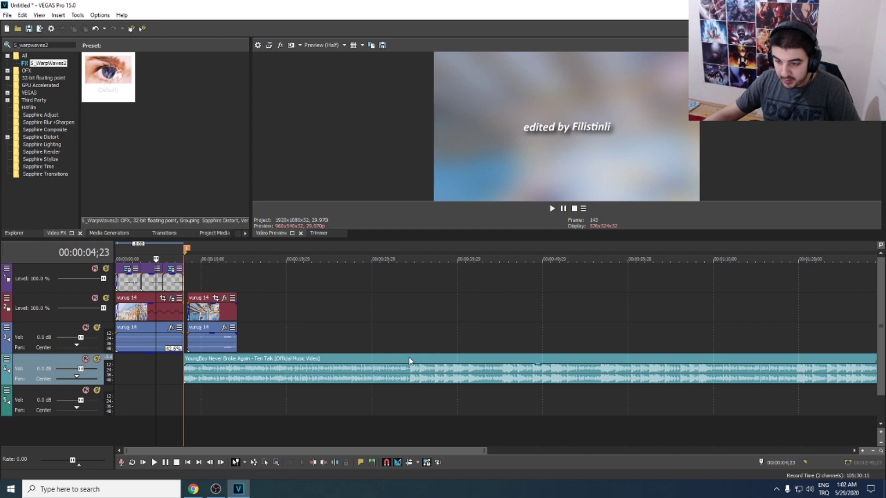
{"action": "left_click", "coordinate": [408, 372]}
{"action": "left_click_drag", "start_coordinate": [356, 365], "coordinate": [277, 368]}
Split the song at 00:00:13;10, delete the part before it, and move the remainder to the timeline's start
{"action": "left_click", "coordinate": [230, 365]}
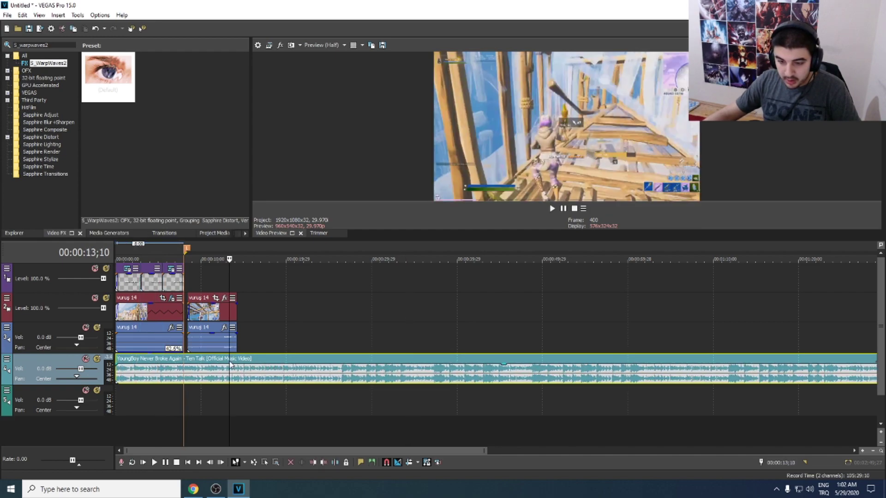
{"action": "key", "text": "s"}
{"action": "left_click", "coordinate": [187, 366]}
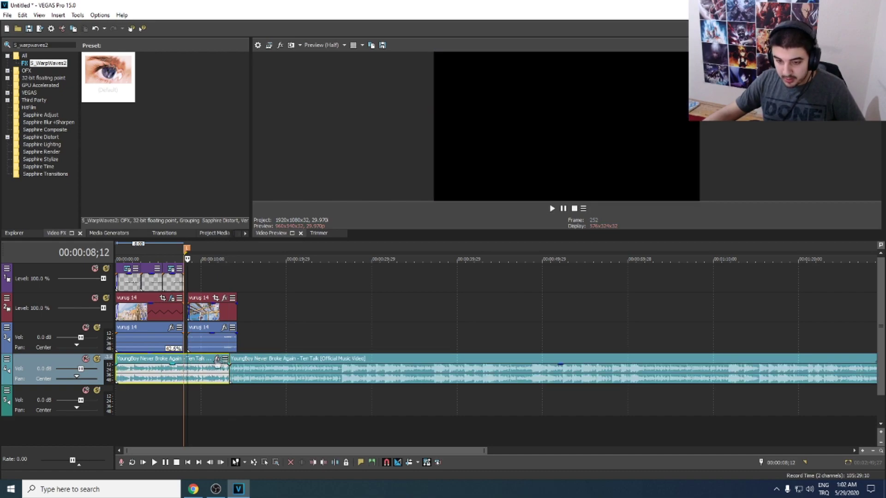
{"action": "key", "text": "Delete"}
{"action": "left_click_drag", "start_coordinate": [299, 367], "coordinate": [181, 358]}
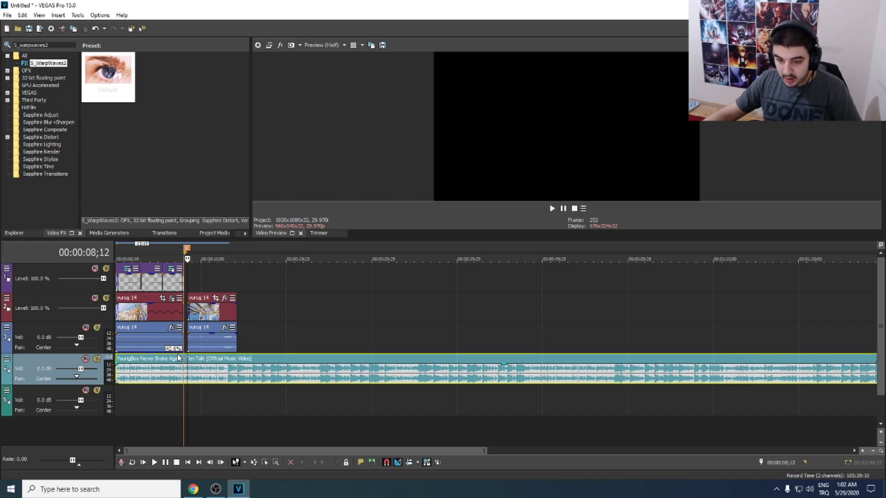
Play the second gameplay clip from about 00:00:13;06 to check it against the song's louder section
{"action": "scroll", "coordinate": [305, 376], "scroll_direction": "up", "scroll_amount": 3}
{"action": "left_click_drag", "start_coordinate": [232, 451], "coordinate": [241, 451]}
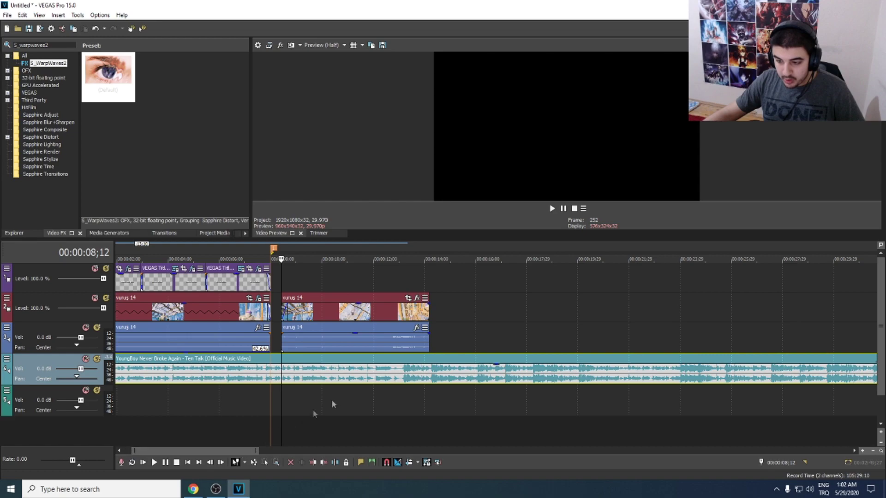
{"action": "left_click", "coordinate": [403, 316]}
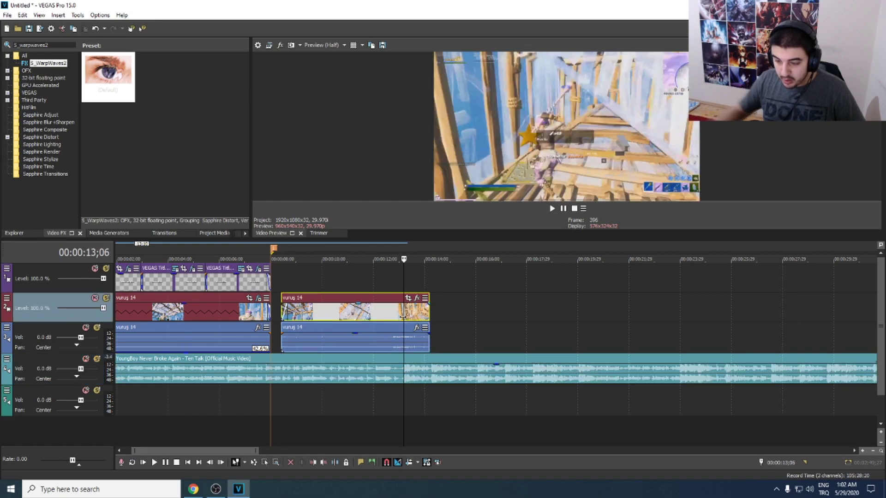
{"action": "key", "text": "space"}
{"action": "key", "text": "space"}
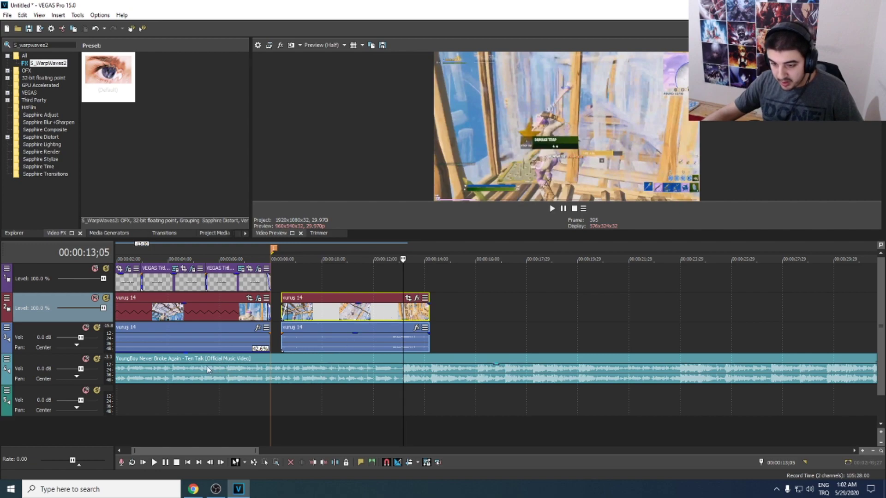
Split the song at 00:00:03;12, delete the part before it, and move the remainder 00:00:01;29 earlier
{"action": "left_click", "coordinate": [154, 363]}
{"action": "key", "text": "s"}
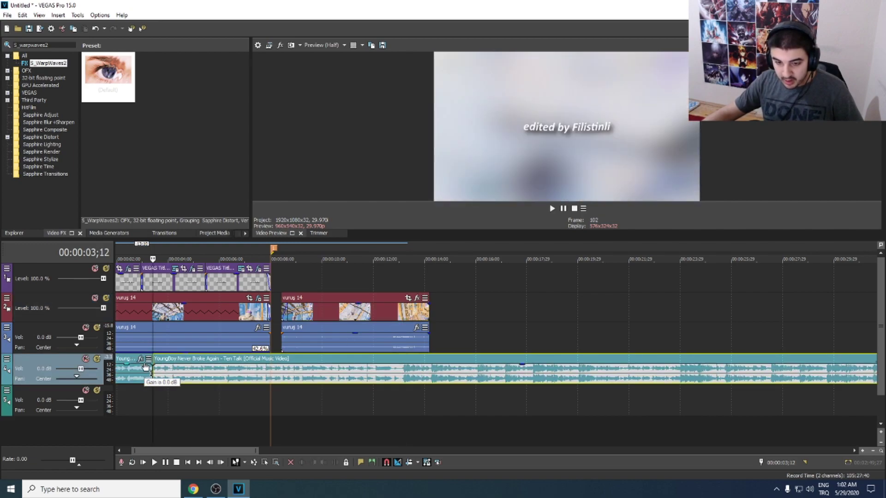
{"action": "left_click", "coordinate": [135, 362]}
{"action": "key", "text": "Delete"}
{"action": "left_click_drag", "start_coordinate": [322, 359], "coordinate": [285, 358]}
Play the second gameplay clip against the song's beat up to about 00:00:12;04, and move the song 00:00:00;23 later
{"action": "left_click", "coordinate": [347, 318]}
{"action": "key", "text": "space"}
{"action": "key", "text": "space"}
{"action": "key", "text": "space"}
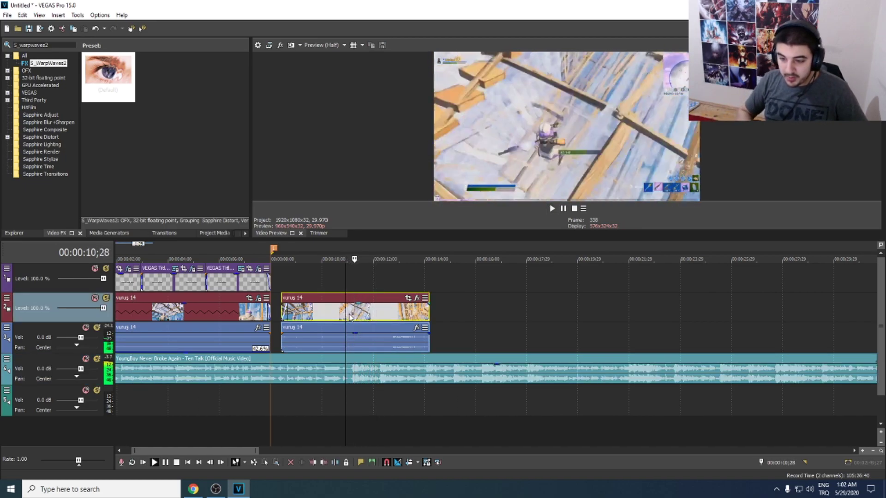
{"action": "key", "text": "Return"}
{"action": "key", "text": "space"}
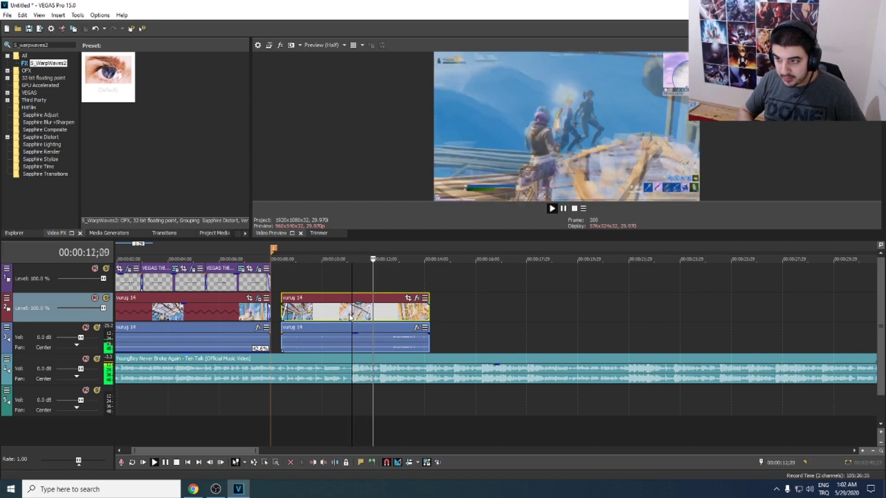
{"action": "key", "text": "space"}
{"action": "key", "text": "space"}
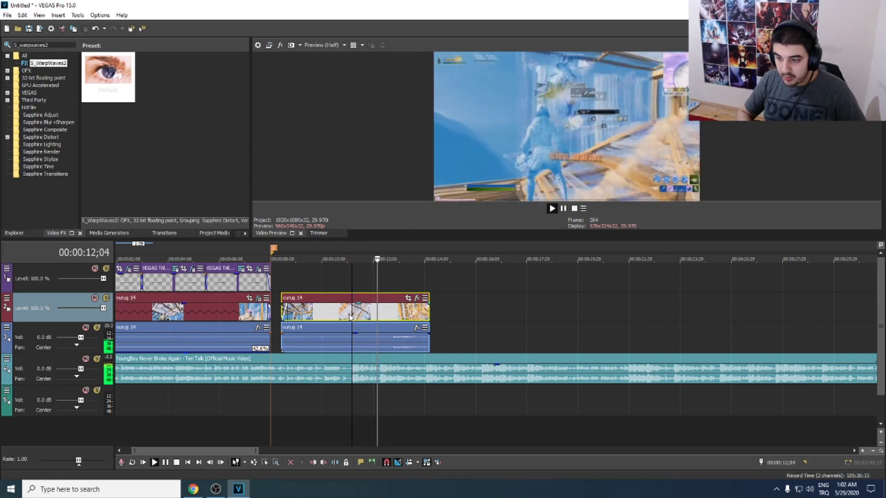
{"action": "key", "text": "space"}
{"action": "left_click_drag", "start_coordinate": [367, 360], "coordinate": [389, 360]}
Enlarge the video preview and split the second gameplay clip at 00:00:12;05
{"action": "left_click", "coordinate": [361, 318]}
{"action": "key", "text": "space"}
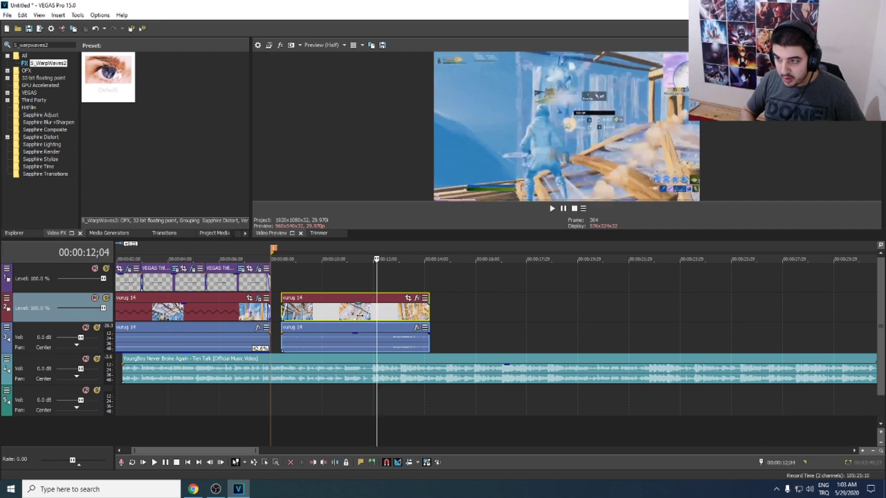
{"action": "key", "text": "space"}
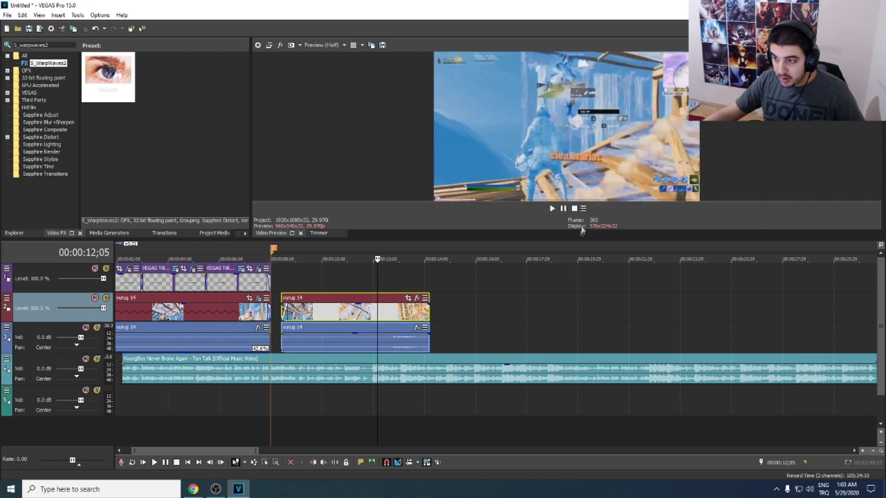
{"action": "left_click_drag", "start_coordinate": [561, 240], "coordinate": [561, 270]}
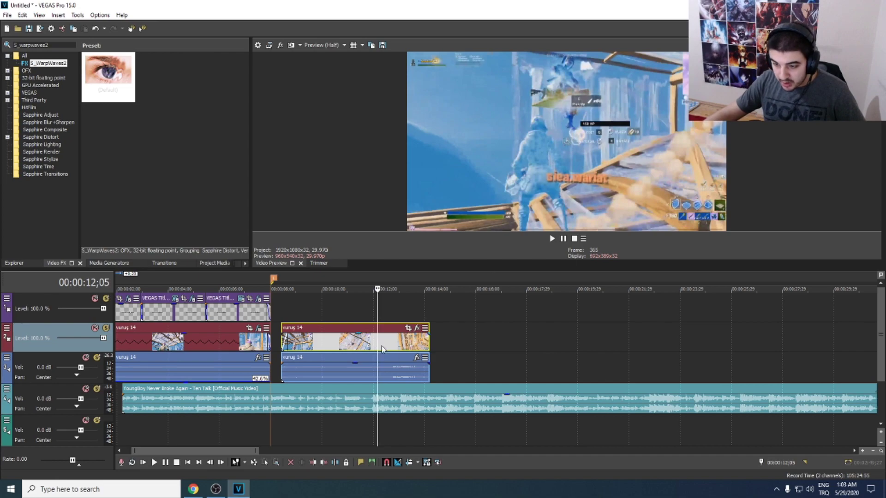
{"action": "key", "text": "s"}
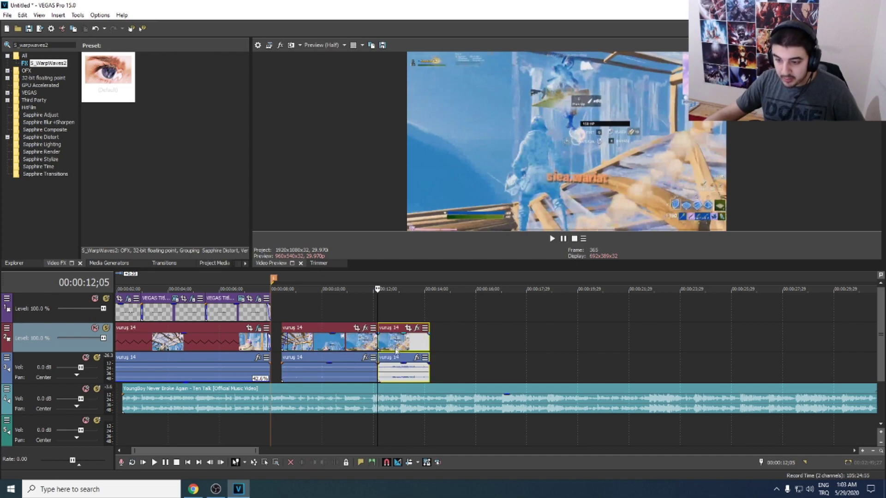
Move the song 00:00:00;06 later so its louder section meets the clip split, and play repeatedly from 00:00:11;24
{"action": "left_click_drag", "start_coordinate": [384, 392], "coordinate": [394, 389]}
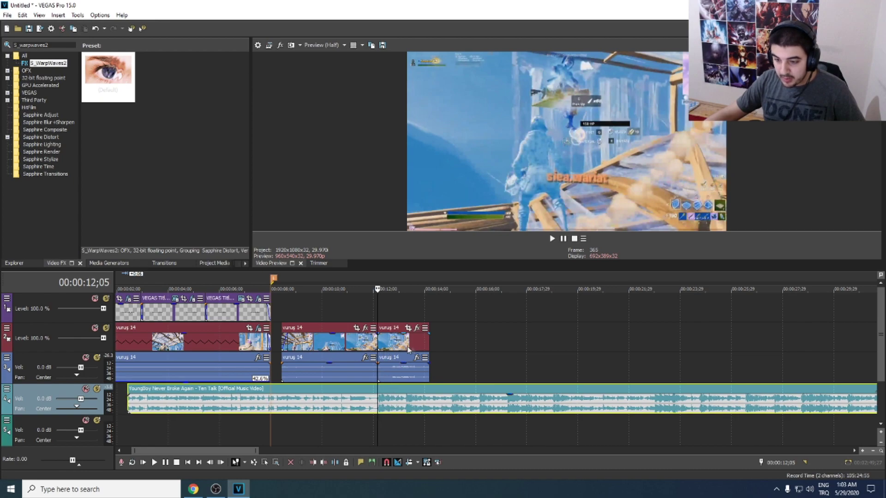
{"action": "left_click", "coordinate": [370, 346]}
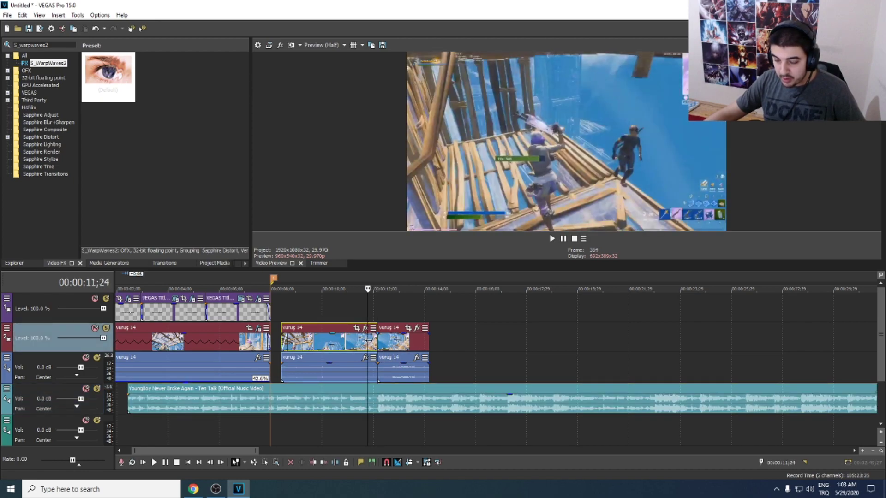
{"action": "key", "text": "space"}
{"action": "key", "text": "space"}
{"action": "key", "text": "space"}
{"action": "key", "text": "space"}
{"action": "key", "text": "space"}
{"action": "key", "text": "space"}
{"action": "key", "text": "space"}
{"action": "key", "text": "space"}
Nudge the song 00:00:00;02 earlier and replay across the clip split from 00:00:11;24 to check the timing
{"action": "left_click", "coordinate": [382, 393]}
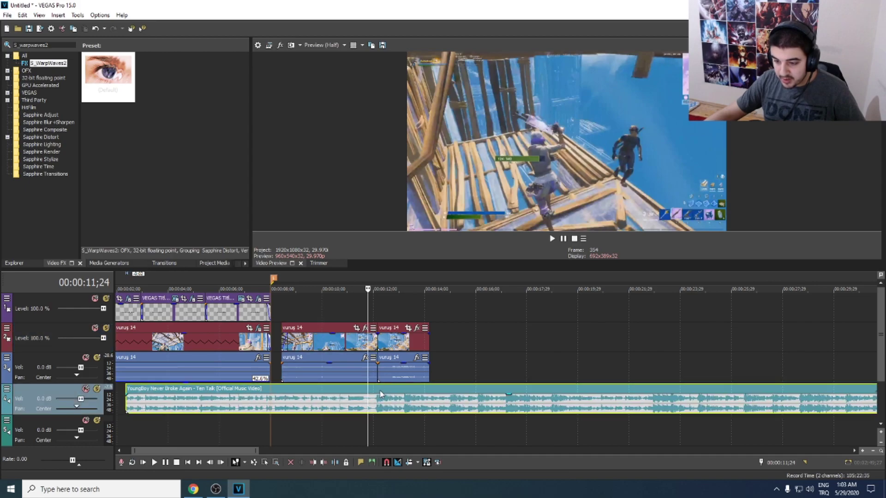
{"action": "key", "text": "space"}
{"action": "key", "text": "space"}
{"action": "key", "text": "space"}
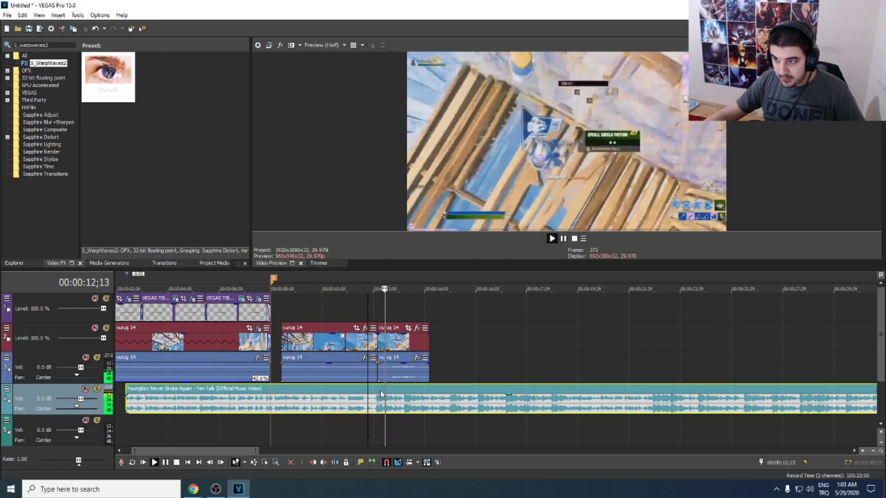
{"action": "key", "text": "space"}
{"action": "key", "text": "space"}
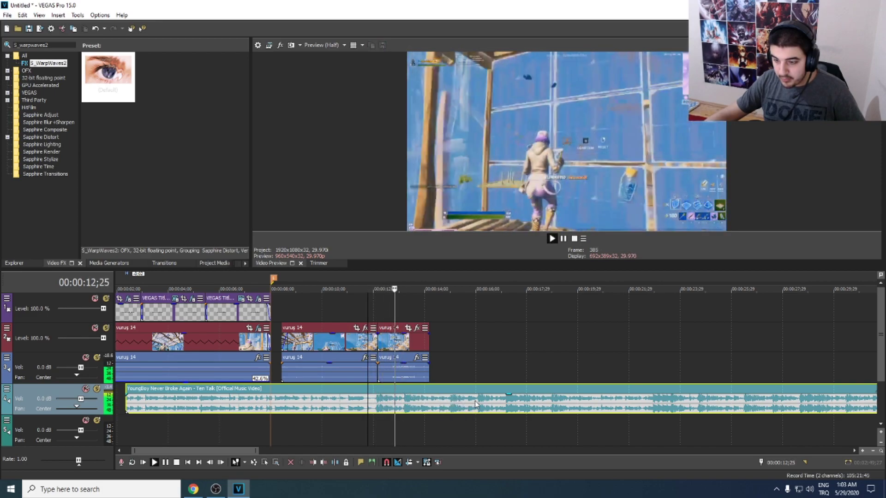
{"action": "key", "text": "space"}
{"action": "key", "text": "space"}
{"action": "key", "text": "space"}
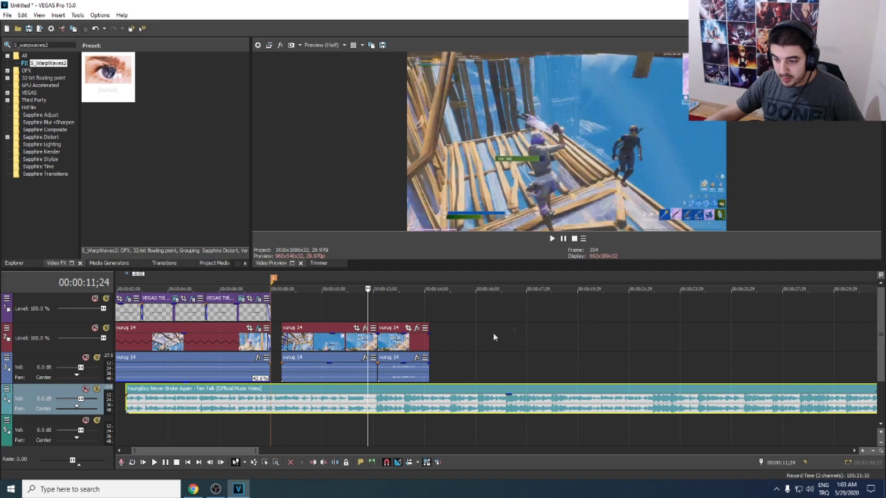
Slow the gameplay piece after the split to about 54% by stretching its end, and play across the split
{"action": "left_click", "coordinate": [401, 344]}
{"action": "left_click_drag", "start_coordinate": [428, 341], "coordinate": [471, 341]}
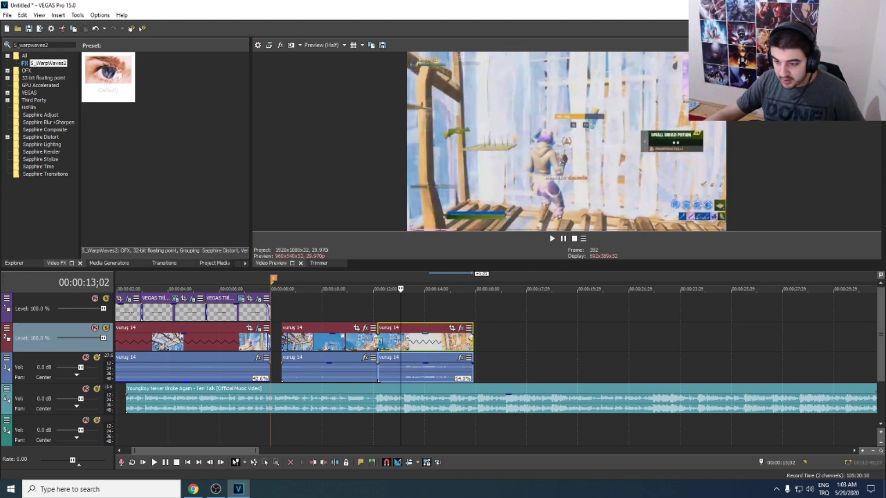
{"action": "left_click", "coordinate": [369, 342]}
{"action": "key", "text": "space"}
{"action": "key", "text": "space"}
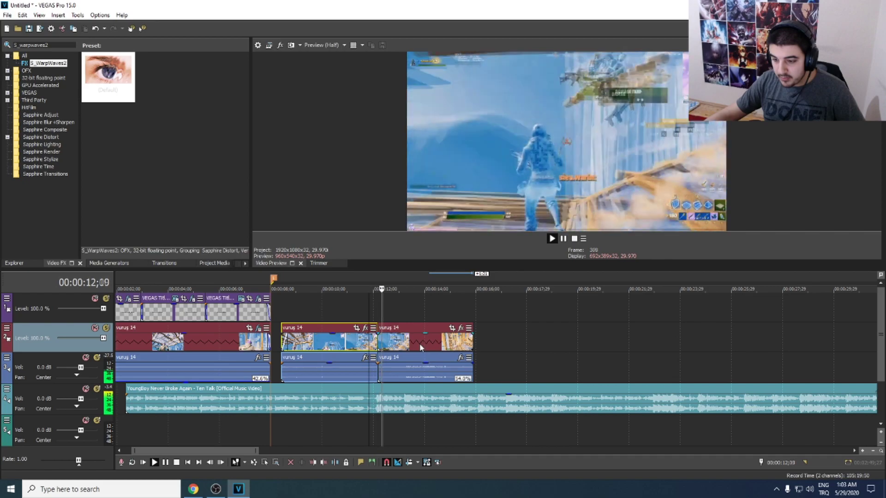
{"action": "key", "text": "space"}
Nudge the song 00:00:00;02 later and play across the clip split to check the beat
{"action": "left_click", "coordinate": [385, 393]}
{"action": "key", "text": "space"}
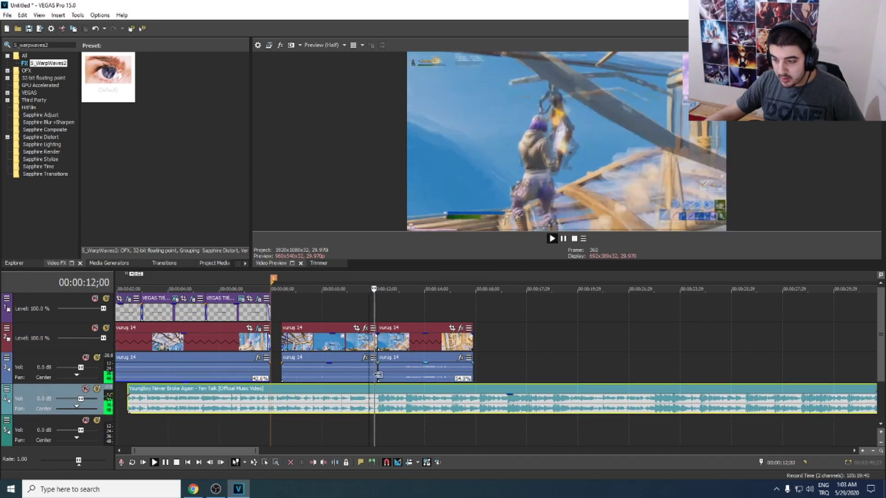
{"action": "key", "text": "space"}
{"action": "key", "text": "space"}
Nudge the song 00:00:00;01 earlier and replay across the clip split from 00:00:11;25
{"action": "left_click_drag", "start_coordinate": [400, 396], "coordinate": [395, 395]}
{"action": "key", "text": "space"}
{"action": "key", "text": "space"}
{"action": "key", "text": "space"}
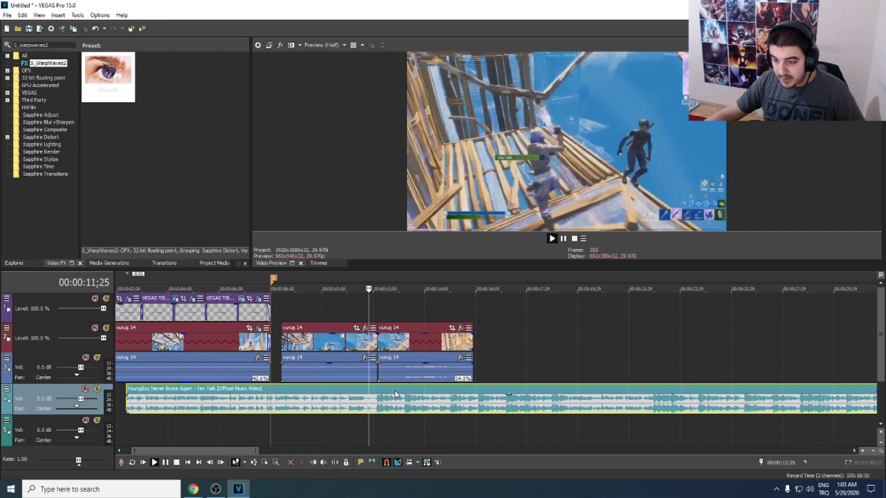
{"action": "key", "text": "space"}
{"action": "key", "text": "space"}
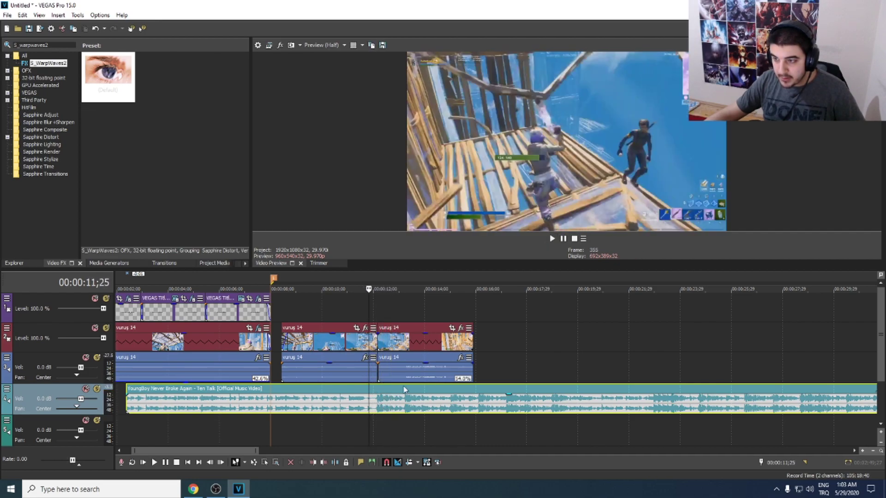
Play from just before the clip split and from the split itself to review the slowed gameplay piece
{"action": "left_click", "coordinate": [395, 344]}
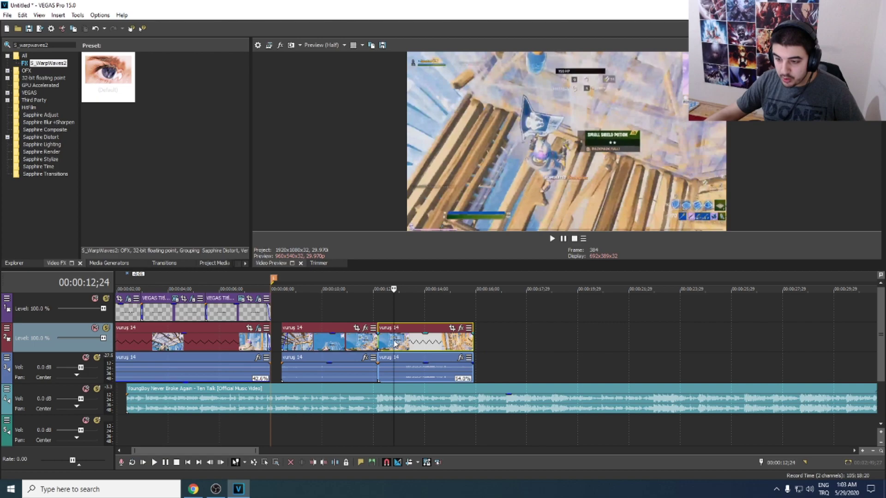
{"action": "left_click", "coordinate": [369, 344]}
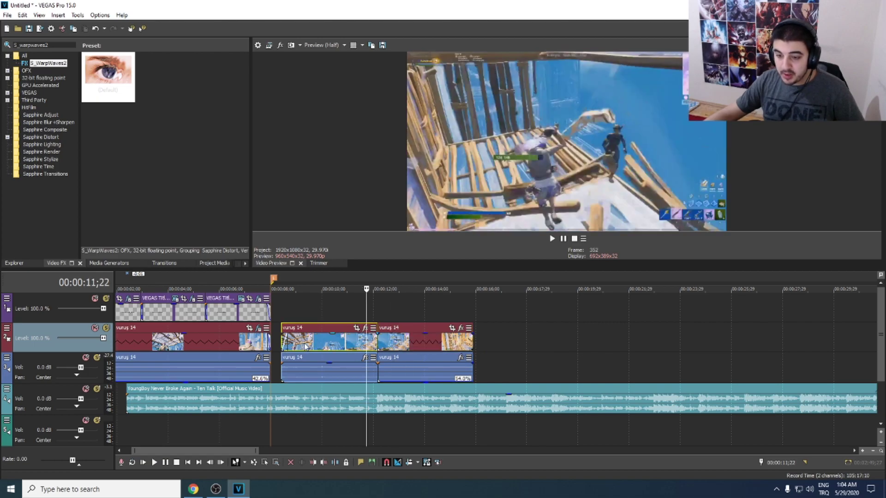
{"action": "key", "text": "space"}
{"action": "key", "text": "space"}
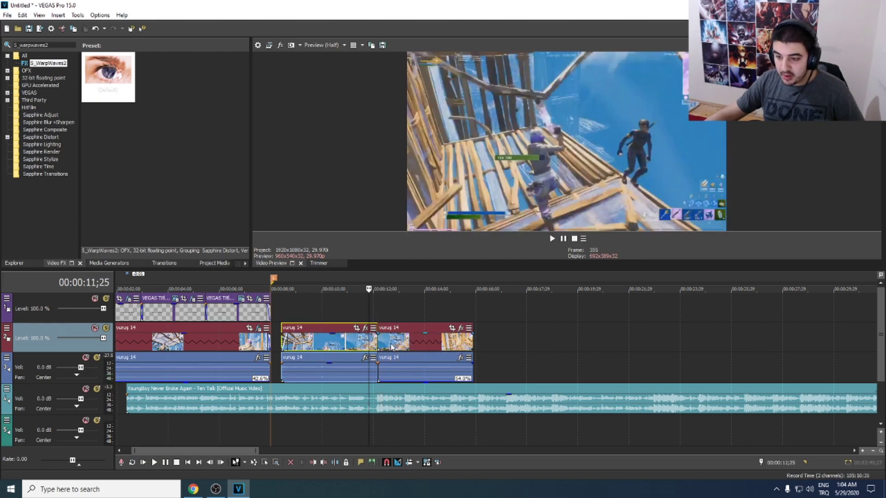
{"action": "left_click", "coordinate": [381, 346]}
{"action": "key", "text": "space"}
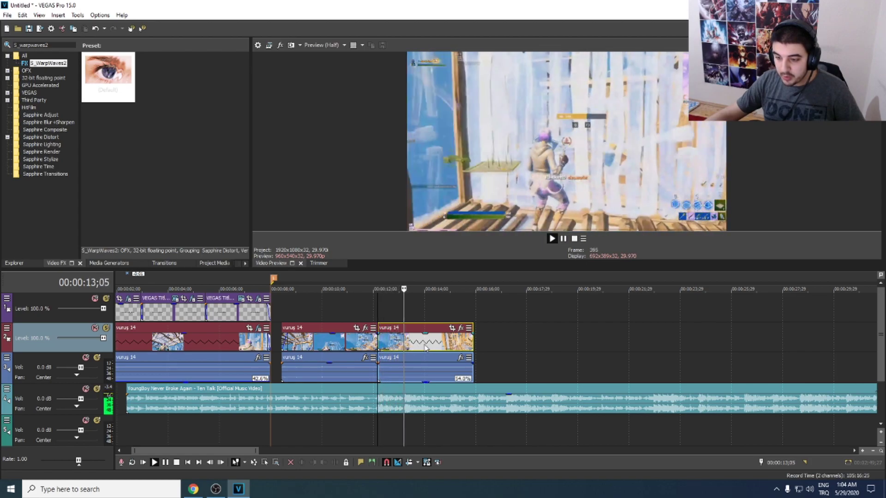
Play from 00:00:11;22 and from just after the clip split to review the slowed gameplay piece
{"action": "key", "text": "space"}
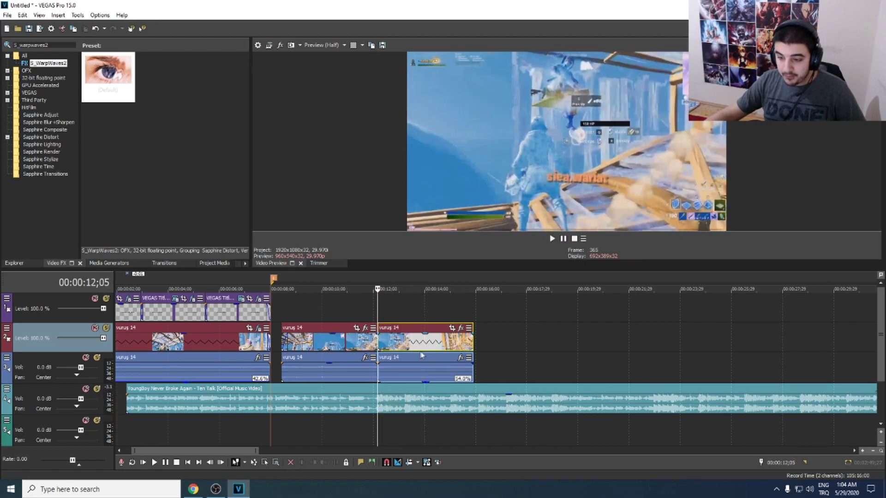
{"action": "left_click", "coordinate": [367, 346]}
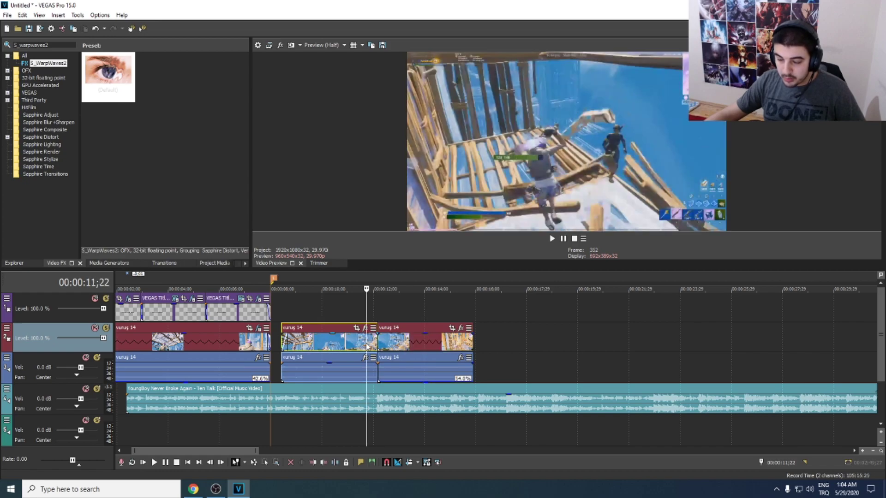
{"action": "key", "text": "space"}
{"action": "left_click", "coordinate": [401, 341]}
{"action": "key", "text": "space"}
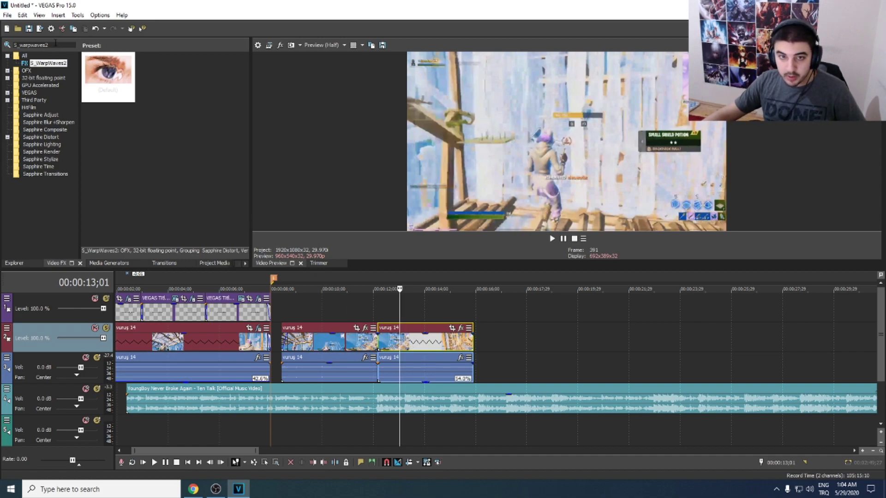
Search the video effects for S_Shake and apply its default preset to the slowed gameplay piece after the split
{"action": "left_click_drag", "start_coordinate": [52, 45], "coordinate": [32, 45]}
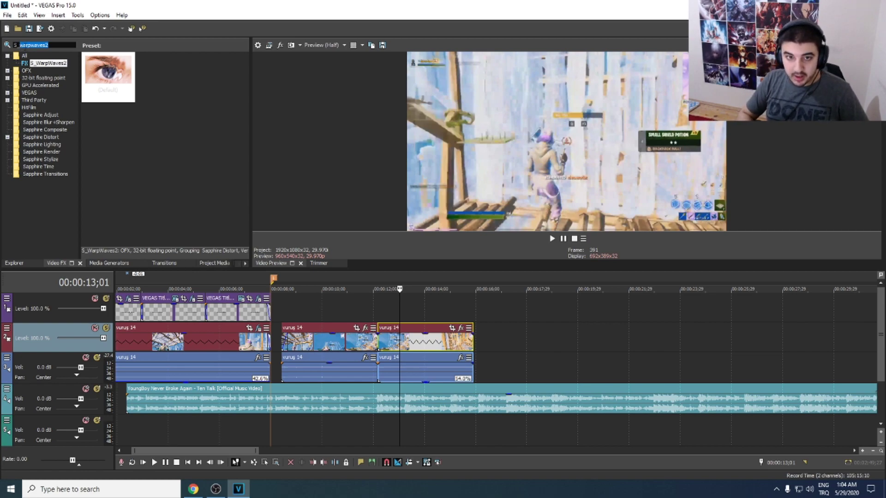
{"action": "type", "text": "shak"}
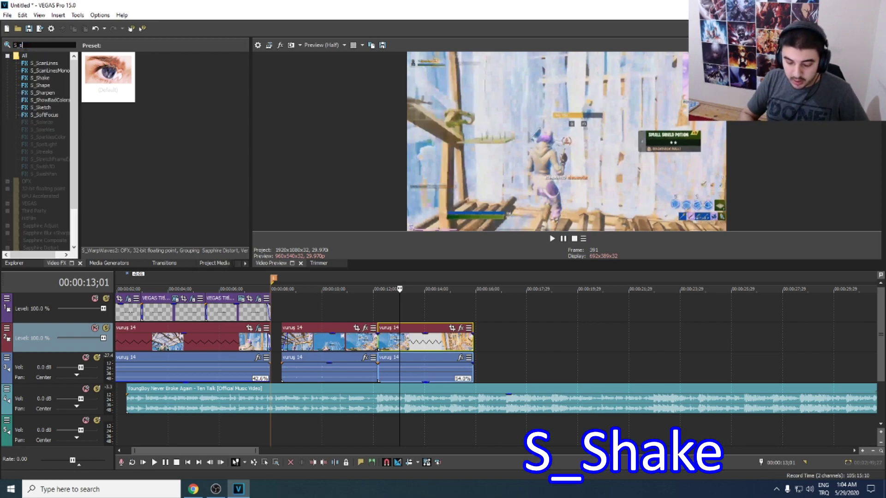
{"action": "left_click", "coordinate": [46, 63]}
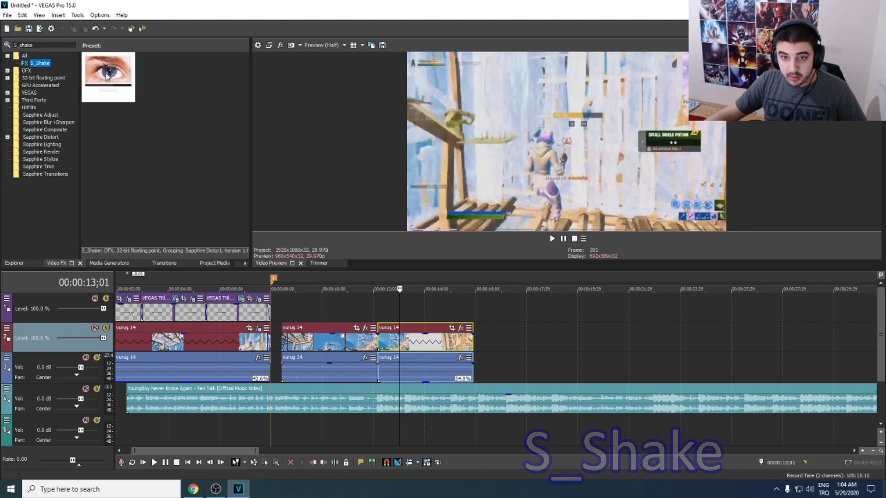
{"action": "left_click_drag", "start_coordinate": [110, 79], "coordinate": [111, 70]}
{"action": "left_click_drag", "start_coordinate": [414, 345], "coordinate": [415, 344]}
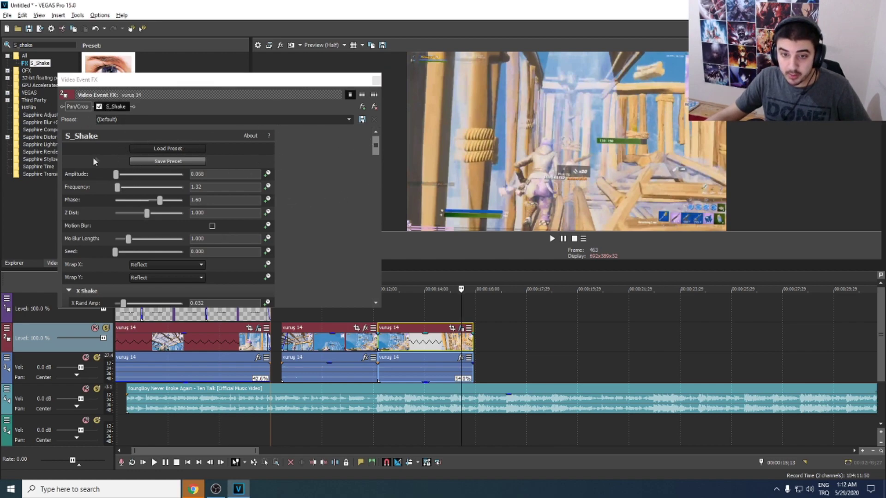
Examine the S_Shake parameters, from amplitude and frequency through the X, Y, Z and Tilt Shake groups, and close the effect settings
{"action": "left_click_drag", "start_coordinate": [375, 144], "coordinate": [374, 175]}
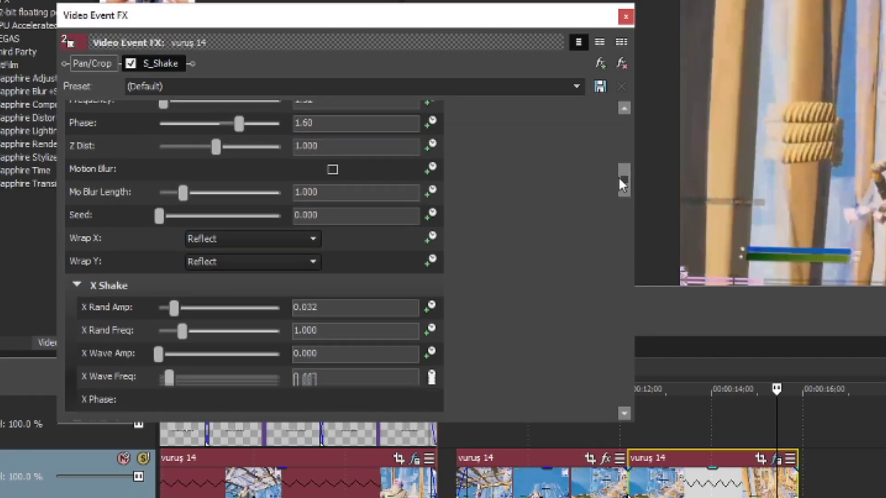
{"action": "left_click_drag", "start_coordinate": [621, 184], "coordinate": [619, 279]}
{"action": "left_click_drag", "start_coordinate": [600, 423], "coordinate": [600, 497]}
{"action": "left_click_drag", "start_coordinate": [440, 15], "coordinate": [455, 0]}
{"action": "mouse_move", "coordinate": [639, 386]}
{"action": "left_mouse_down"}
{"action": "mouse_move", "coordinate": [631, 329]}
{"action": "mouse_move", "coordinate": [632, 389]}
{"action": "left_mouse_up"}
{"action": "left_click_drag", "start_coordinate": [635, 417], "coordinate": [636, 469]}
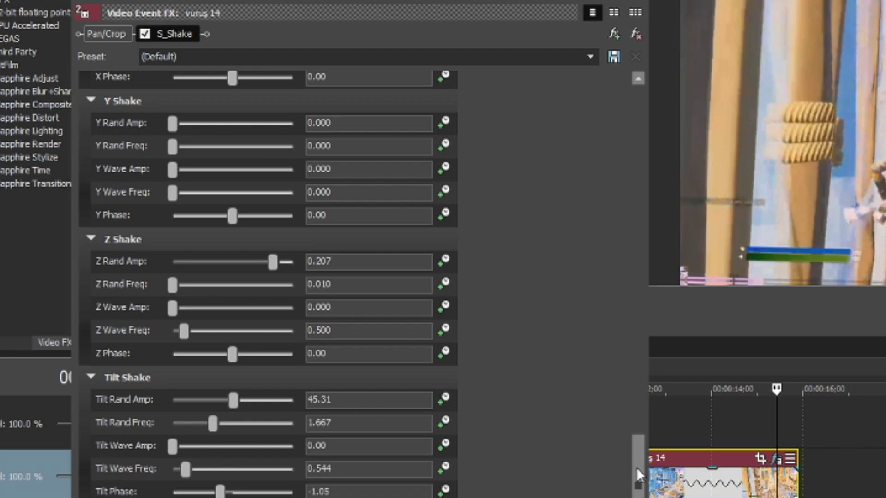
{"action": "left_click_drag", "start_coordinate": [637, 469], "coordinate": [632, 92]}
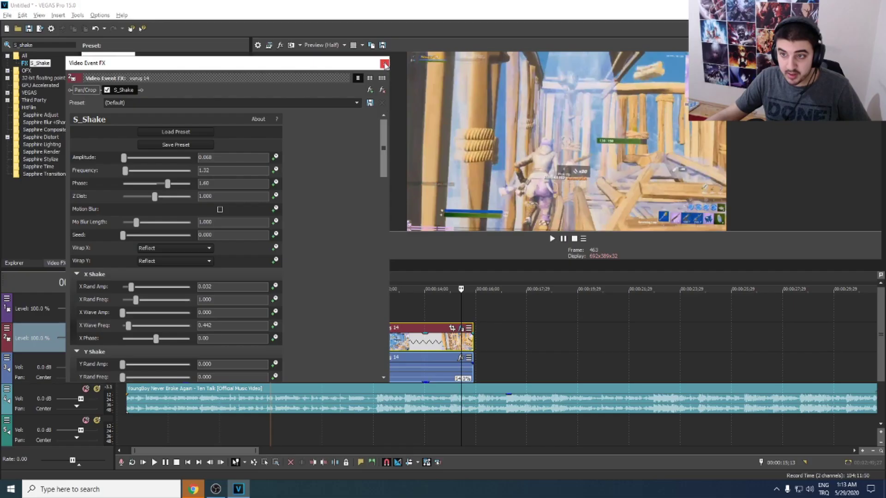
{"action": "left_click", "coordinate": [628, 0]}
Play across the clip split several times from just before it to review the shake effect
{"action": "left_click", "coordinate": [614, 480]}
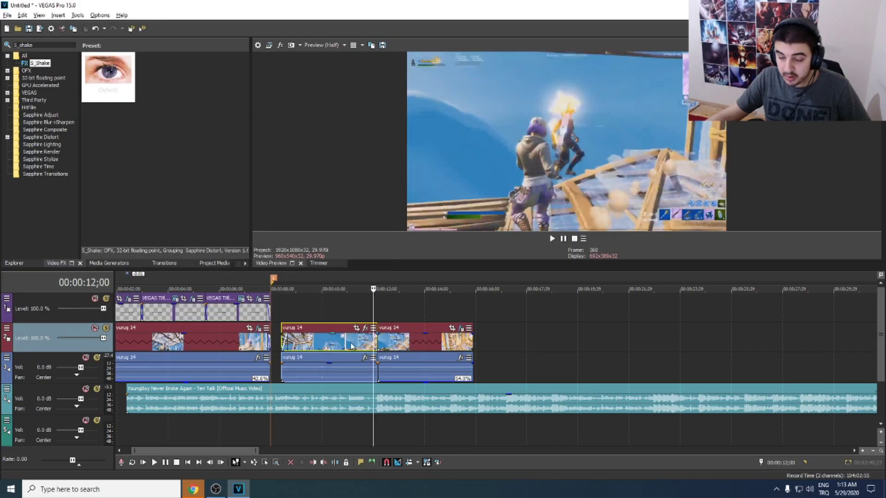
{"action": "left_click", "coordinate": [583, 487]}
{"action": "key", "text": "space"}
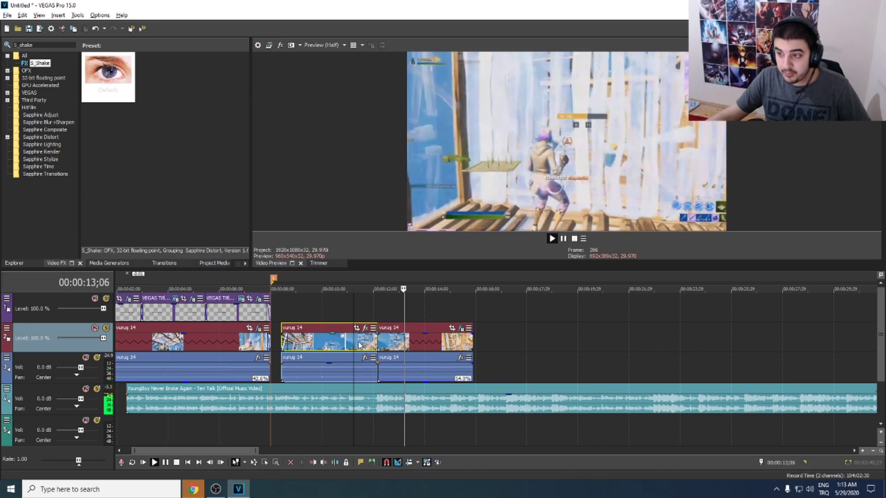
{"action": "key", "text": "space"}
{"action": "key", "text": "space"}
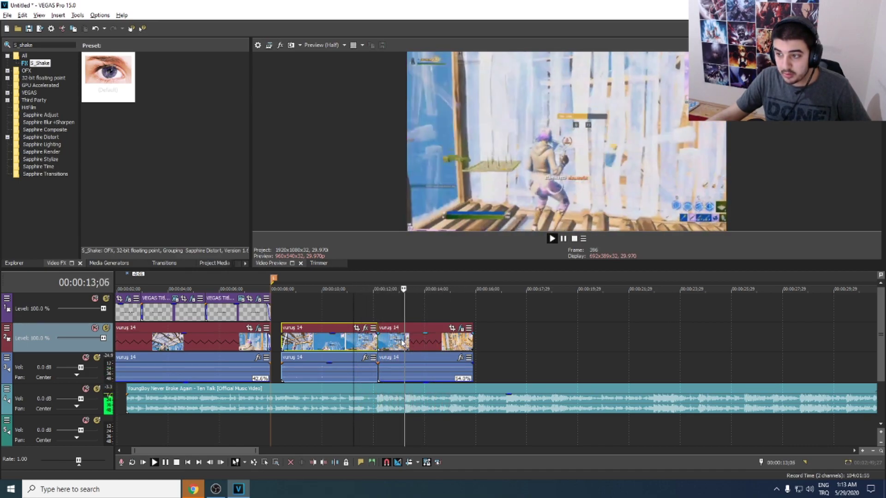
{"action": "key", "text": "space"}
{"action": "key", "text": "space"}
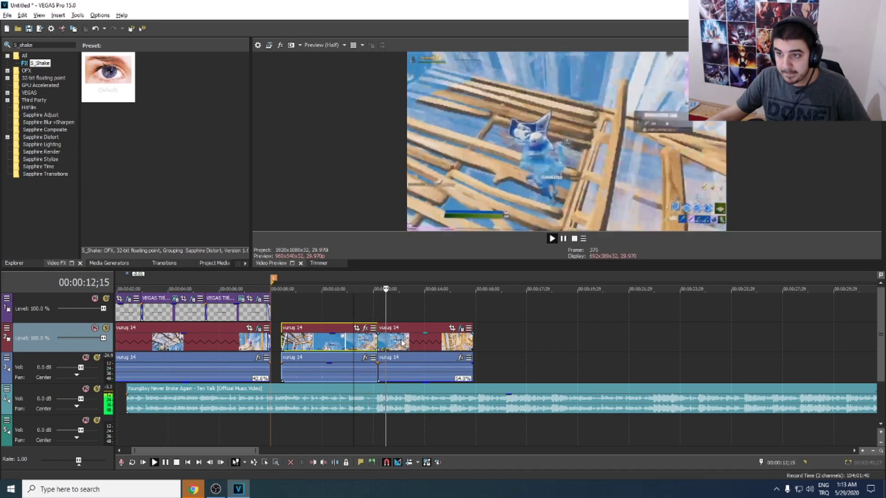
{"action": "key", "text": "space"}
Split the gameplay piece before the beat at 00:00:12;01, leaving a very short piece ahead of the shaking clip
{"action": "scroll", "coordinate": [391, 343], "scroll_direction": "up", "scroll_amount": 3}
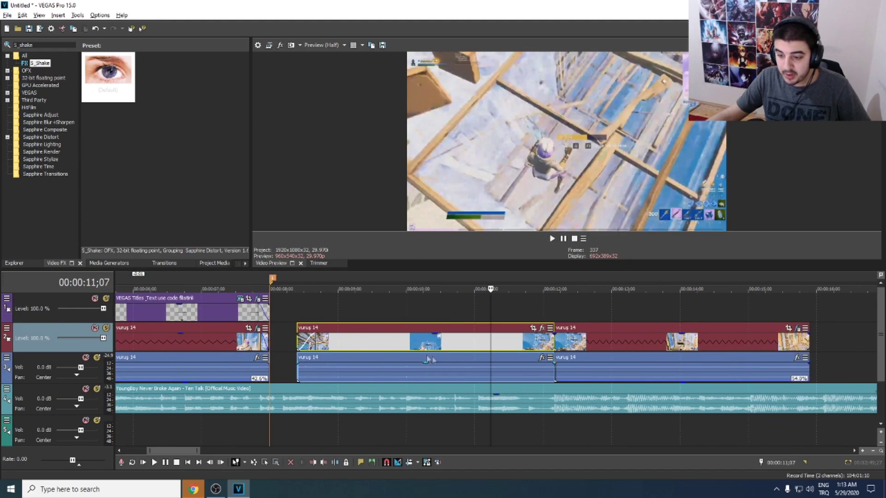
{"action": "left_click", "coordinate": [550, 347]}
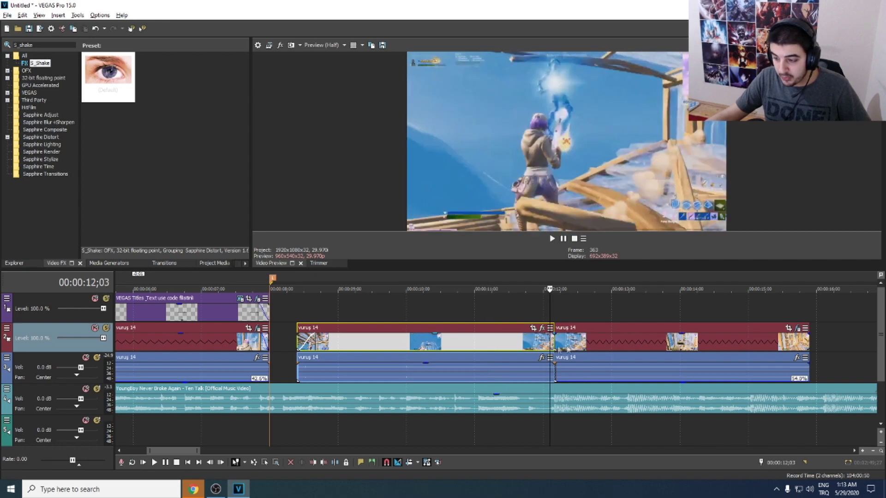
{"action": "scroll", "coordinate": [550, 347], "scroll_direction": "up", "scroll_amount": 8}
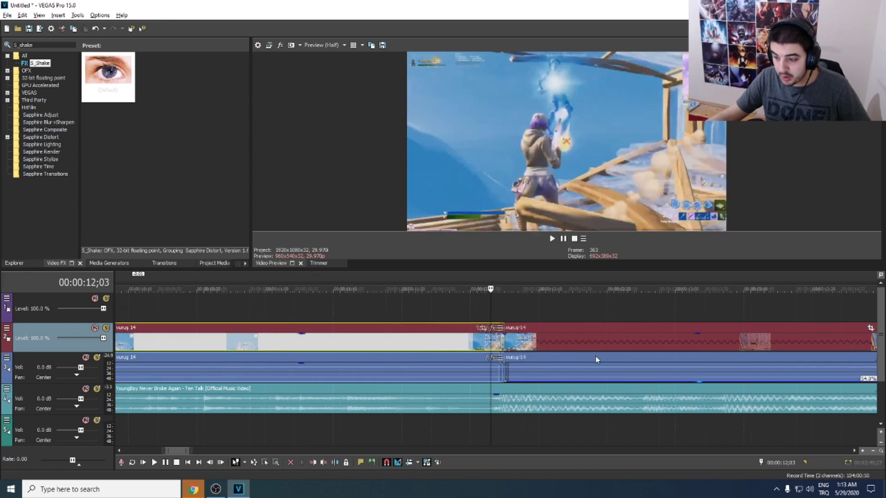
{"action": "key", "text": "space"}
{"action": "key", "text": "space"}
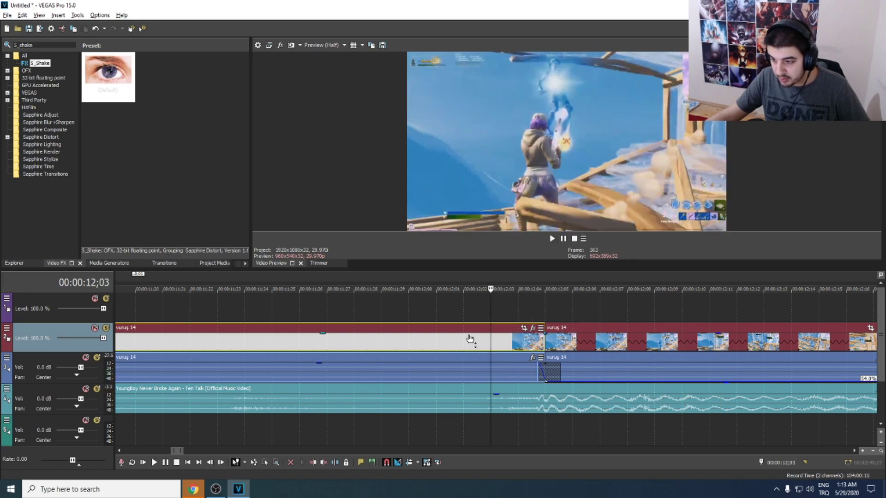
{"action": "left_click", "coordinate": [439, 336]}
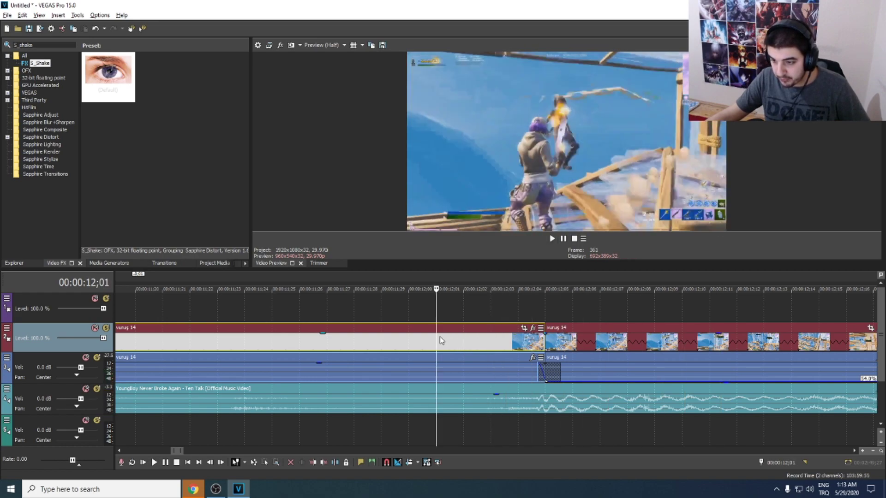
{"action": "key", "text": "s"}
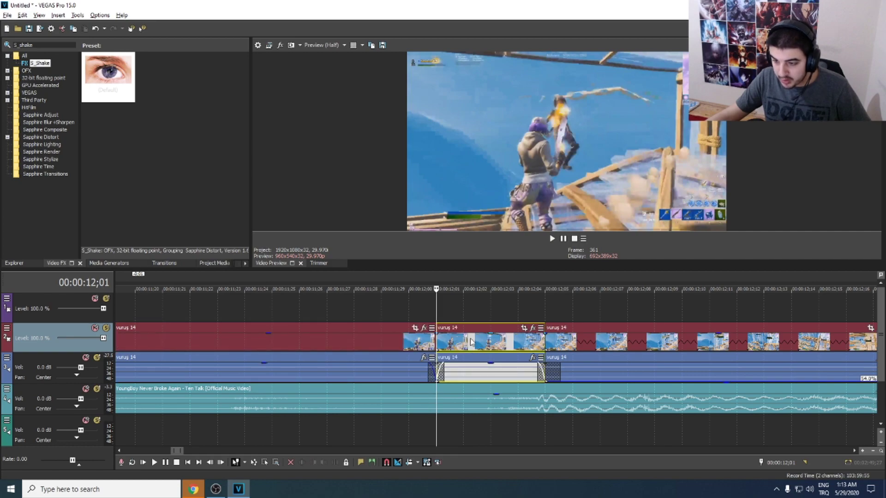
Zoom in on the short piece by shrinking its Pan/Crop frame to about 1,071 by 603, keeping it centered
{"action": "left_click", "coordinate": [524, 329]}
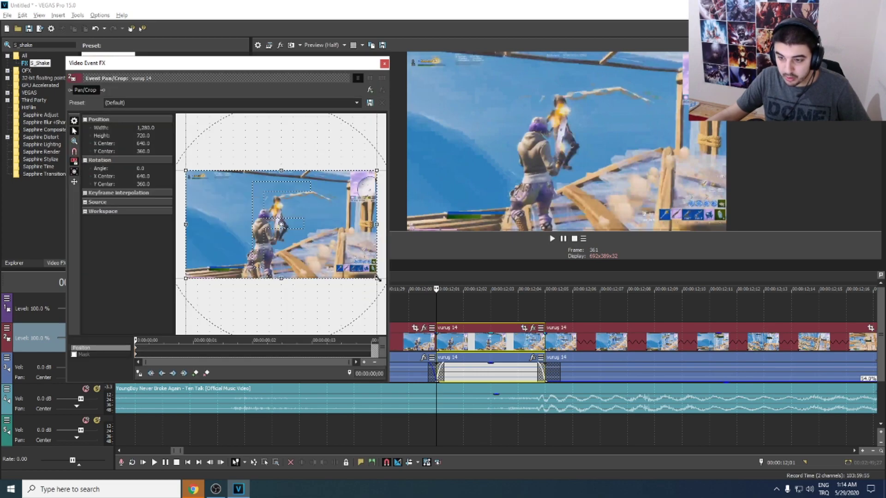
{"action": "left_click_drag", "start_coordinate": [369, 272], "coordinate": [366, 269]}
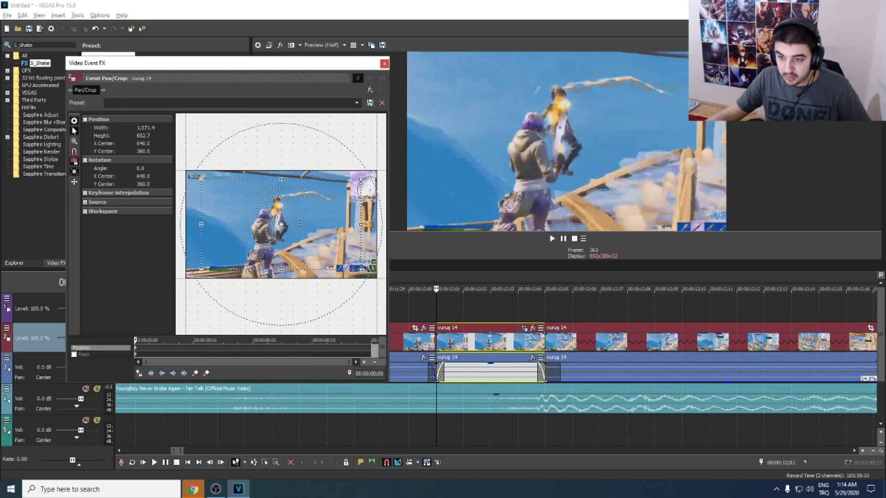
{"action": "left_click", "coordinate": [385, 64]}
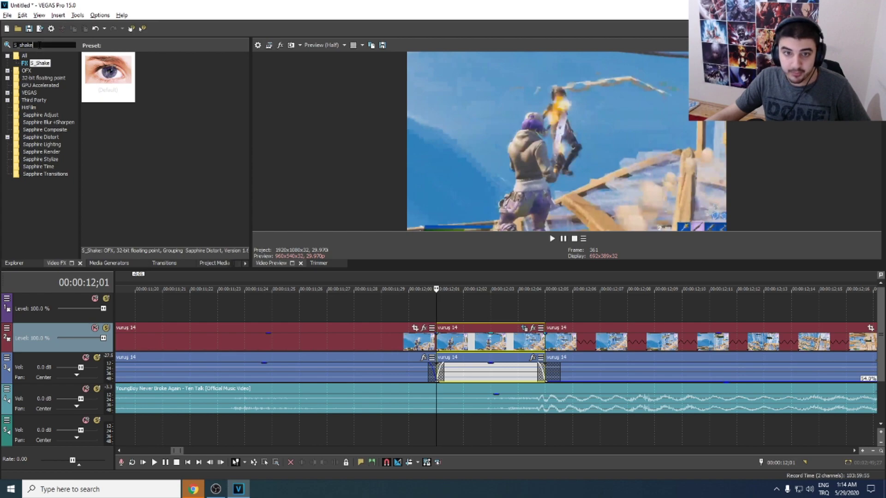
{"action": "type", "text": "blur"}
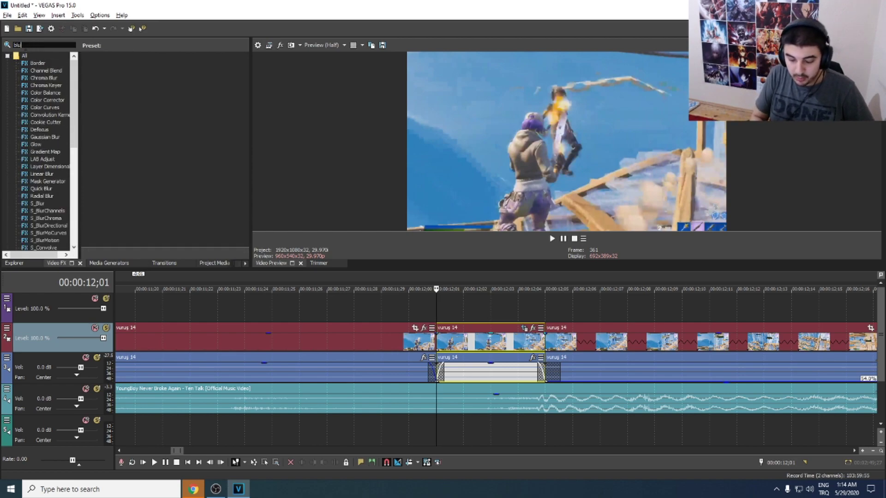
{"action": "key", "text": "BackSpace"}
{"action": "key", "text": "BackSpace"}
{"action": "key", "text": "BackSpace"}
{"action": "key", "text": "BackSpace"}
Search the video effects for S_Blur and apply its default preset to the short cropped piece
{"action": "type", "text": "s"}
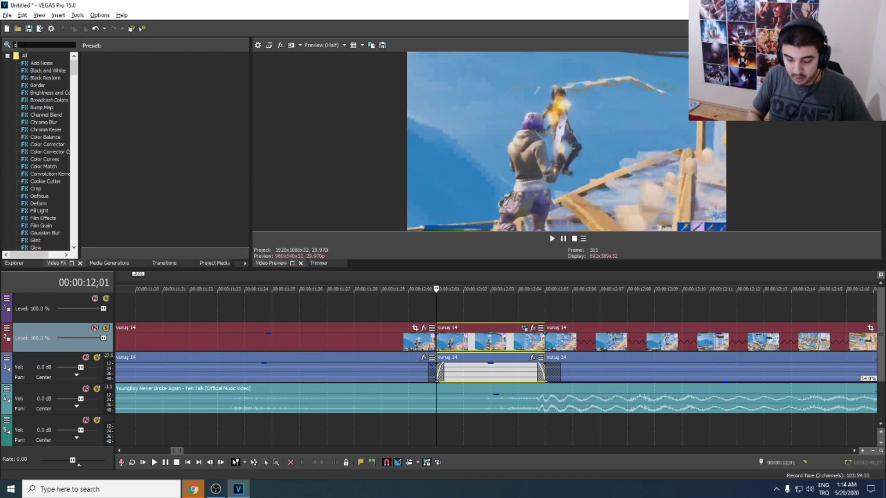
{"action": "type", "text": "_blu"}
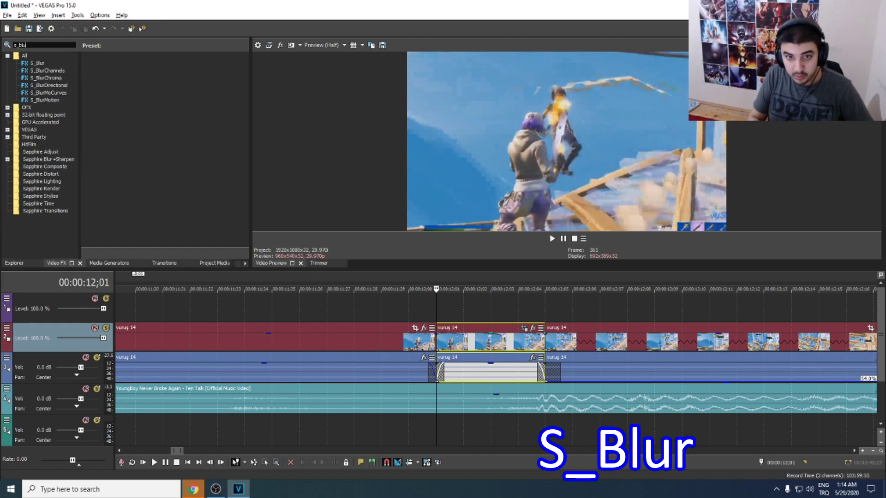
{"action": "left_click", "coordinate": [35, 64]}
{"action": "left_click_drag", "start_coordinate": [109, 74], "coordinate": [473, 344]}
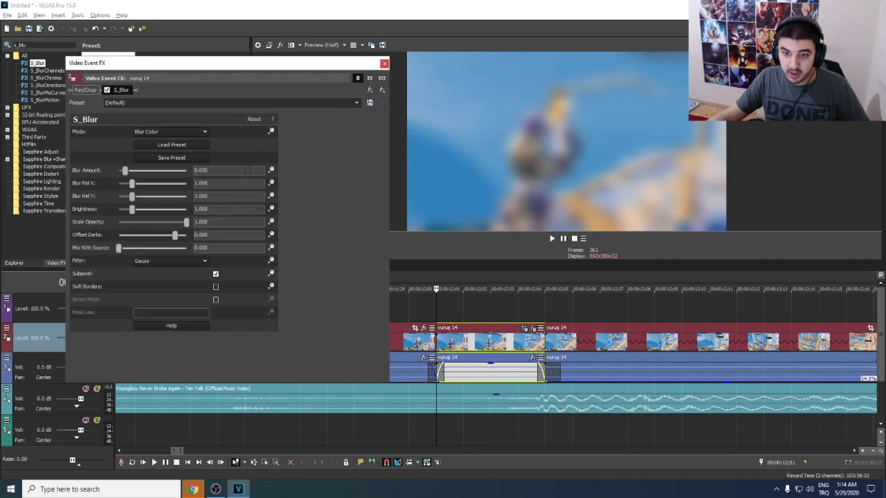
{"action": "left_click", "coordinate": [384, 65]}
Play repeatedly from 00:00:11;09 across the blurred short piece into the shaking clip to review the transition
{"action": "scroll", "coordinate": [428, 342], "scroll_direction": "down", "scroll_amount": 2}
{"action": "left_click", "coordinate": [427, 342]}
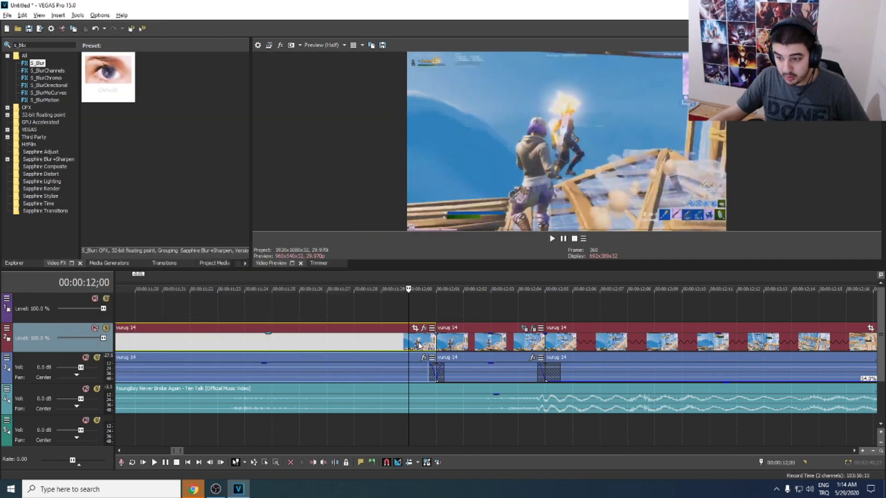
{"action": "scroll", "coordinate": [447, 341], "scroll_direction": "down", "scroll_amount": 2}
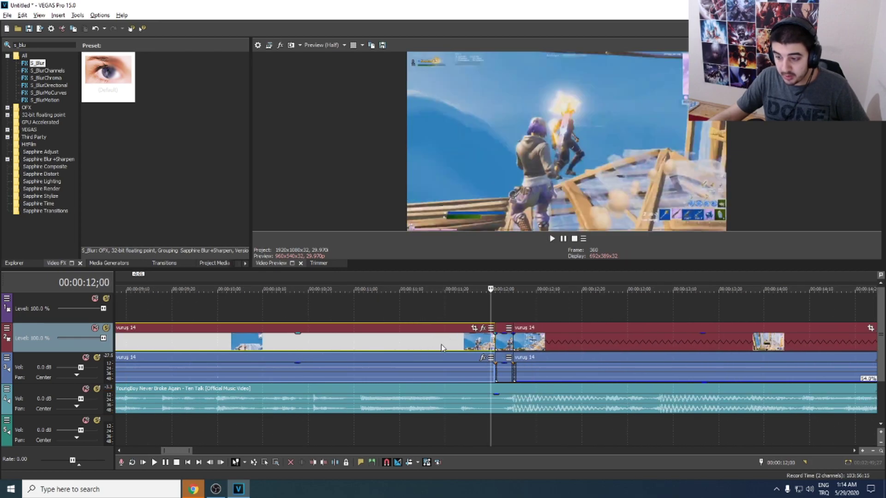
{"action": "scroll", "coordinate": [442, 348], "scroll_direction": "down", "scroll_amount": 2}
{"action": "left_click", "coordinate": [455, 343]}
{"action": "key", "text": "space"}
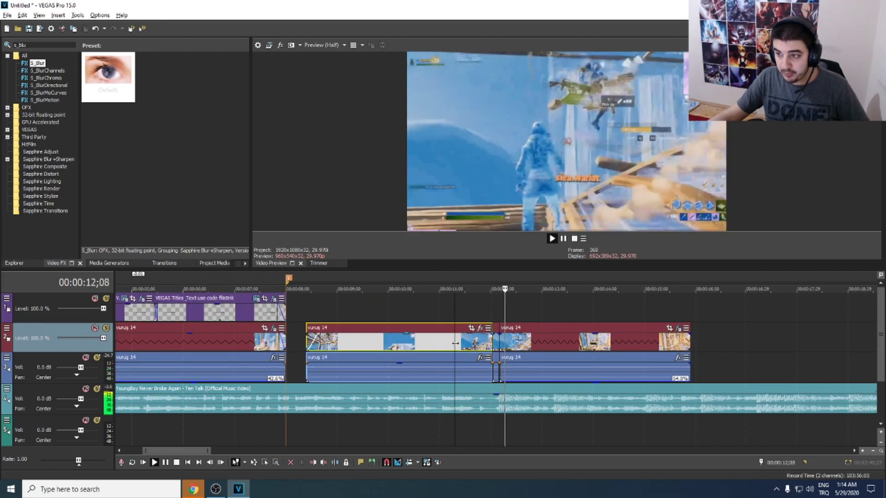
{"action": "key", "text": "space"}
{"action": "key", "text": "space"}
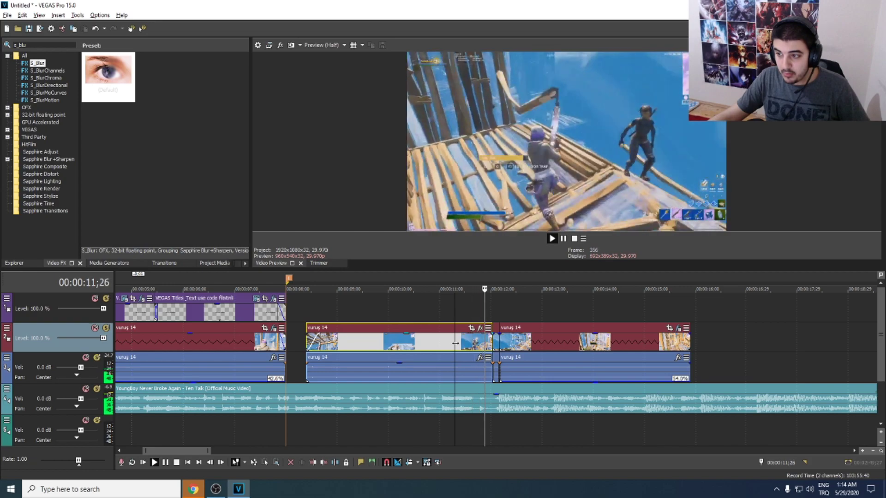
{"action": "key", "text": "space"}
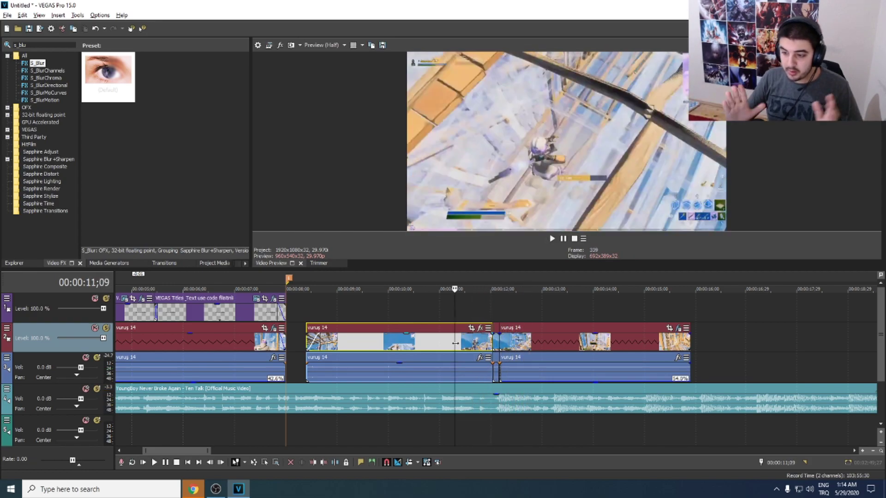
{"action": "key", "text": "space"}
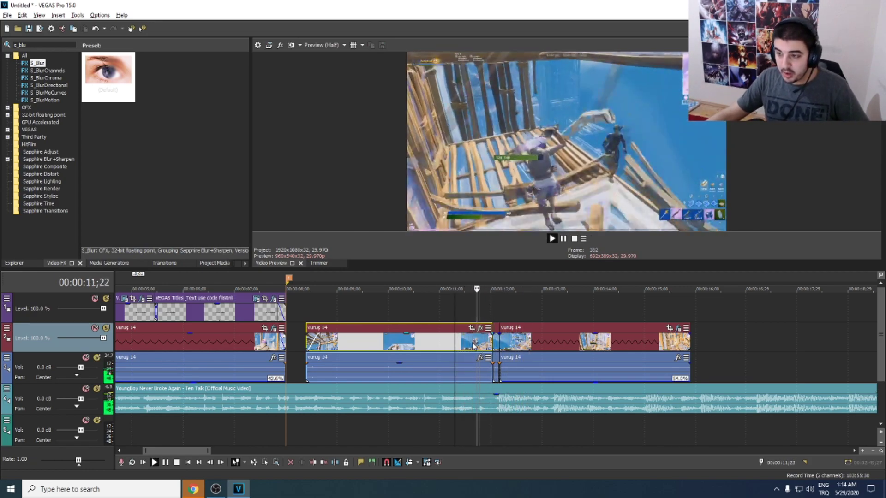
{"action": "key", "text": "space"}
{"action": "key", "text": "space"}
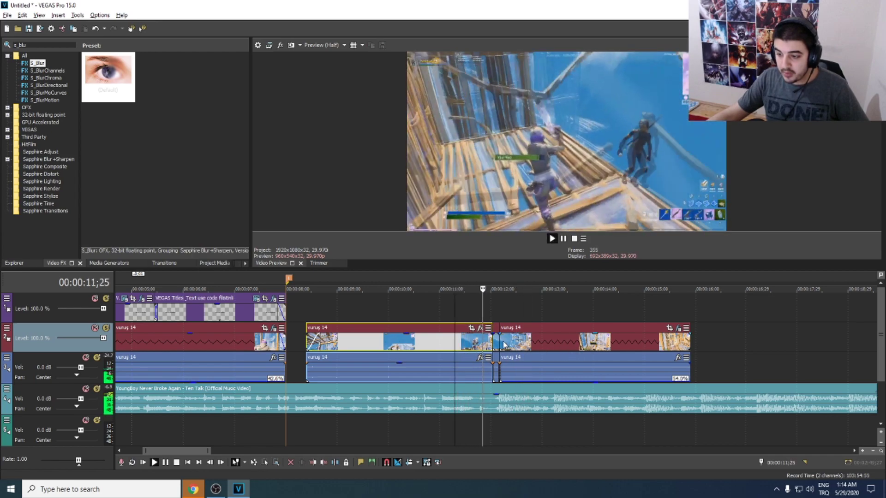
{"action": "key", "text": "space"}
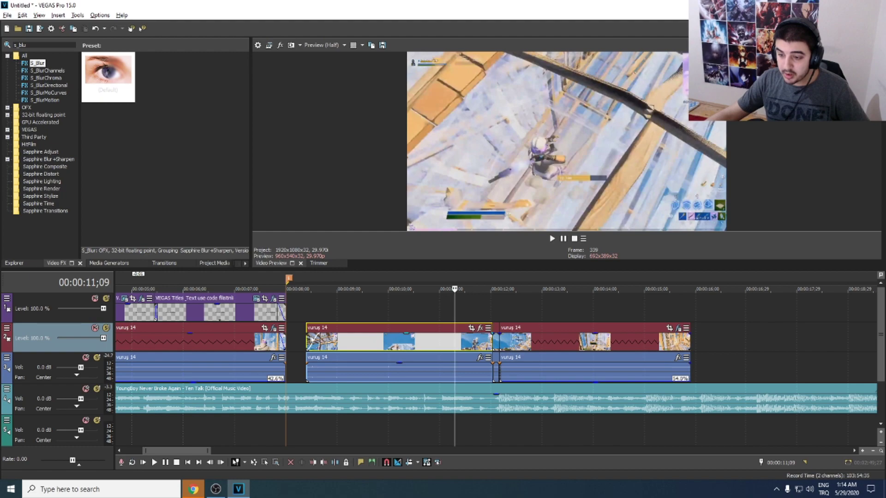
Extend the song's beginning back to the project start and split it at 00:00:08;00, where the intro ends
{"action": "scroll", "coordinate": [315, 378], "scroll_direction": "down", "scroll_amount": 5}
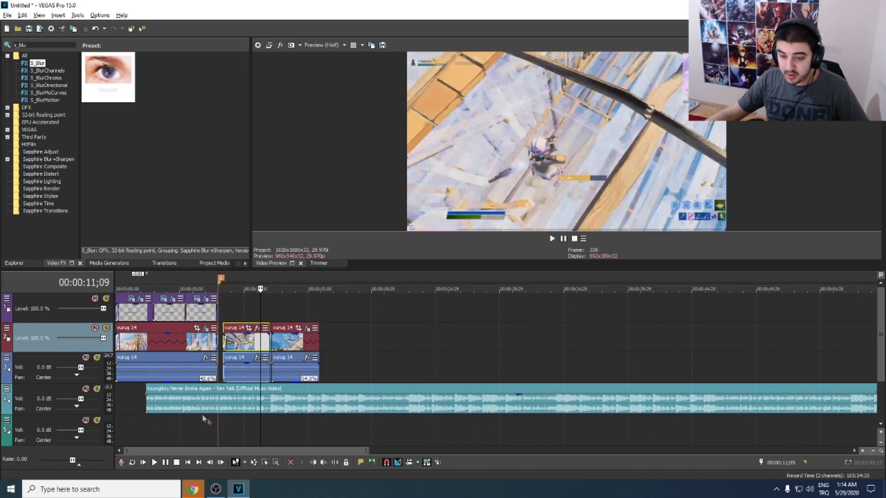
{"action": "left_click_drag", "start_coordinate": [149, 400], "coordinate": [114, 400]}
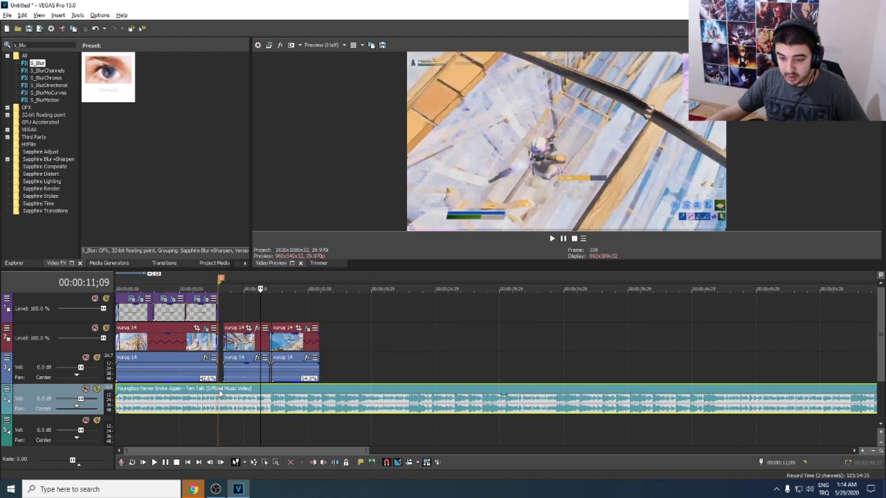
{"action": "scroll", "coordinate": [220, 393], "scroll_direction": "up", "scroll_amount": 5}
{"action": "left_click", "coordinate": [322, 398]}
{"action": "key", "text": "s"}
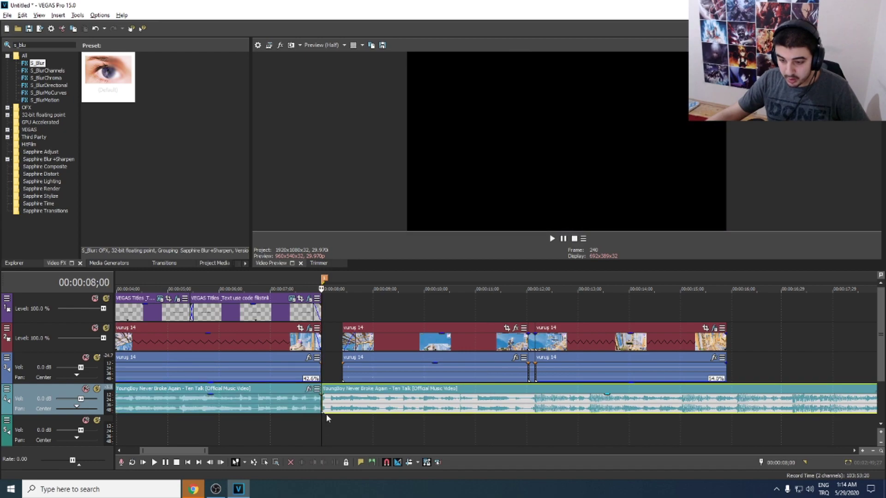
Add a fade-in to the first song piece that spans its entire length up to the split
{"action": "left_click", "coordinate": [120, 399]}
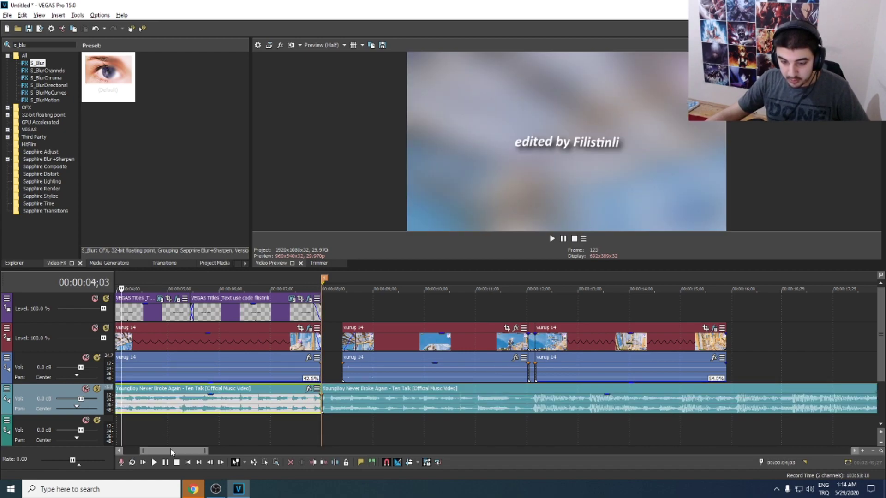
{"action": "scroll", "coordinate": [121, 401], "scroll_direction": "left", "scroll_amount": 4}
{"action": "left_click_drag", "start_coordinate": [119, 395], "coordinate": [525, 394]}
Play the edit from the beginning, and again from 00:00:11;25, to review the song fade-in and the transition
{"action": "left_click", "coordinate": [118, 311]}
{"action": "key", "text": "space"}
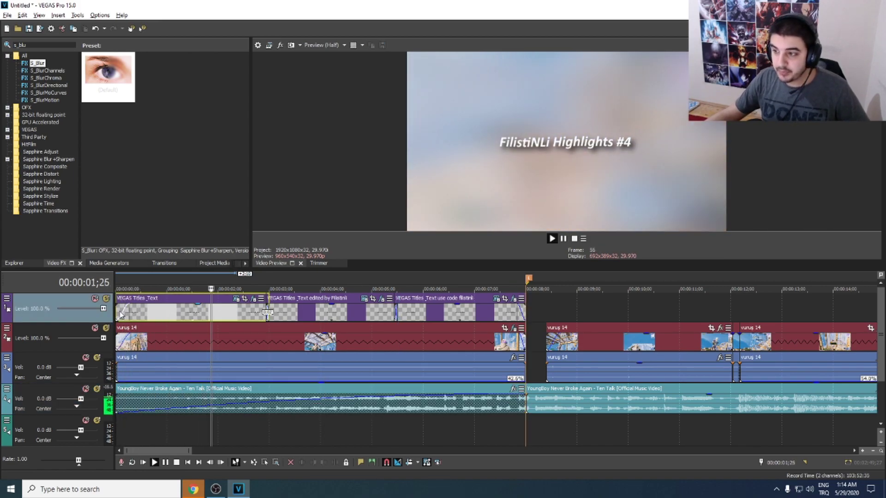
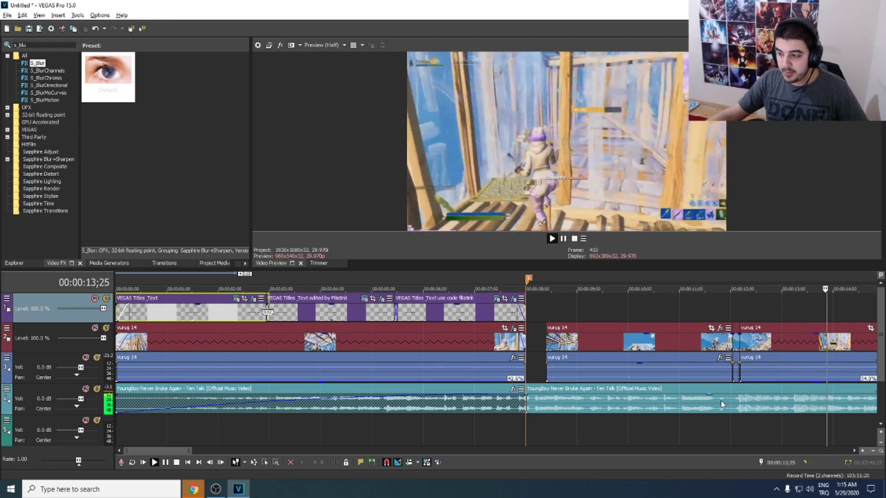
{"action": "scroll", "coordinate": [512, 377], "scroll_direction": "down", "scroll_amount": 3}
{"action": "left_click", "coordinate": [422, 369]}
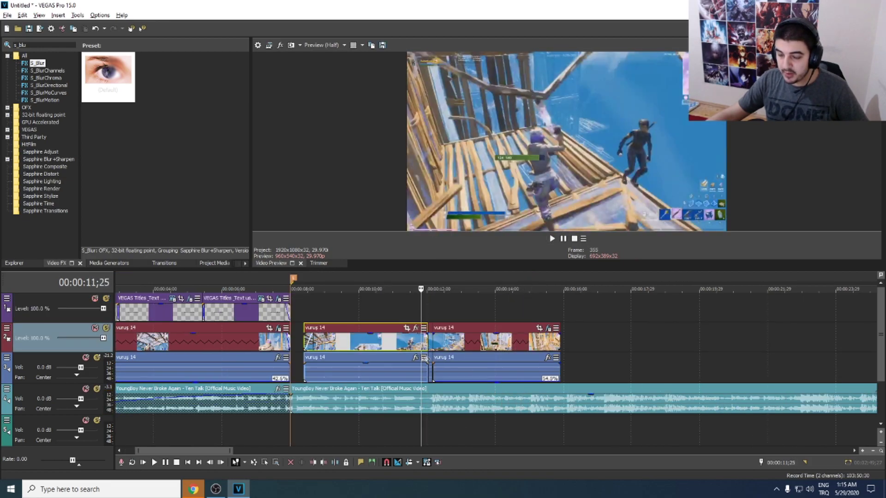
{"action": "key", "text": "space"}
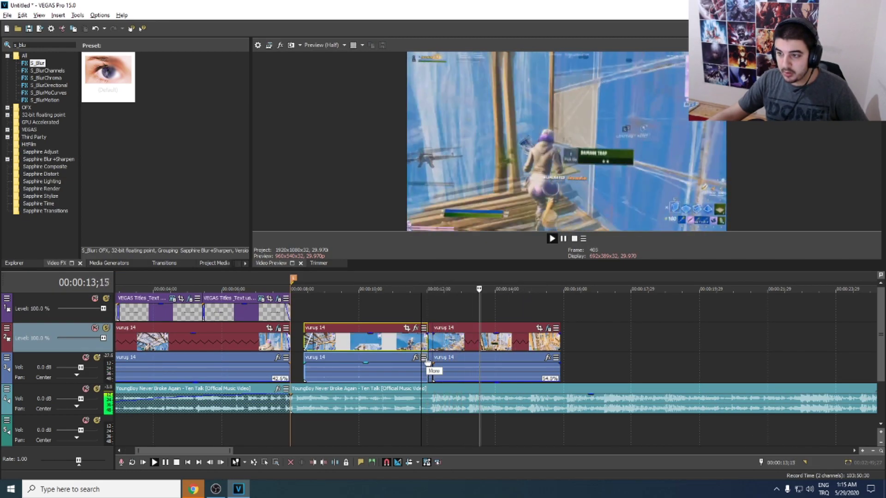
{"action": "key", "text": "space"}
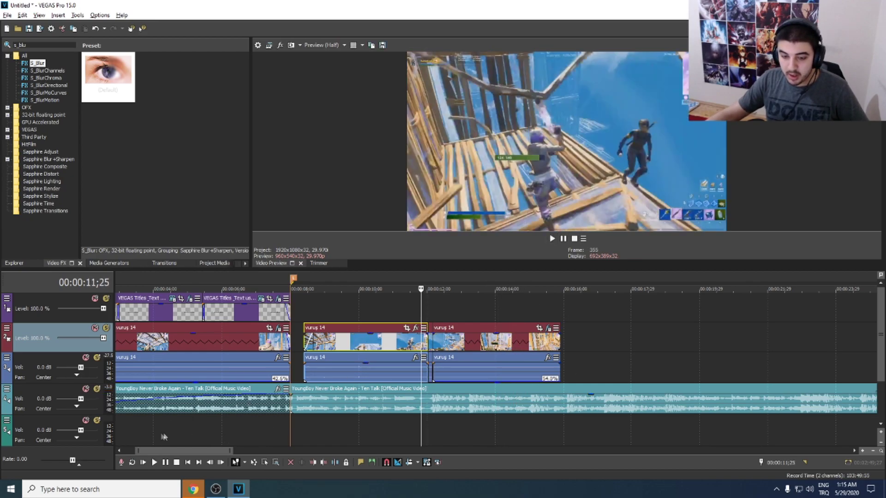
Bring the shockwave kinda sound file from the desktop onto the empty audio track at about 00:00:11;19 and set the track volume to 3.1 dB
{"action": "scroll", "coordinate": [161, 438], "scroll_direction": "up", "scroll_amount": 4}
{"action": "key", "text": "alt+Tab"}
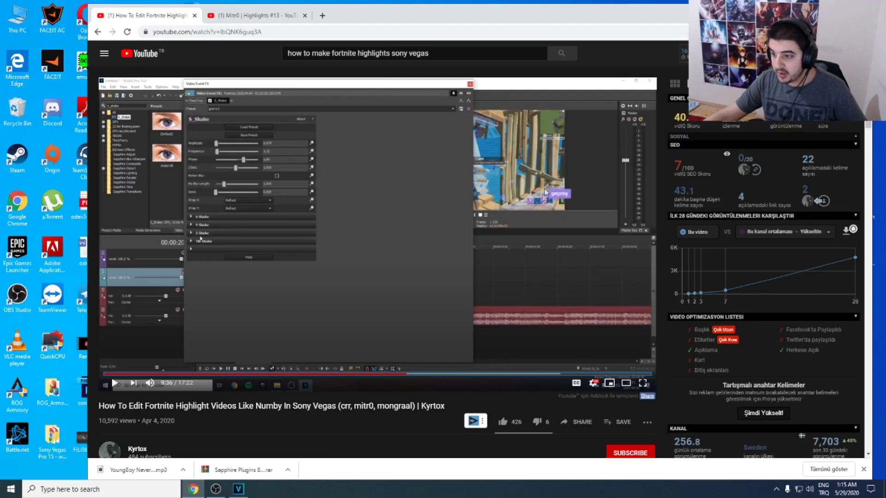
{"action": "key", "text": "super+d"}
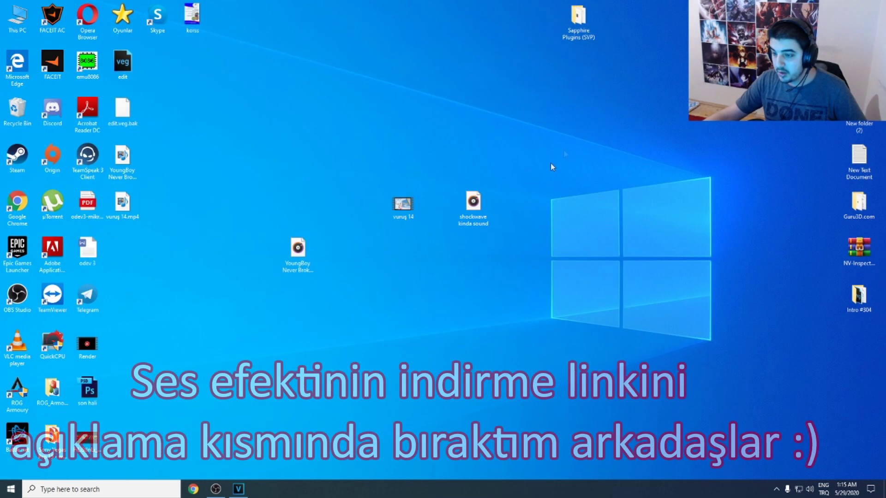
{"action": "left_click_drag", "start_coordinate": [298, 249], "coordinate": [298, 200]}
{"action": "left_click_drag", "start_coordinate": [474, 203], "coordinate": [536, 424]}
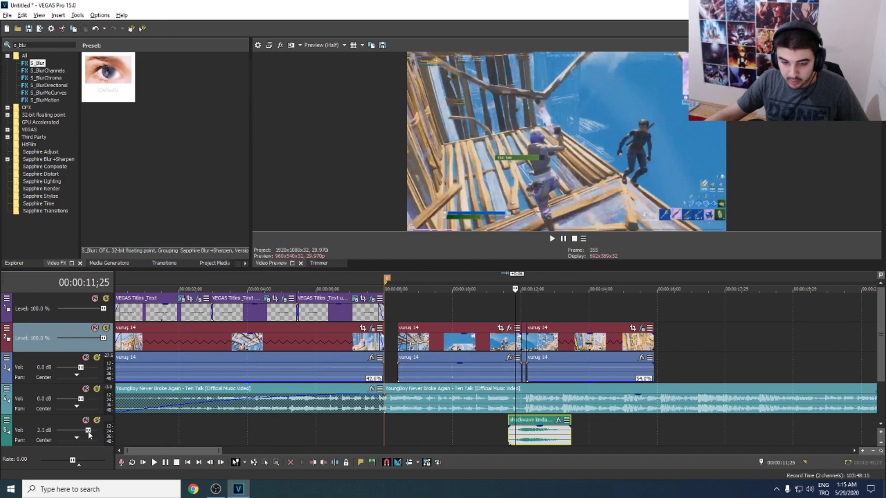
Play repeatedly from about 00:00:11;08 into the shaking clip to check the shockwave sound against the blurred transition
{"action": "left_click", "coordinate": [497, 343]}
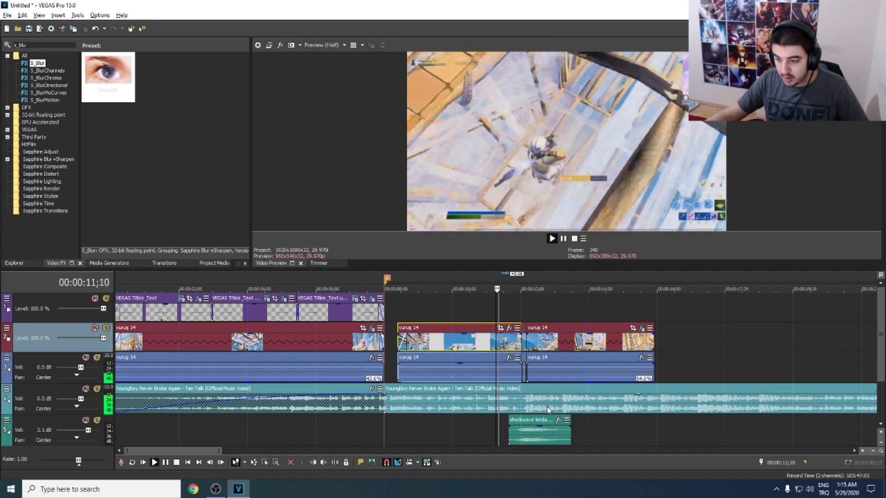
{"action": "key", "text": "space"}
{"action": "scroll", "coordinate": [567, 400], "scroll_direction": "up", "scroll_amount": 5}
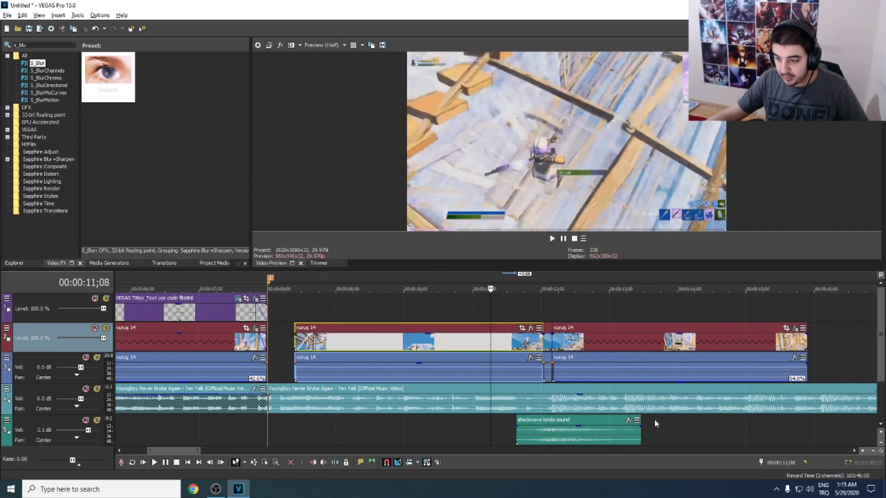
{"action": "key", "text": "space"}
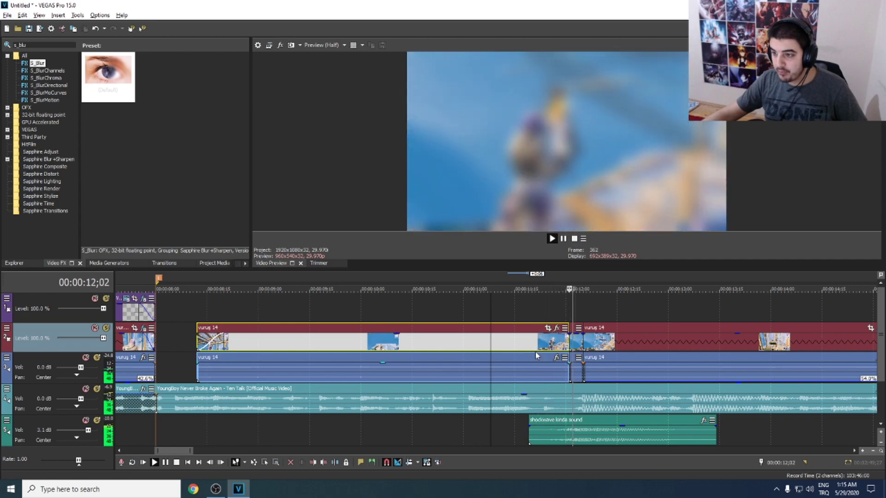
{"action": "key", "text": "space"}
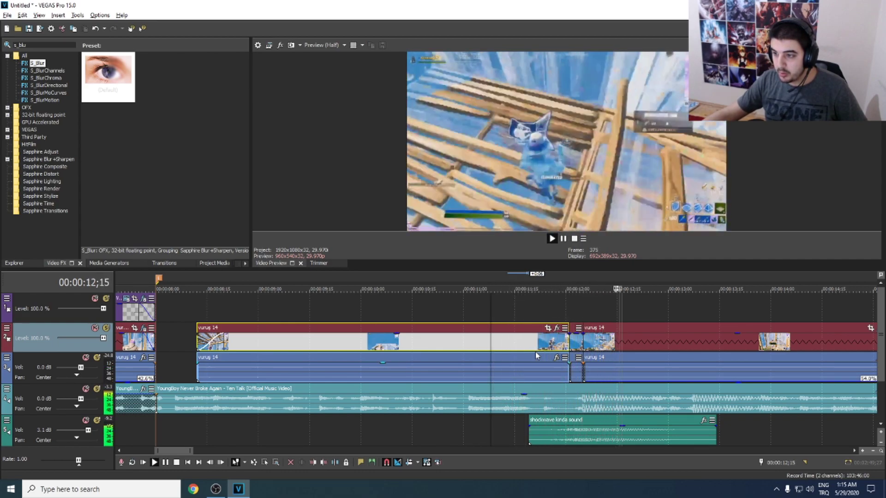
{"action": "key", "text": "space"}
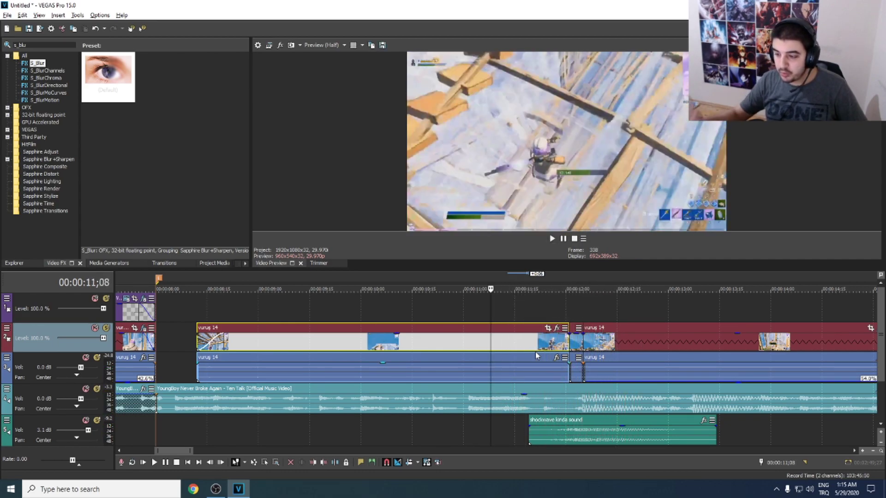
{"action": "key", "text": "space"}
{"action": "key", "text": "space"}
{"action": "key", "text": "space"}
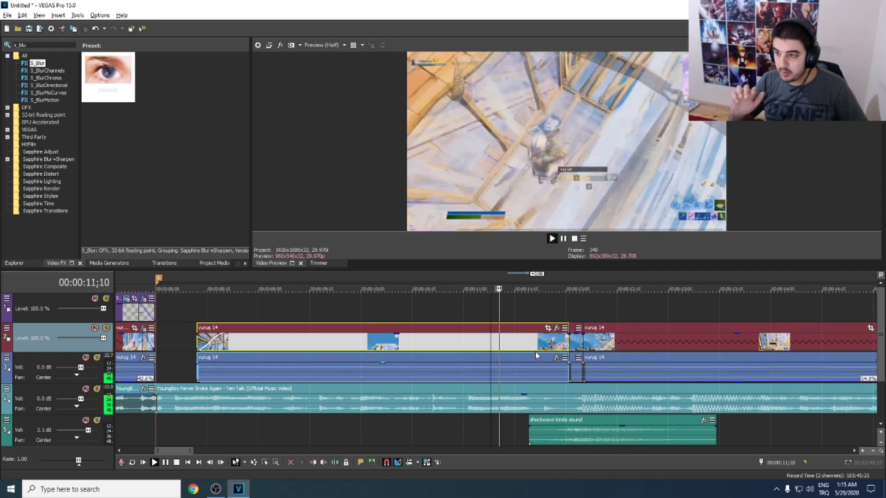
{"action": "key", "text": "space"}
{"action": "key", "text": "space"}
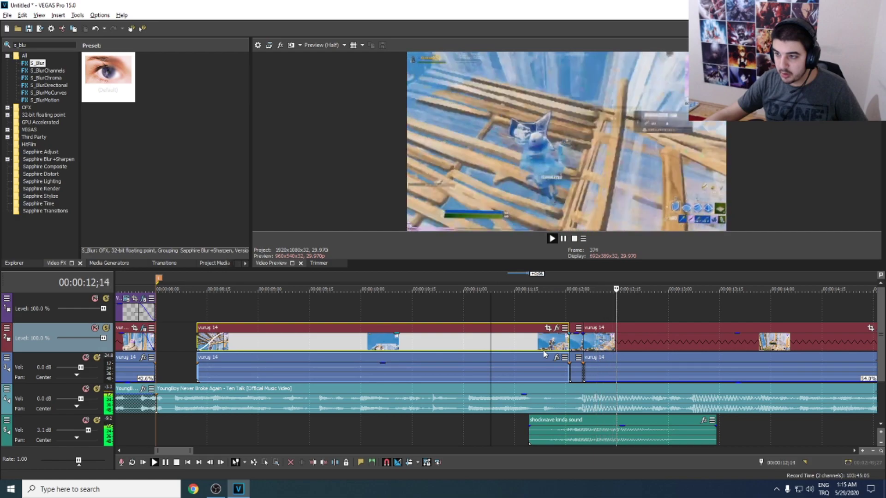
{"action": "key", "text": "space"}
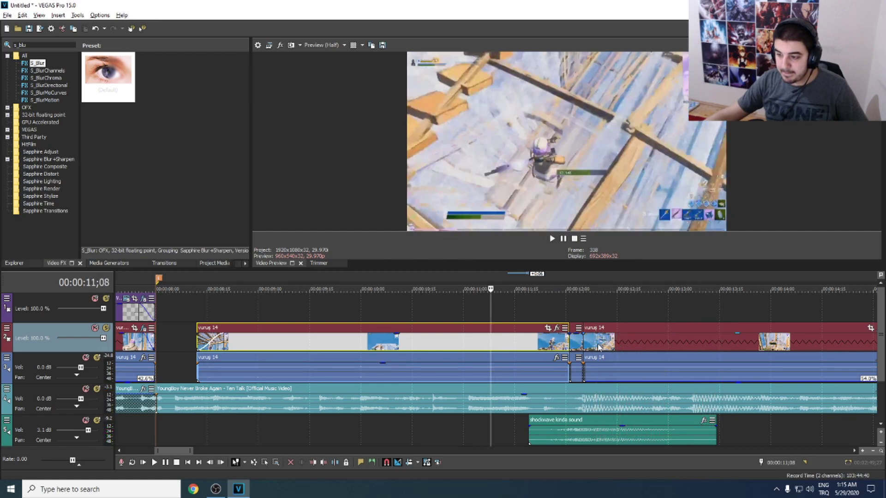
Split the shaking clip at 00:00:13;14, where the shockwave sound ends, and delete the remainder
{"action": "left_click", "coordinate": [599, 347]}
{"action": "key", "text": "space"}
{"action": "key", "text": "Return"}
{"action": "key", "text": "s"}
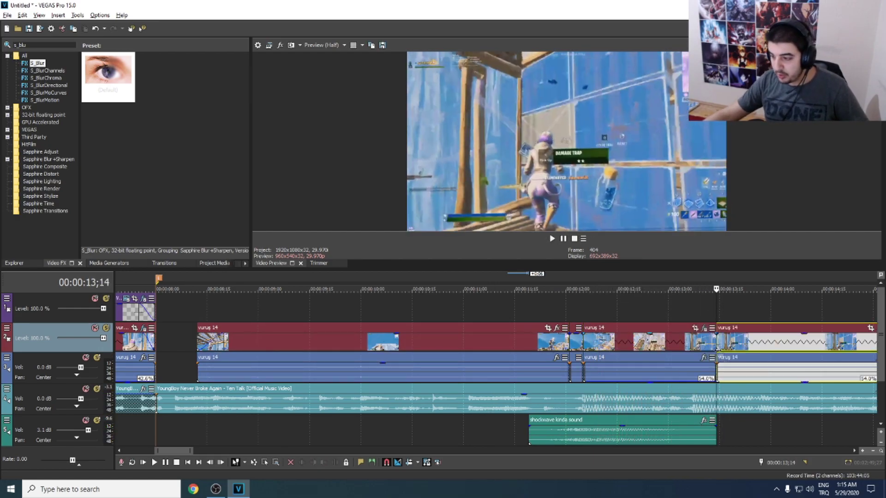
{"action": "key", "text": "Delete"}
{"action": "left_click", "coordinate": [730, 397]}
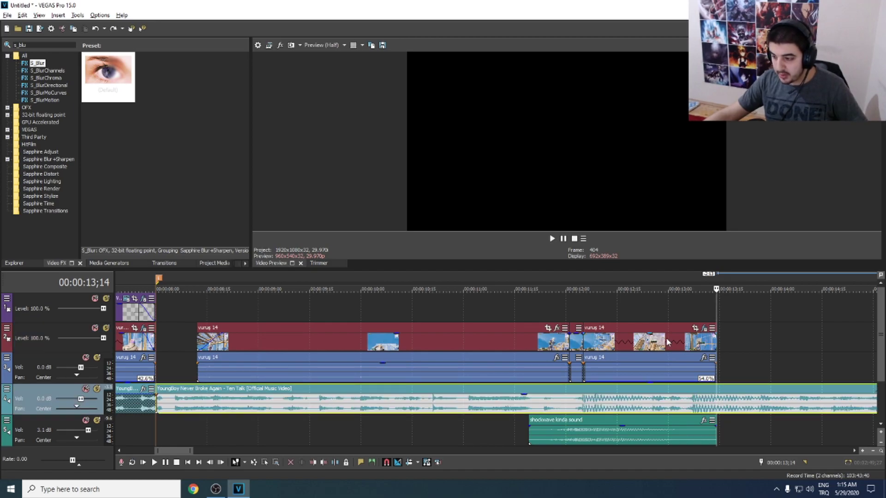
Play the shortened transition from 00:00:11;22, and the whole edit from the beginning, to review the result
{"action": "left_click", "coordinate": [538, 341]}
{"action": "key", "text": "space"}
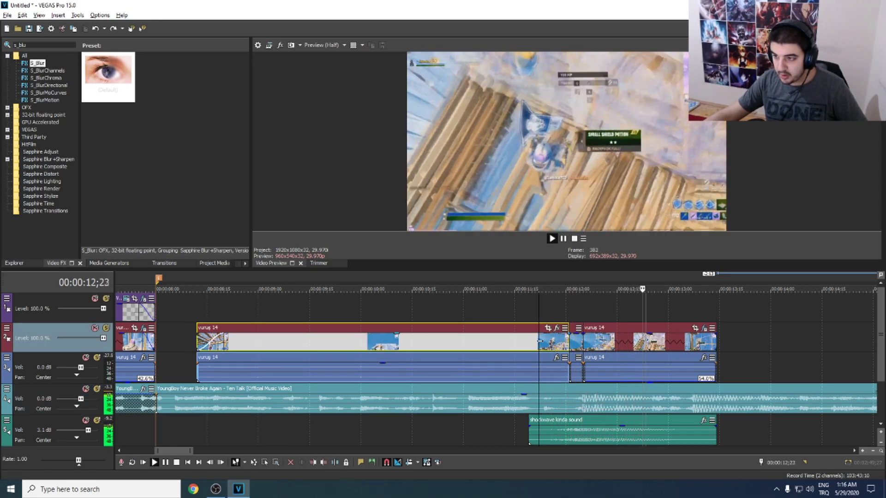
{"action": "key", "text": "space"}
{"action": "scroll", "coordinate": [413, 374], "scroll_direction": "down", "scroll_amount": 3}
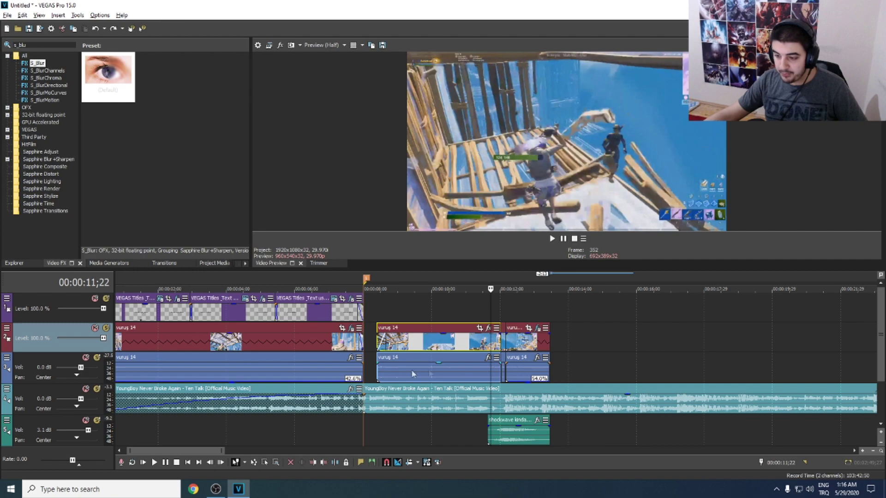
{"action": "left_click", "coordinate": [189, 461]}
{"action": "left_click", "coordinate": [116, 346]}
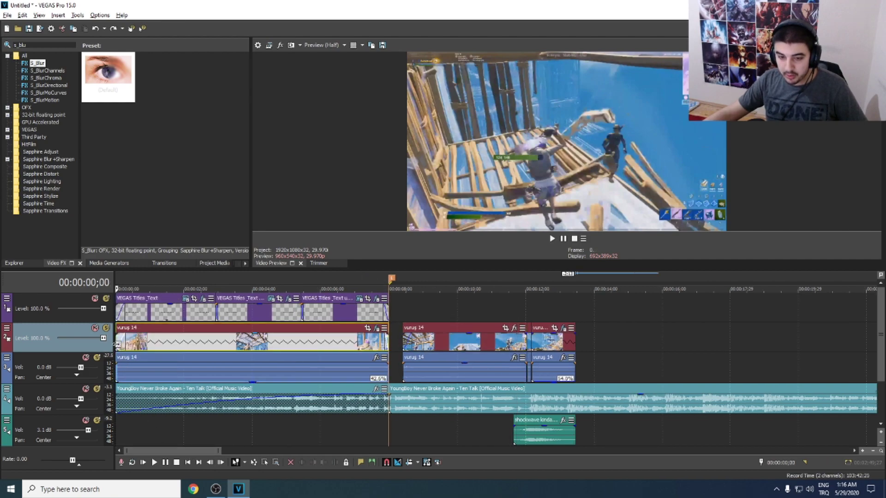
{"action": "key", "text": "space"}
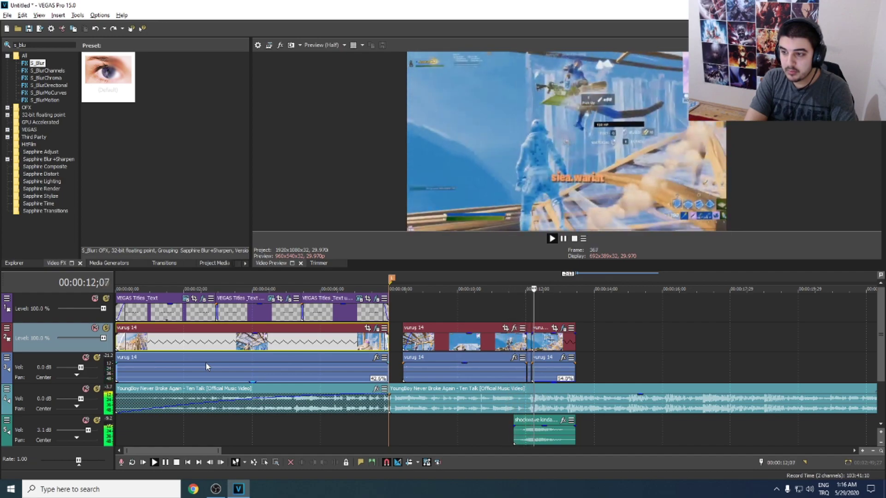
{"action": "key", "text": "space"}
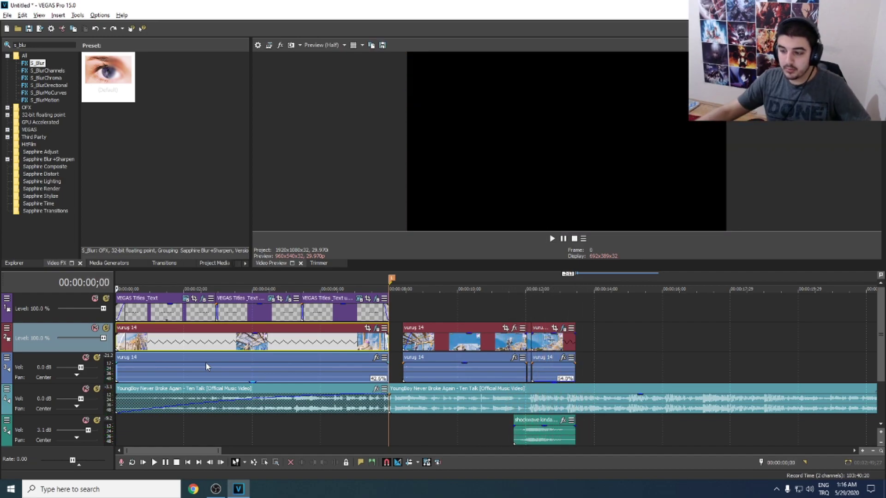
Play again from 00:00:11;19 through the blurred piece and the shaking clip to examine the impact moment
{"action": "left_click", "coordinate": [513, 367]}
{"action": "key", "text": "space"}
{"action": "key", "text": "space"}
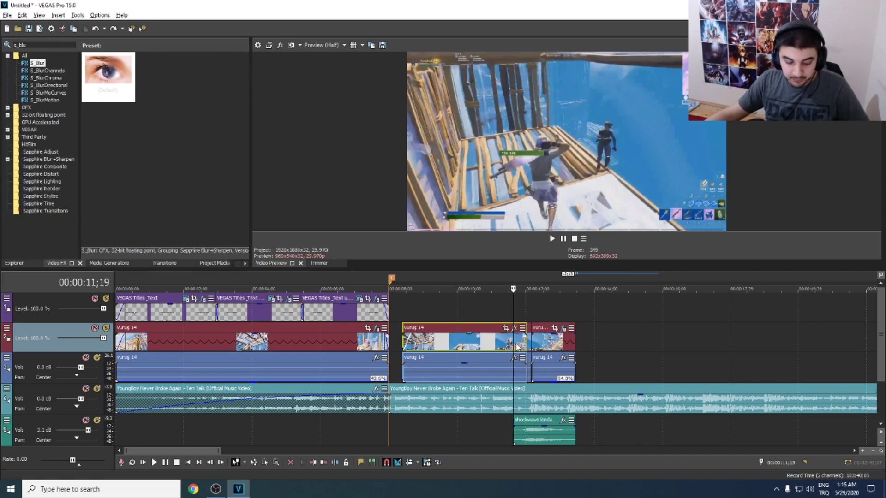
{"action": "key", "text": "space"}
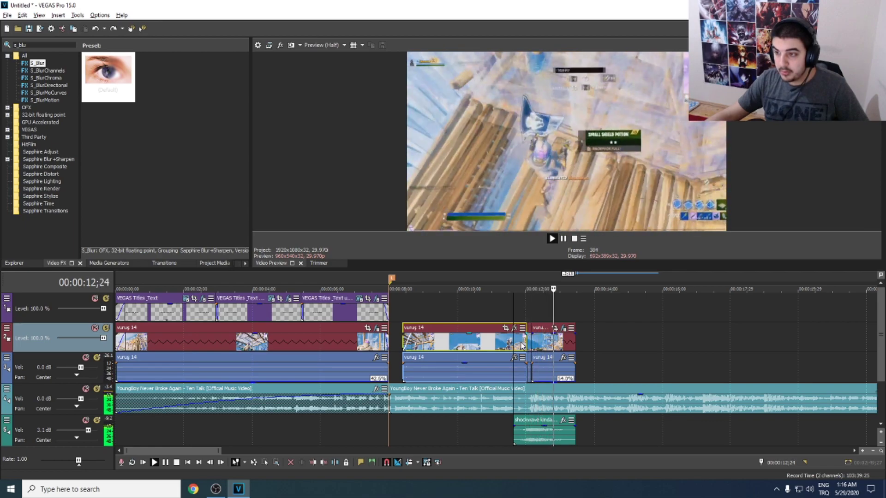
{"action": "key", "text": "space"}
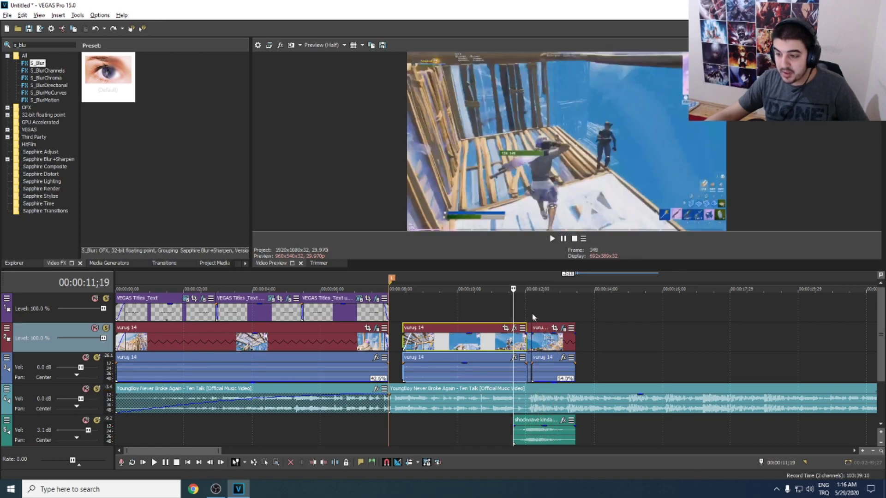
Play the end of the gameplay clip into the shaking clip and set the cursor at 00:00:12;01, where the blurred piece starts
{"action": "left_click", "coordinate": [528, 309]}
{"action": "key", "text": "space"}
{"action": "key", "text": "space"}
{"action": "scroll", "coordinate": [556, 310], "scroll_direction": "up", "scroll_amount": 4}
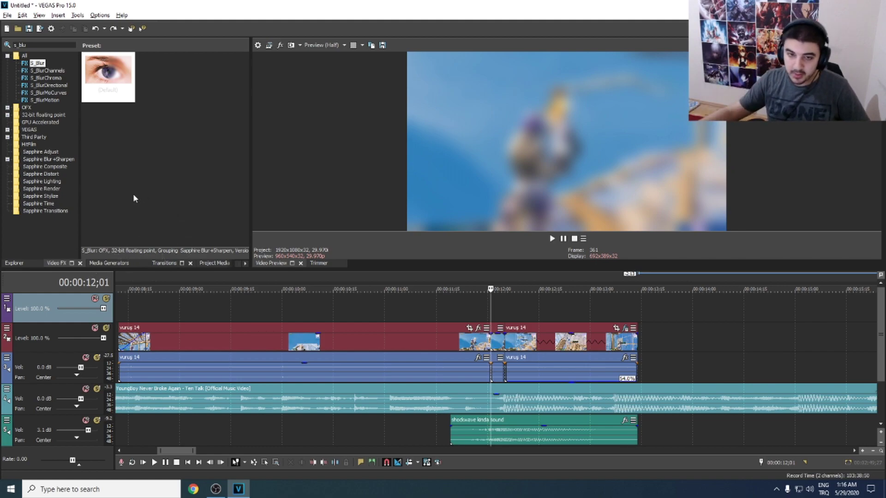
Find the Solid Color media generator with the search "solid" and add its White preset to the titles track above the blurred piece
{"action": "double_click", "coordinate": [39, 45]}
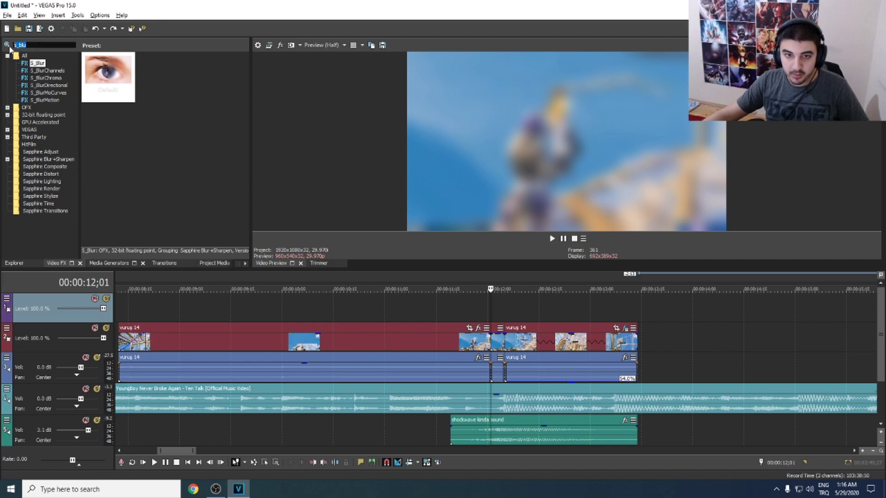
{"action": "key", "text": "BackSpace"}
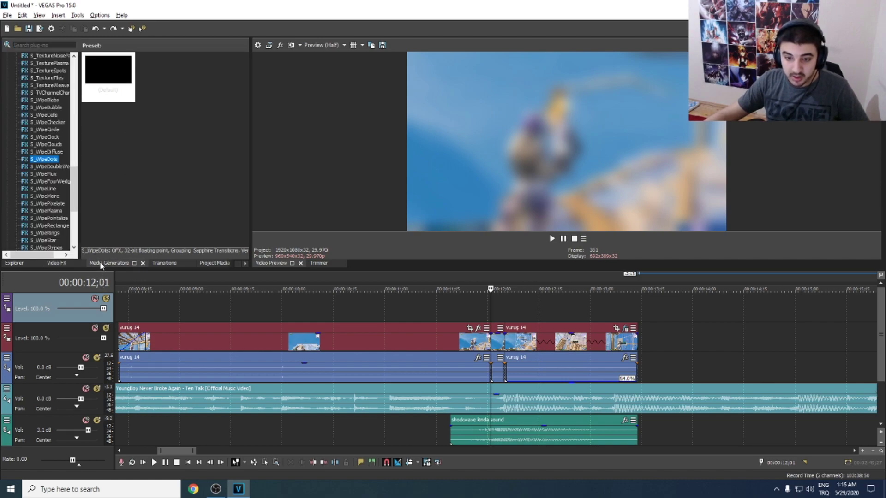
{"action": "left_click", "coordinate": [46, 45]}
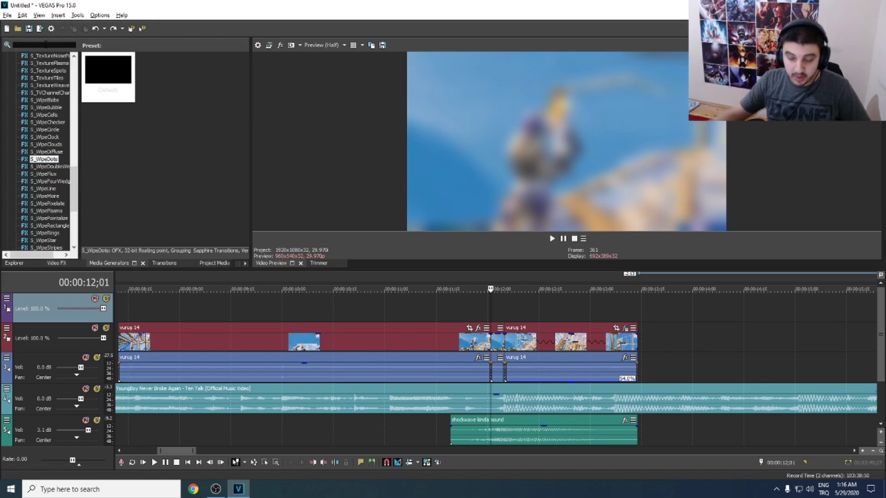
{"action": "type", "text": "solid"}
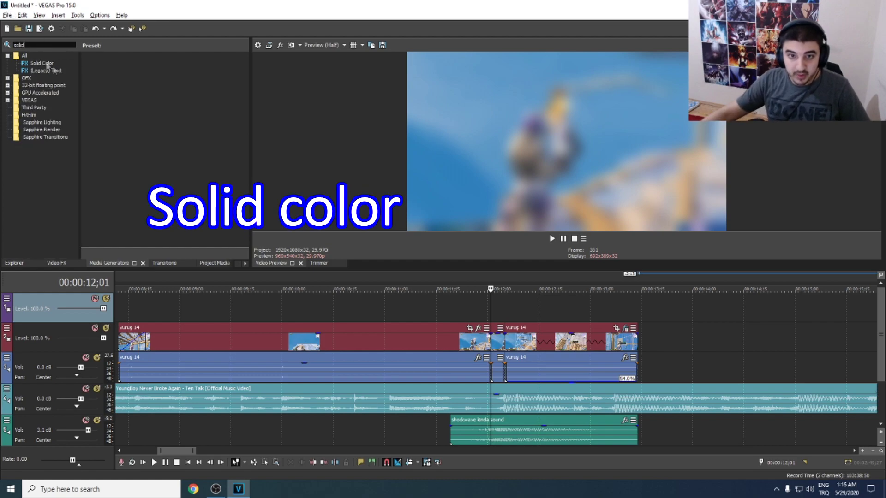
{"action": "left_click", "coordinate": [48, 65]}
{"action": "left_click_drag", "start_coordinate": [113, 83], "coordinate": [429, 306]}
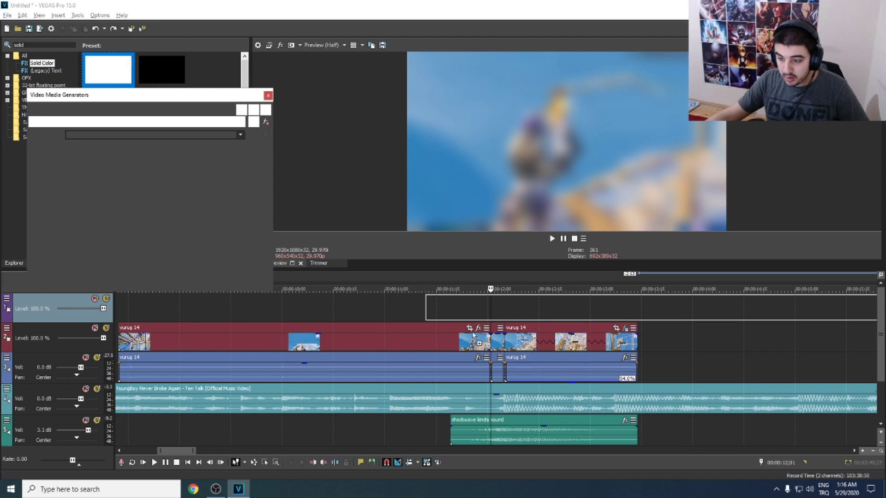
{"action": "left_click", "coordinate": [268, 95]}
Trim the white solid color to the length of the blurred piece, from 00:00:12;01 to 00:00:12;05
{"action": "scroll", "coordinate": [629, 328], "scroll_direction": "down", "scroll_amount": 5}
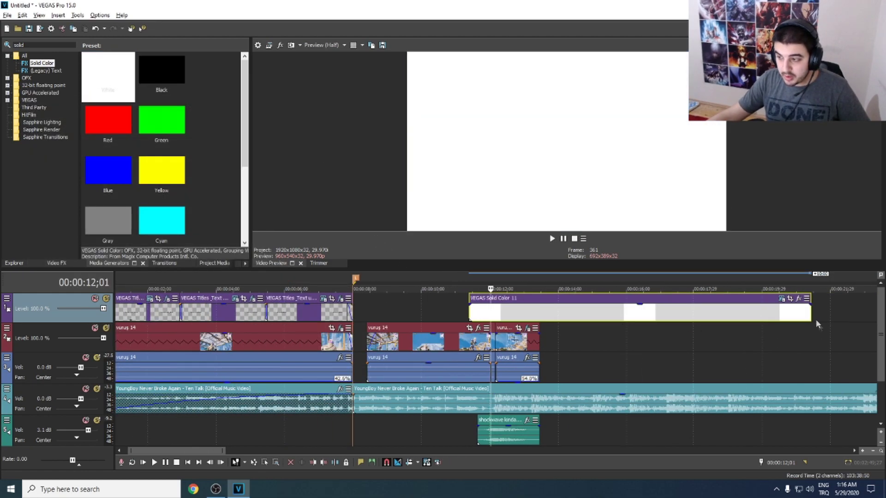
{"action": "left_click_drag", "start_coordinate": [810, 313], "coordinate": [490, 313]}
{"action": "scroll", "coordinate": [546, 335], "scroll_direction": "up", "scroll_amount": 4}
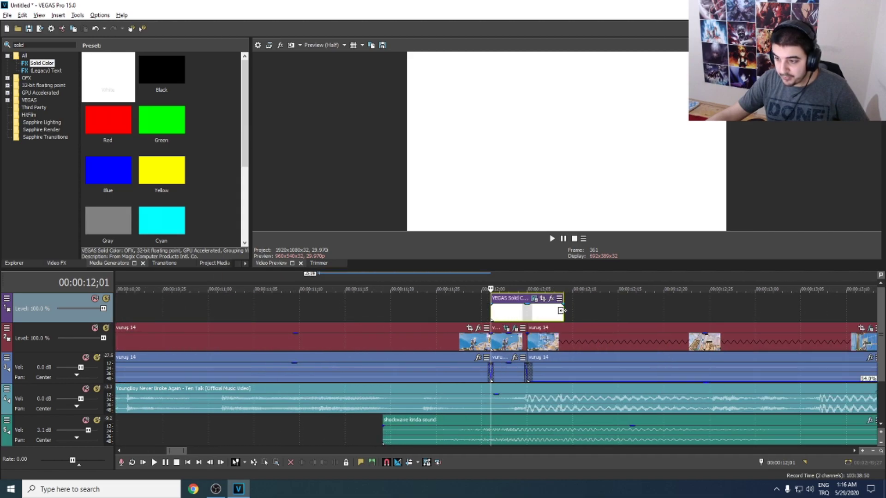
{"action": "left_click_drag", "start_coordinate": [563, 310], "coordinate": [527, 311]}
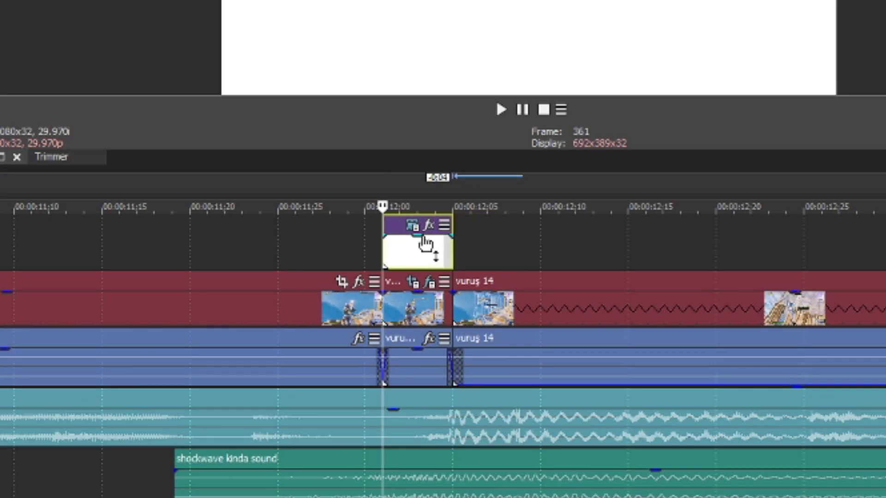
Give the white solid color a two-frame fade-in and a fade-out meeting in its middle, and play the flash from 00:00:11;29
{"action": "left_click_drag", "start_coordinate": [425, 243], "coordinate": [389, 236]}
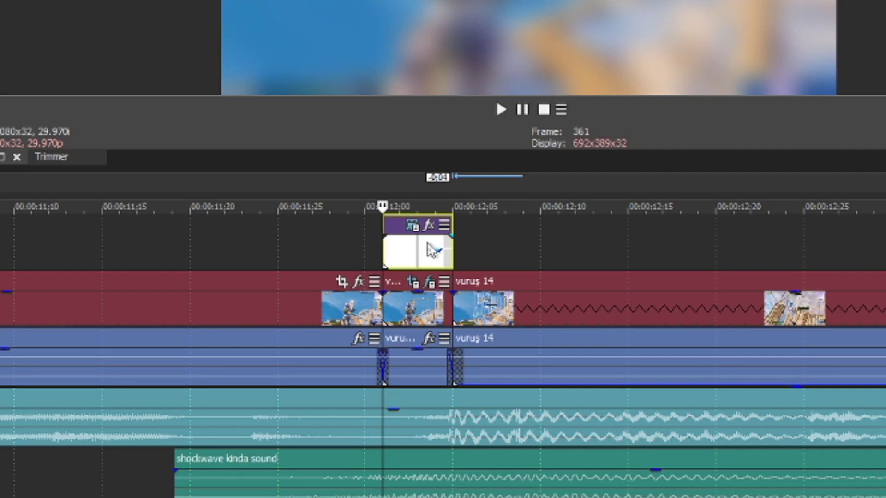
{"action": "left_click_drag", "start_coordinate": [451, 234], "coordinate": [418, 236]}
{"action": "left_click", "coordinate": [347, 257]}
{"action": "key", "text": "space"}
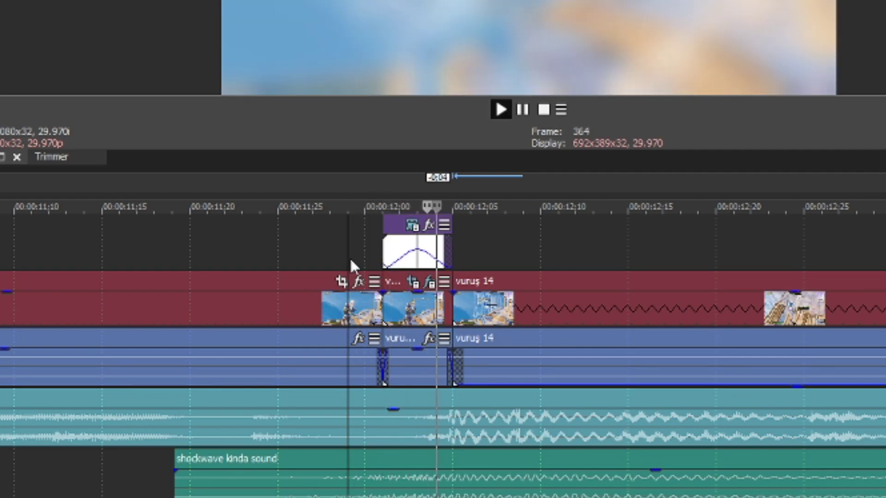
{"action": "key", "text": "space"}
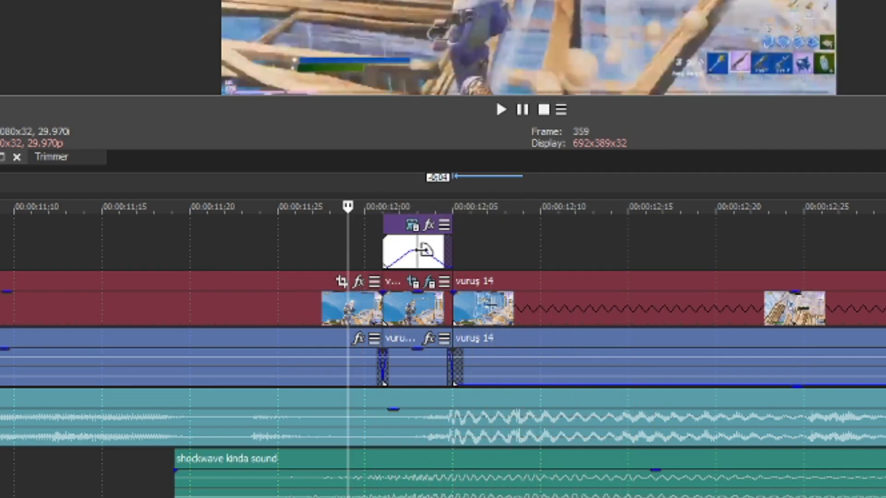
Lower the opacity of the white solid color to about 23%
{"action": "scroll", "coordinate": [421, 254], "scroll_direction": "up", "scroll_amount": 5}
{"action": "left_click", "coordinate": [657, 249]}
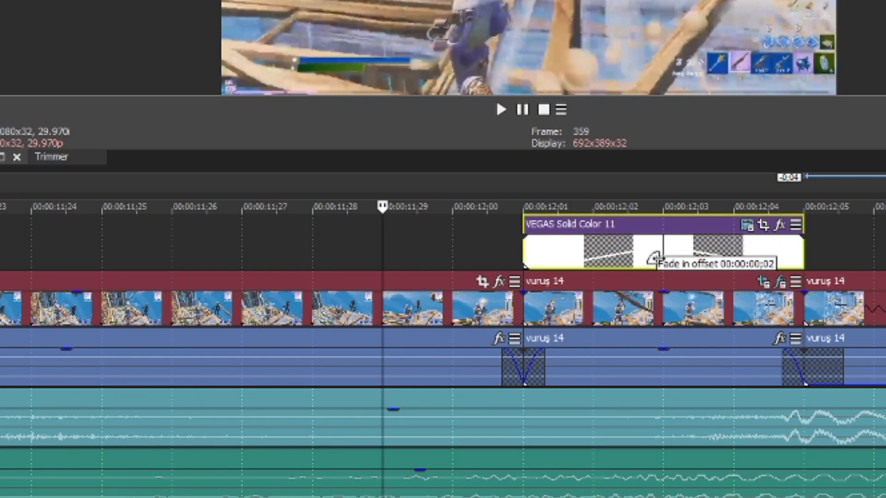
{"action": "left_click_drag", "start_coordinate": [648, 253], "coordinate": [699, 270]}
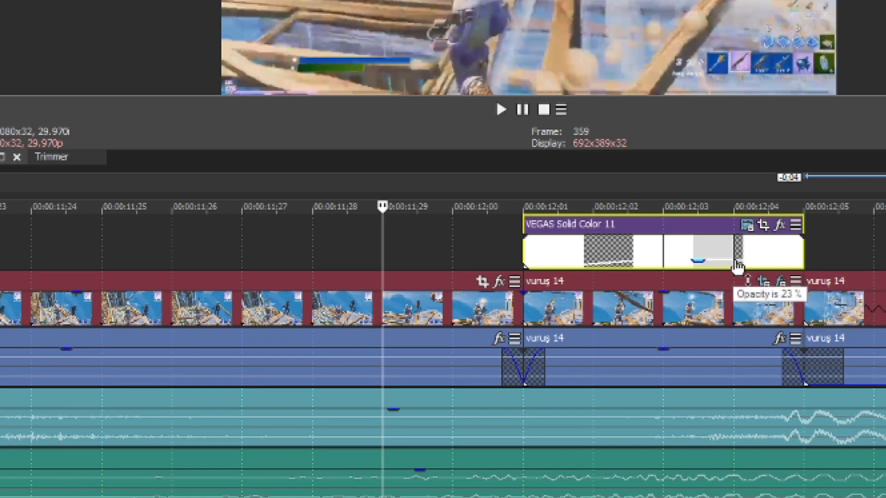
Play the softened white flash from just before the blurred piece and again from 00:00:11;06 to check its strength
{"action": "left_click", "coordinate": [467, 250]}
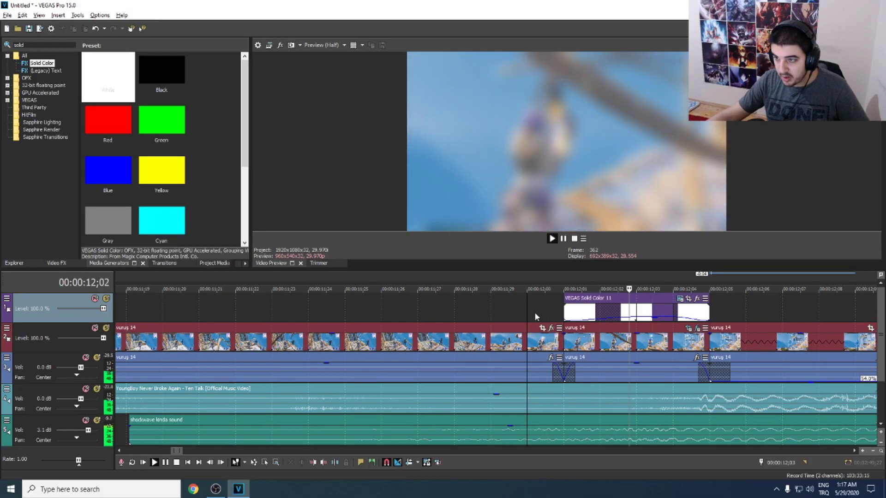
{"action": "scroll", "coordinate": [535, 312], "scroll_direction": "down", "scroll_amount": 5}
{"action": "key", "text": "space"}
{"action": "key", "text": "Right"}
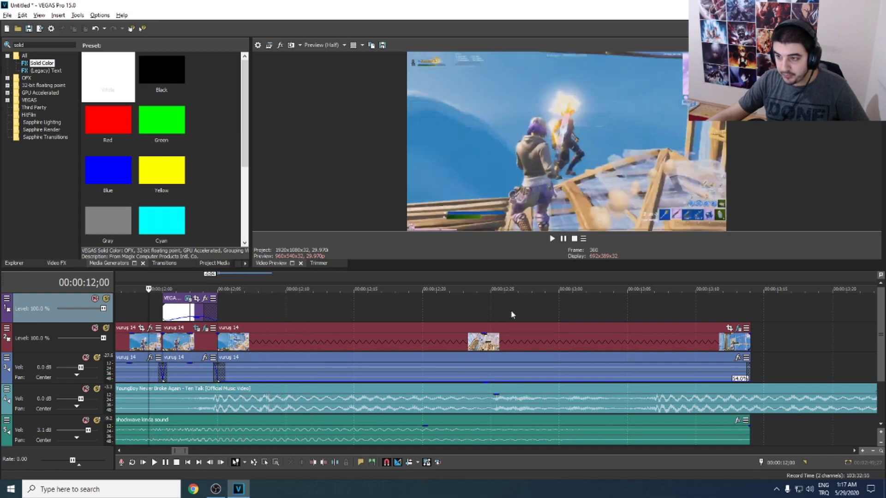
{"action": "scroll", "coordinate": [511, 310], "scroll_direction": "down", "scroll_amount": 5}
{"action": "left_click", "coordinate": [436, 307]}
{"action": "key", "text": "space"}
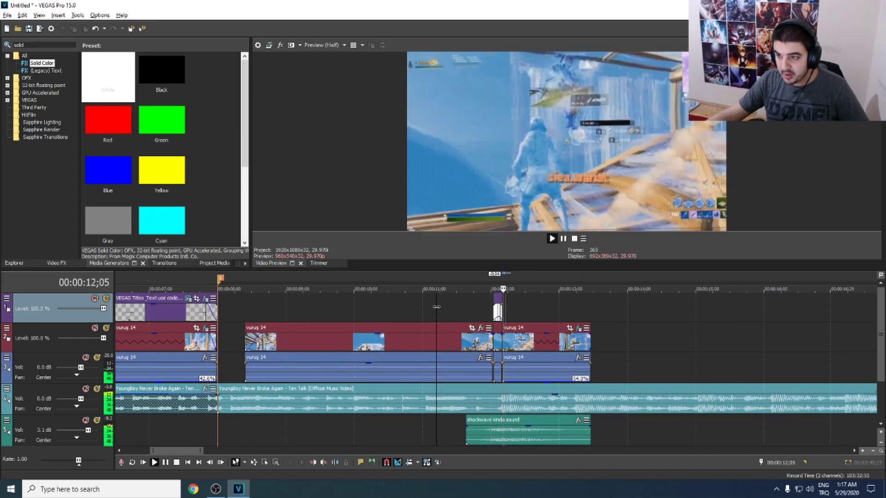
{"action": "key", "text": "space"}
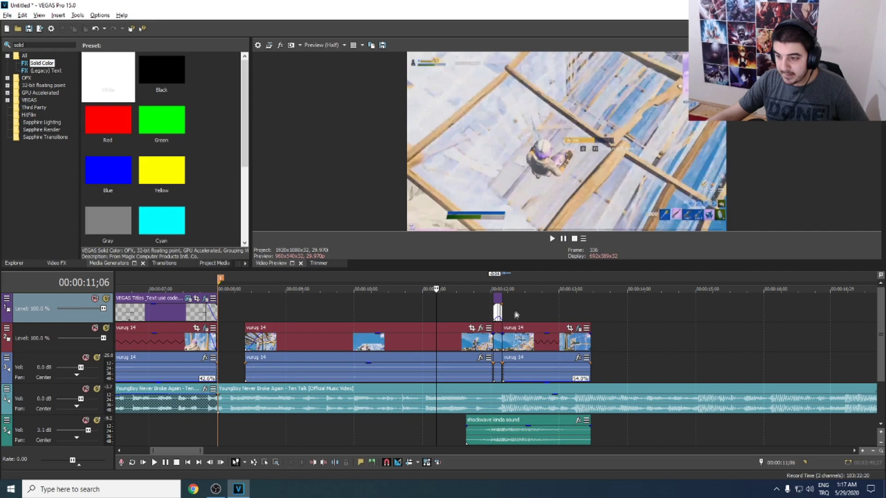
Extend the end of the white solid color by one frame, past the end of the blurred piece
{"action": "scroll", "coordinate": [510, 310], "scroll_direction": "up", "scroll_amount": 3}
{"action": "scroll", "coordinate": [751, 314], "scroll_direction": "up", "scroll_amount": 2}
{"action": "scroll", "coordinate": [754, 311], "scroll_direction": "up", "scroll_amount": 2}
{"action": "left_click_drag", "start_coordinate": [754, 310], "coordinate": [763, 310]}
Play the lengthened flash repeatedly from 00:00:11;28 and from 00:00:11;14 to review the transition into the shaking clip
{"action": "left_click", "coordinate": [691, 311]}
{"action": "key", "text": "space"}
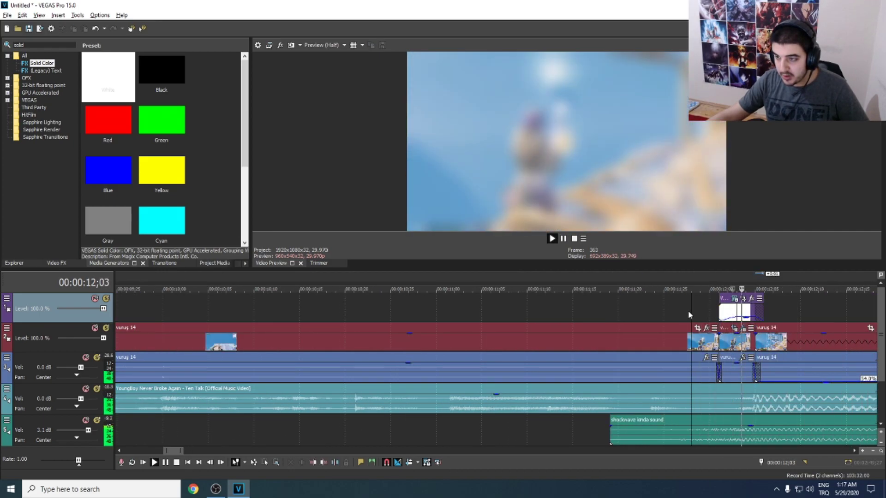
{"action": "key", "text": "space"}
{"action": "key", "text": "space"}
{"action": "key", "text": "space"}
{"action": "scroll", "coordinate": [688, 311], "scroll_direction": "down", "scroll_amount": 4}
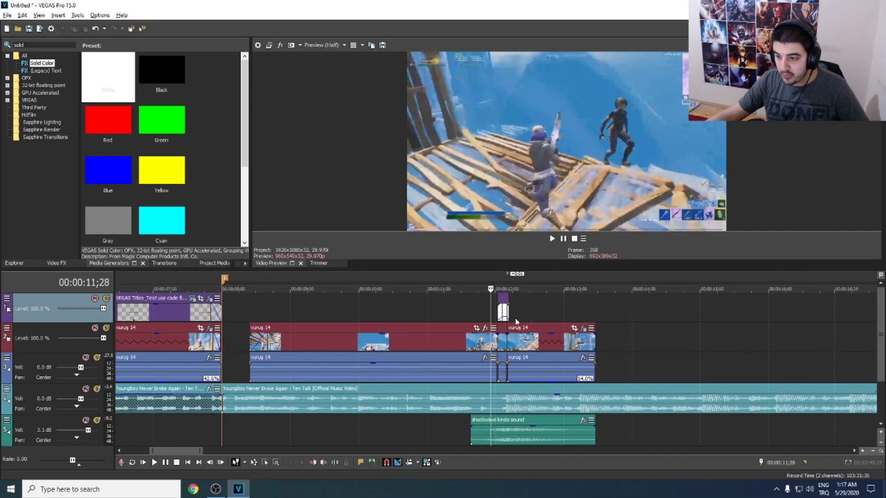
{"action": "key", "text": "space"}
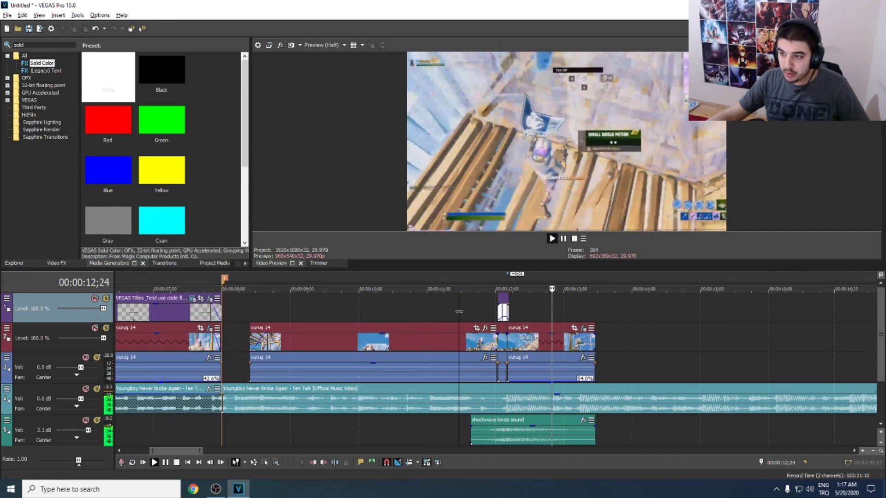
{"action": "key", "text": "space"}
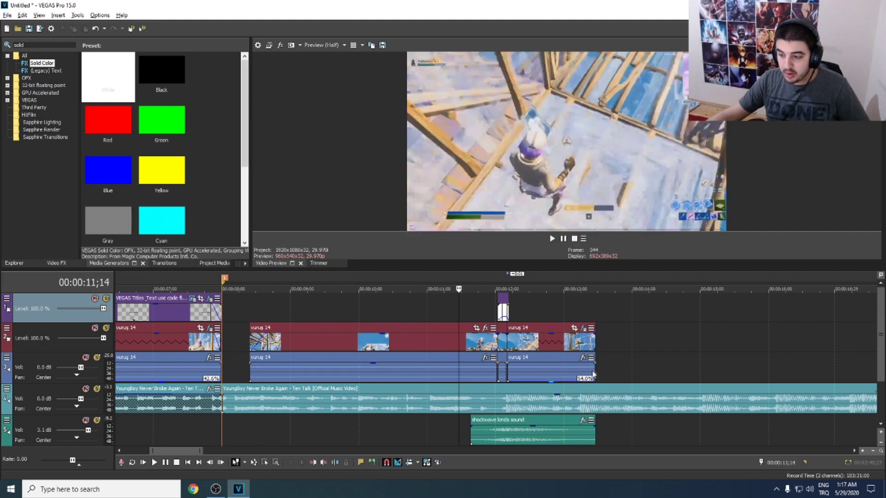
{"action": "scroll", "coordinate": [596, 392], "scroll_direction": "down", "scroll_amount": 3}
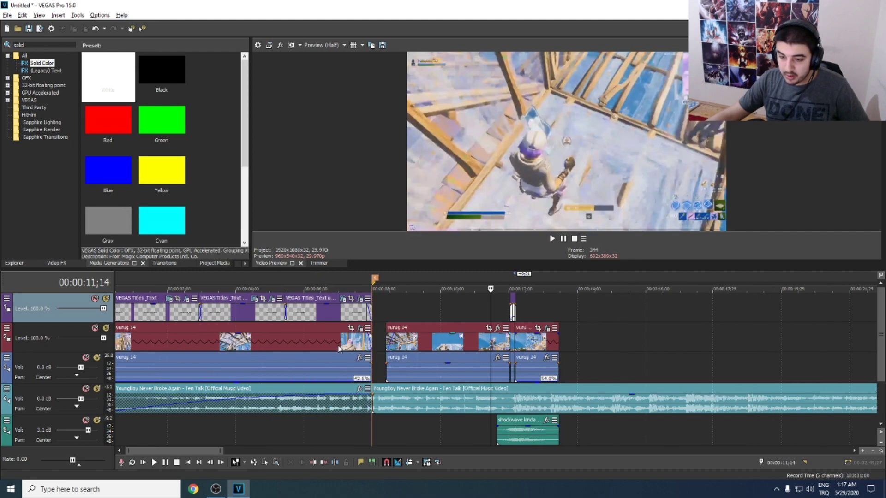
{"action": "left_click", "coordinate": [116, 328]}
{"action": "left_click", "coordinate": [521, 339]}
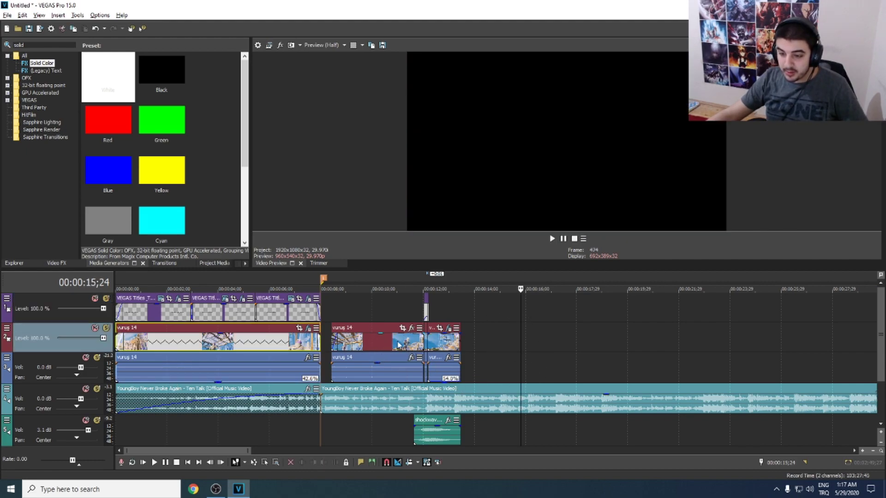
{"action": "left_click", "coordinate": [381, 350]}
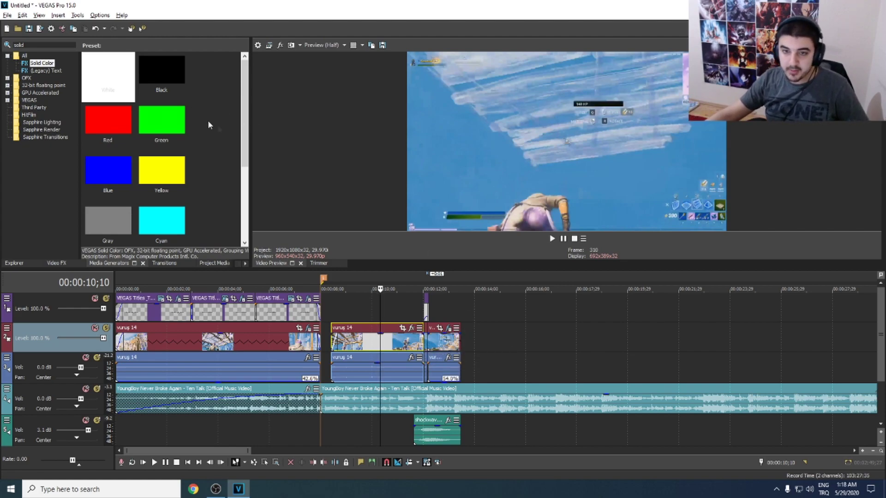
{"action": "left_click", "coordinate": [56, 266]}
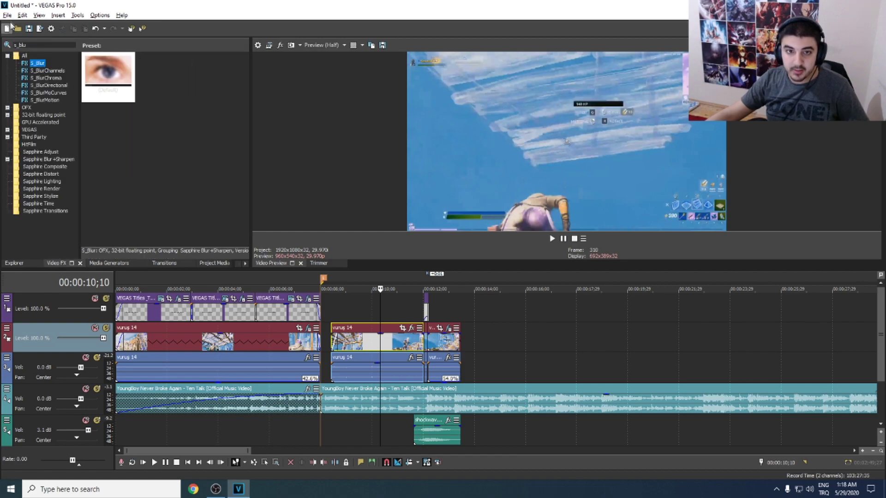
{"action": "left_click", "coordinate": [7, 15]}
{"action": "left_click", "coordinate": [7, 15]}
{"action": "left_click", "coordinate": [7, 15]}
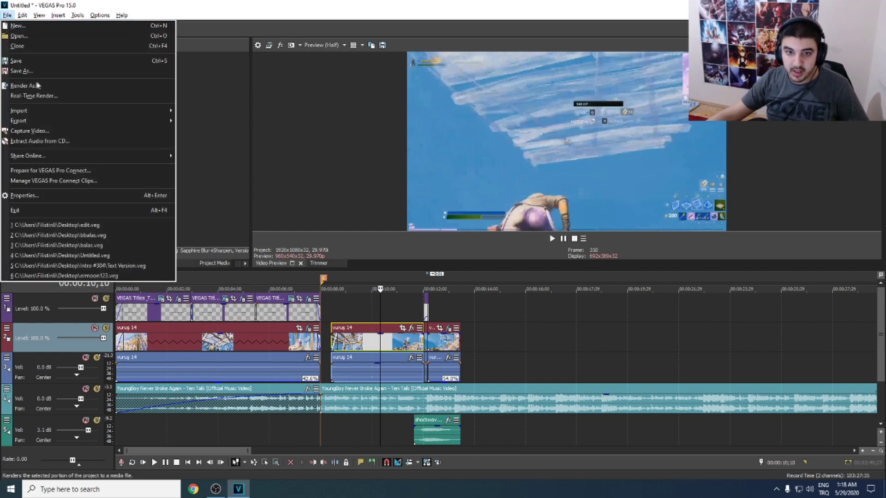
{"action": "left_click", "coordinate": [16, 87]}
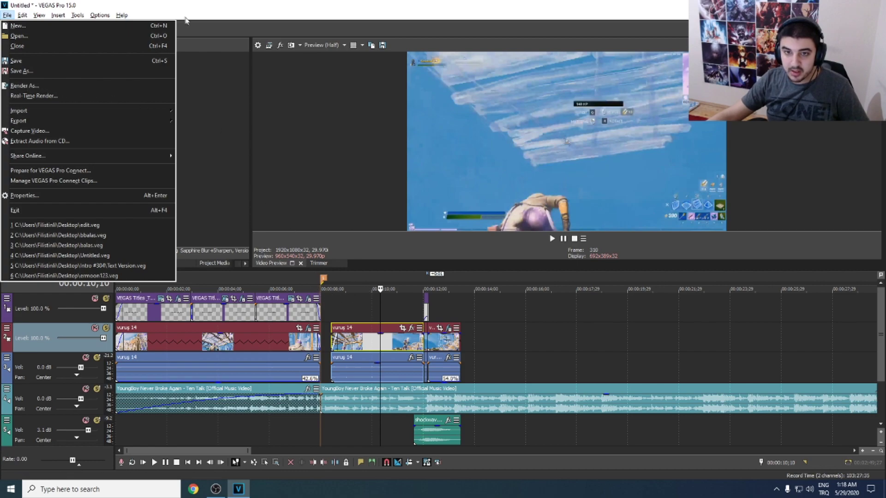
Split the song at 00:00:13;14, where the last clip ends, and delete the rest of it
{"action": "double_click", "coordinate": [462, 393]}
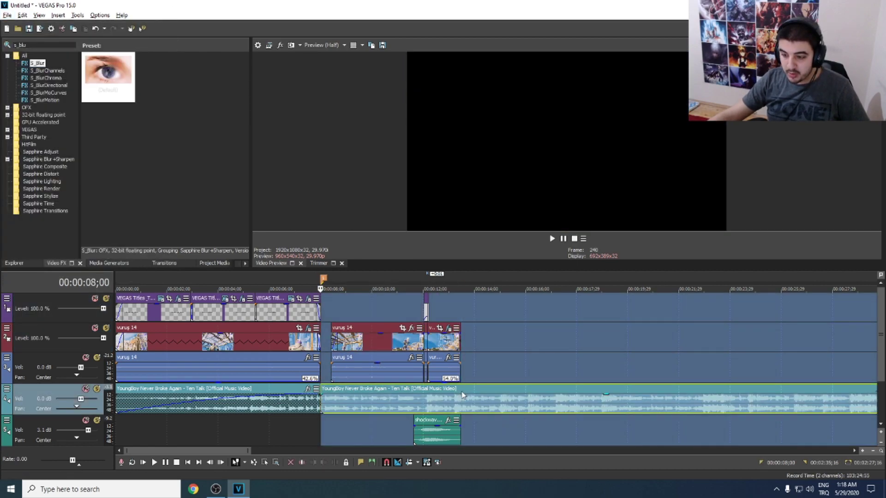
{"action": "left_click", "coordinate": [466, 394]}
{"action": "left_click", "coordinate": [461, 393]}
{"action": "key", "text": "s"}
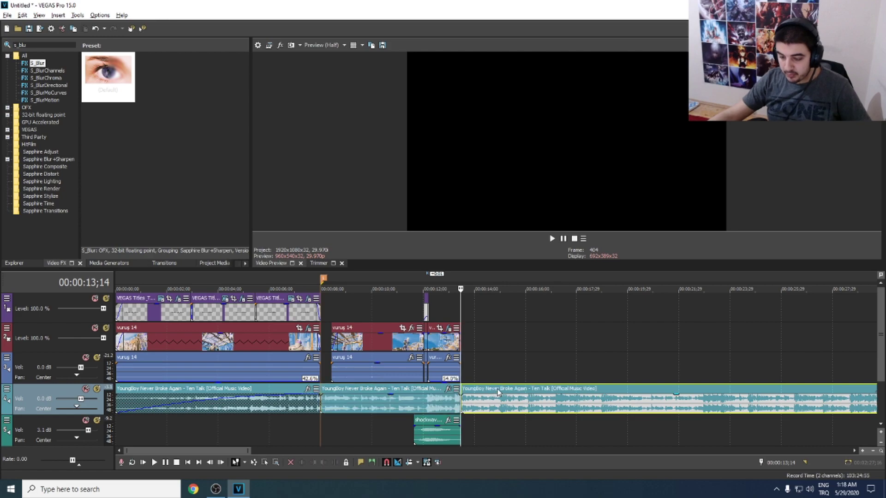
{"action": "key", "text": "Delete"}
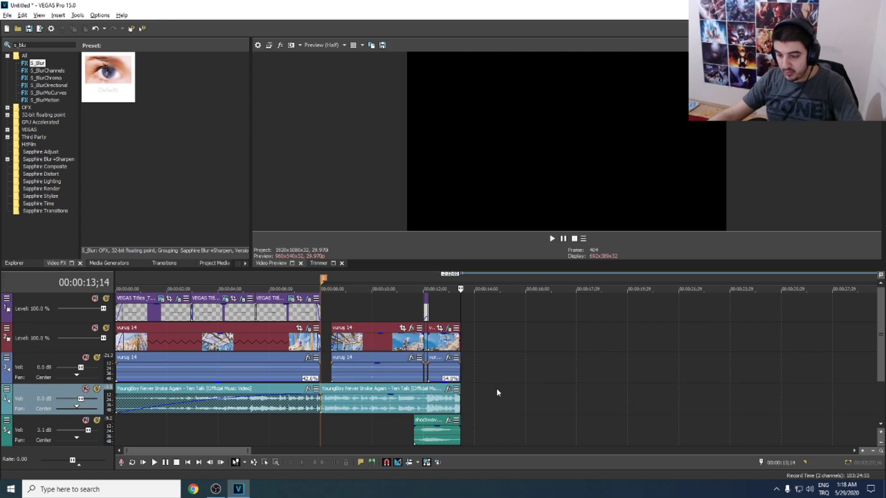
Set the time selection to cover the whole edit, from 00:00:00;00 to 00:00:13;14
{"action": "double_click", "coordinate": [217, 371]}
{"action": "double_click", "coordinate": [395, 313]}
{"action": "key", "text": "ctrl+a"}
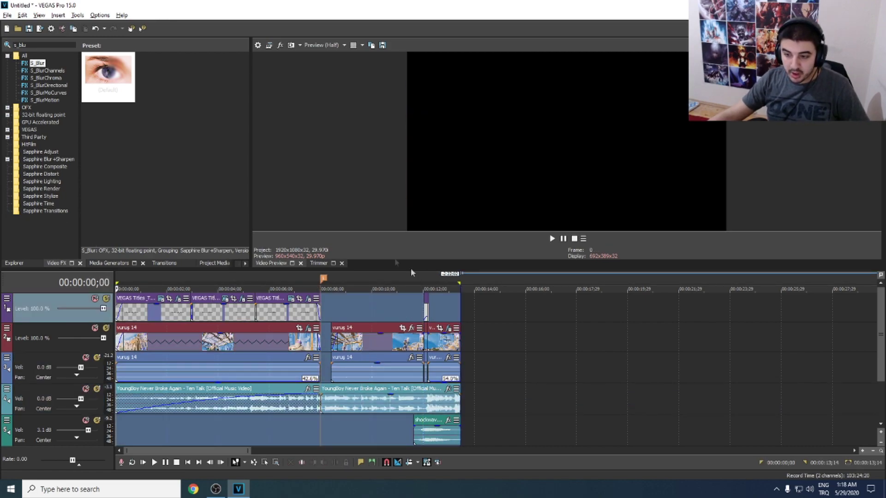
Render the selected range as "highlights 4" in MAGIX AVC/AAC MP4 with the Internet HD 1080p 59.94 fps (NVidia NVENC) template
{"action": "left_click", "coordinate": [9, 16]}
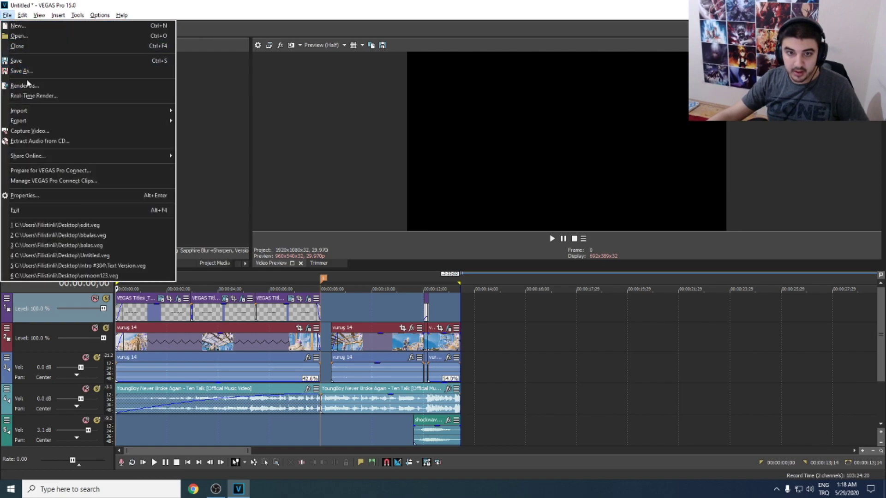
{"action": "left_click", "coordinate": [27, 85]}
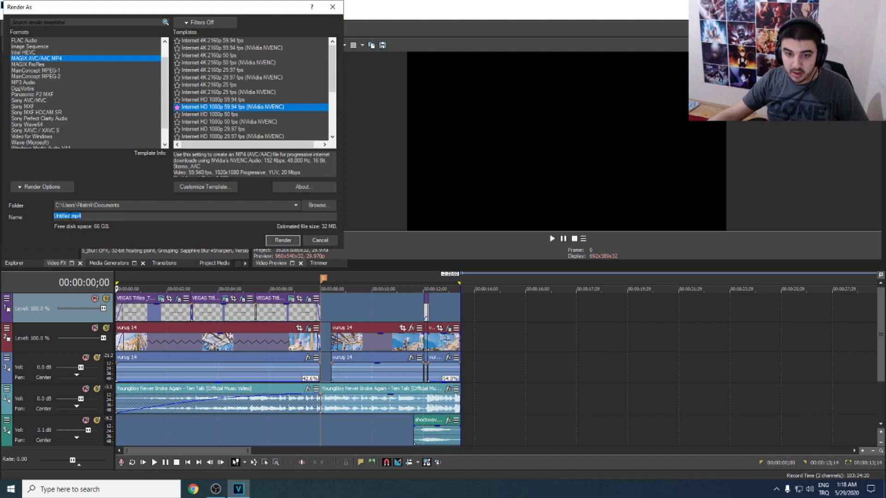
{"action": "key", "text": "BackSpace"}
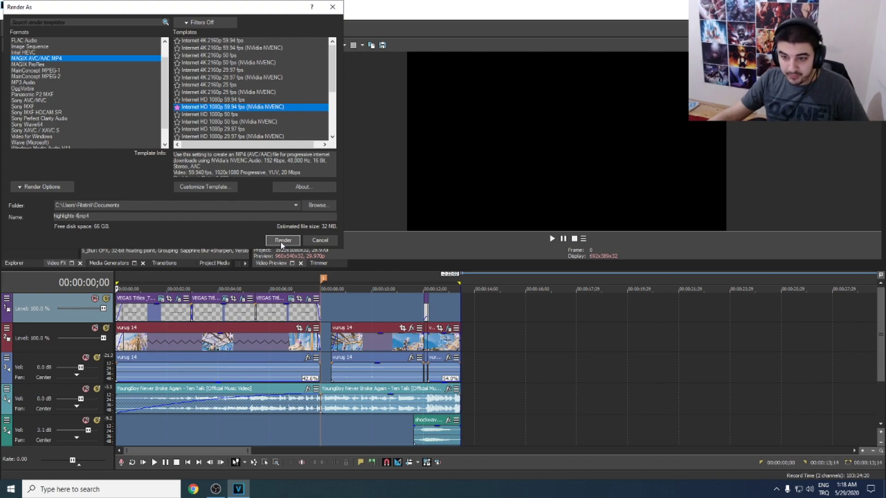
{"action": "left_click", "coordinate": [283, 240]}
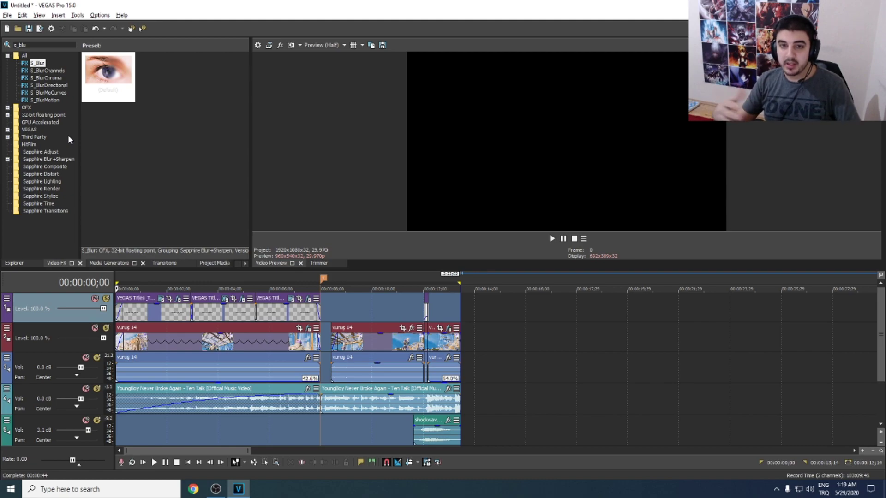
Show the desktop and move the Sapphire Plugins (SVP) folder to the empty area diagonally above the shockwave kinda sound file
{"action": "key", "text": "super+d"}
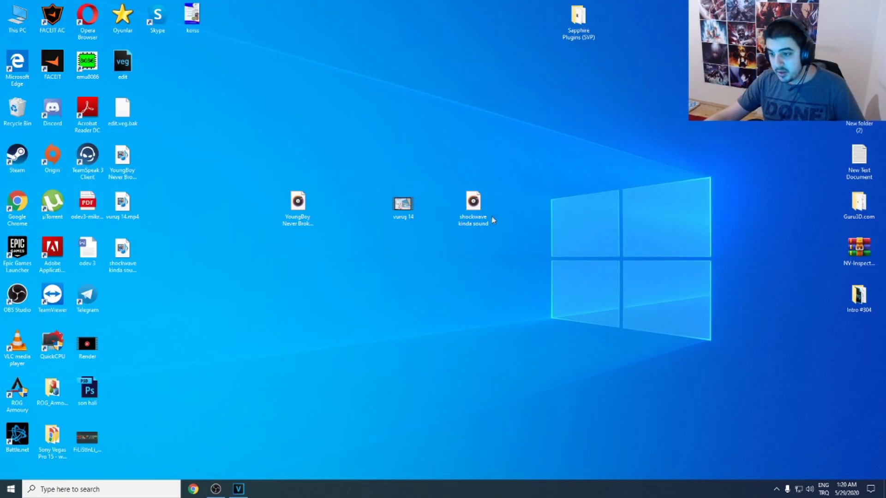
{"action": "mouse_move", "coordinate": [507, 263]}
{"action": "left_mouse_down"}
{"action": "mouse_move", "coordinate": [284, 191]}
{"action": "mouse_move", "coordinate": [508, 263]}
{"action": "left_mouse_up"}
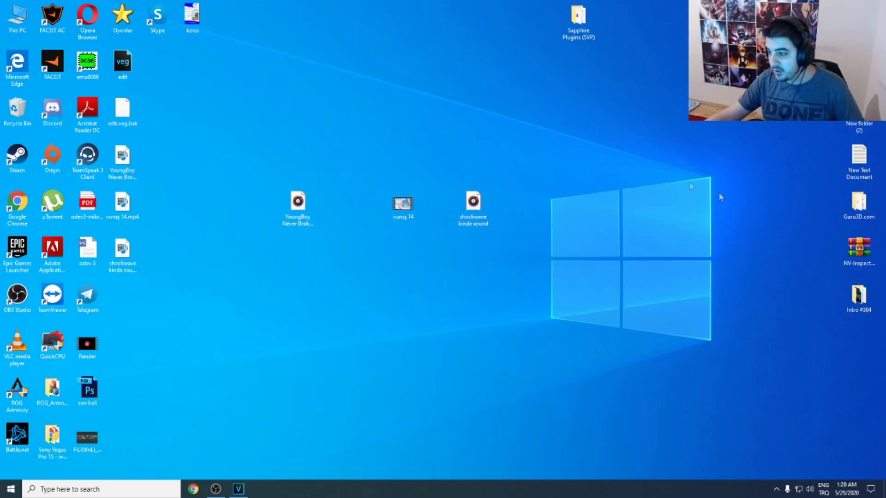
{"action": "left_click_drag", "start_coordinate": [570, 40], "coordinate": [496, 41]}
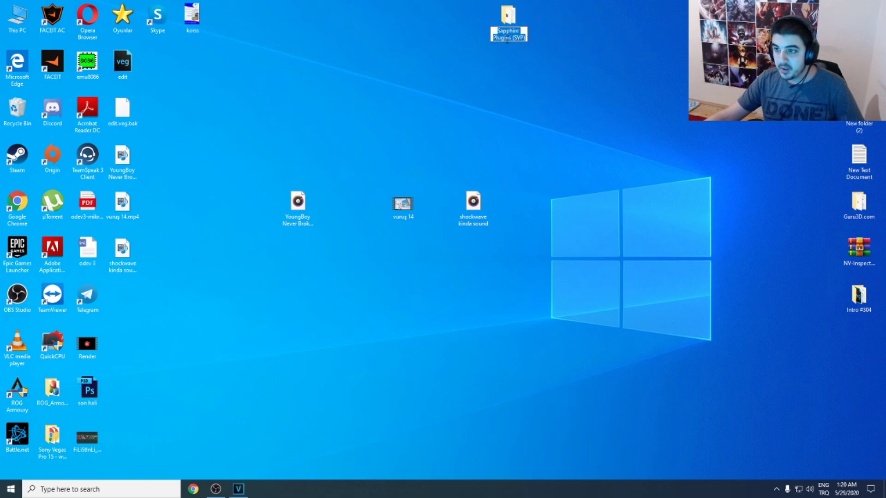
{"action": "left_click", "coordinate": [525, 36]}
{"action": "key", "text": "Return"}
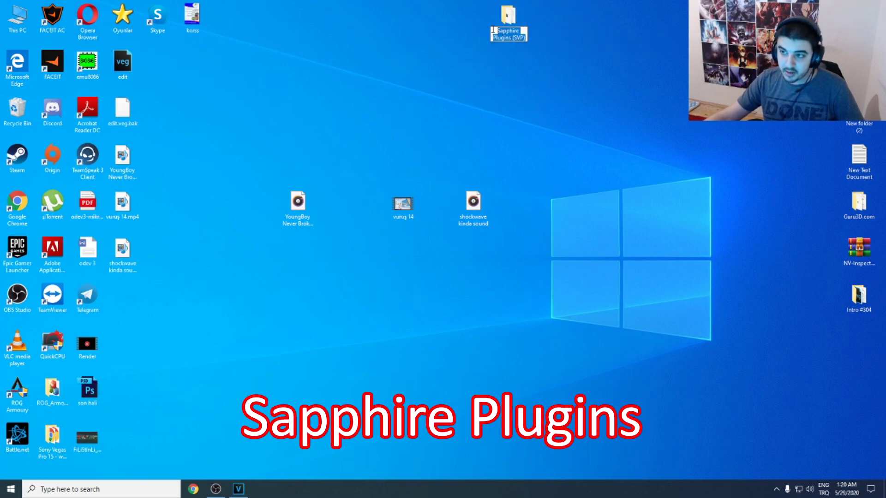
{"action": "left_click_drag", "start_coordinate": [502, 27], "coordinate": [538, 45]}
{"action": "left_click", "coordinate": [321, 36]}
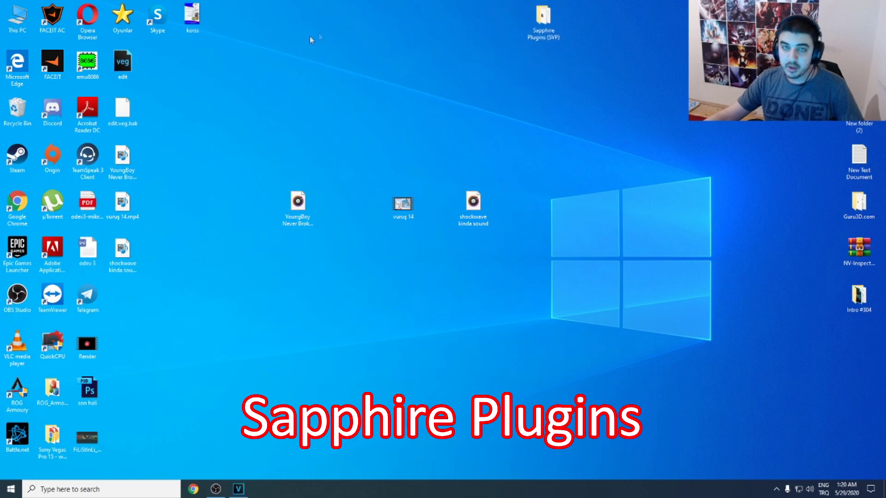
{"action": "left_click", "coordinate": [544, 21]}
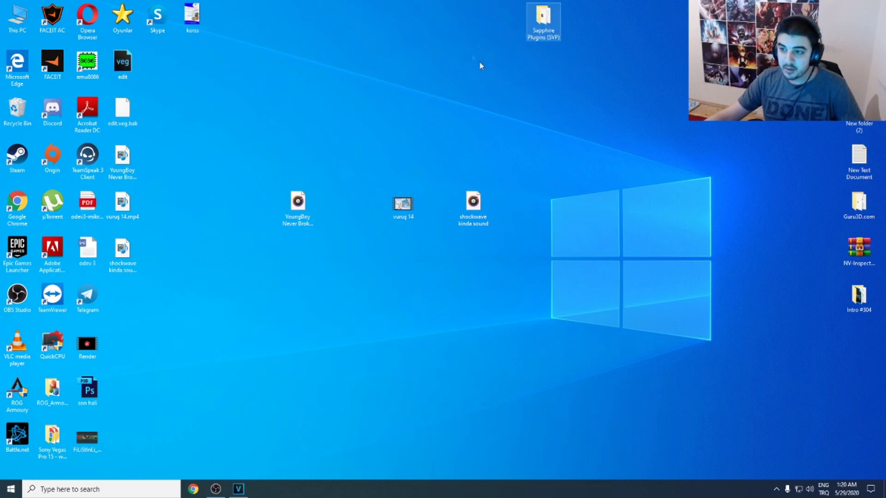
{"action": "left_click", "coordinate": [403, 55]}
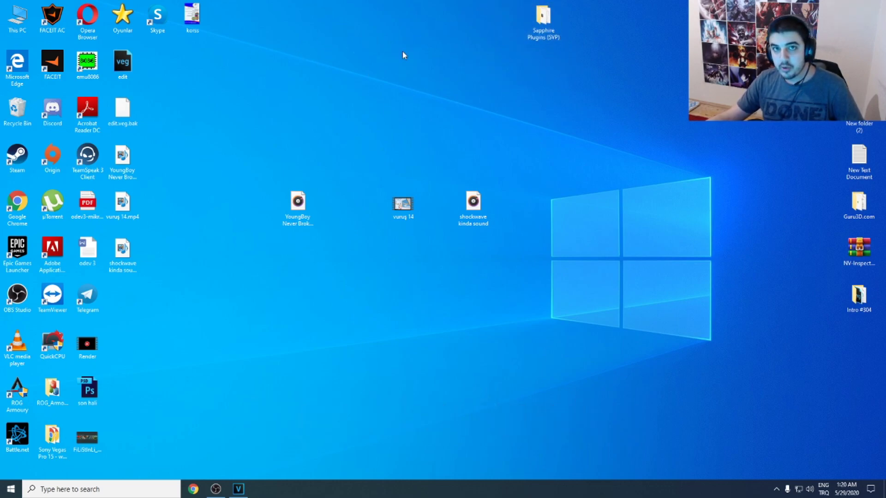
{"action": "left_click_drag", "start_coordinate": [597, 60], "coordinate": [479, 28]}
{"action": "left_click_drag", "start_coordinate": [550, 19], "coordinate": [551, 64]}
{"action": "left_click_drag", "start_coordinate": [613, 119], "coordinate": [480, 40]}
{"action": "left_click_drag", "start_coordinate": [534, 292], "coordinate": [266, 148]}
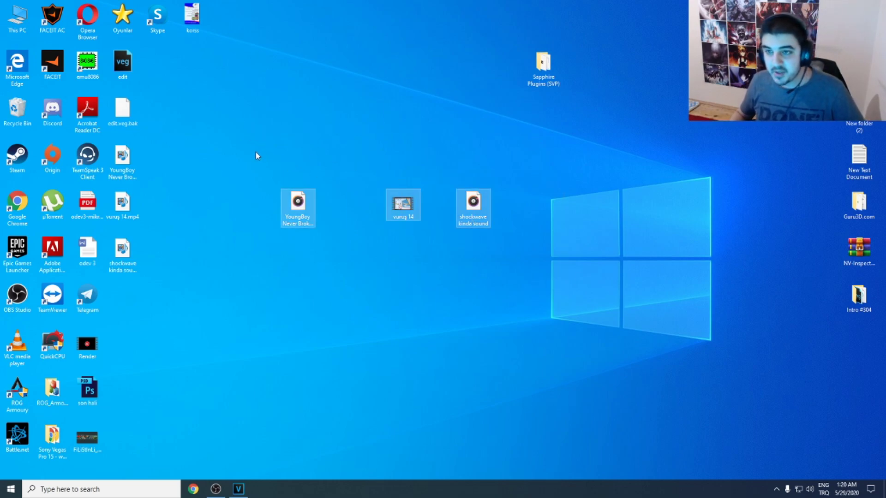
{"action": "left_click_drag", "start_coordinate": [224, 142], "coordinate": [224, 141]}
{"action": "left_click", "coordinate": [271, 201]}
{"action": "left_click_drag", "start_coordinate": [507, 258], "coordinate": [283, 151]}
{"action": "left_click", "coordinate": [271, 178]}
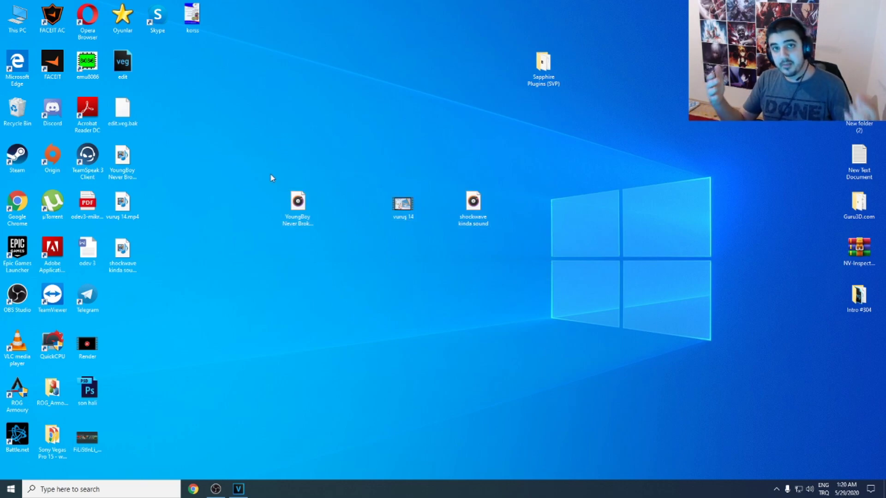